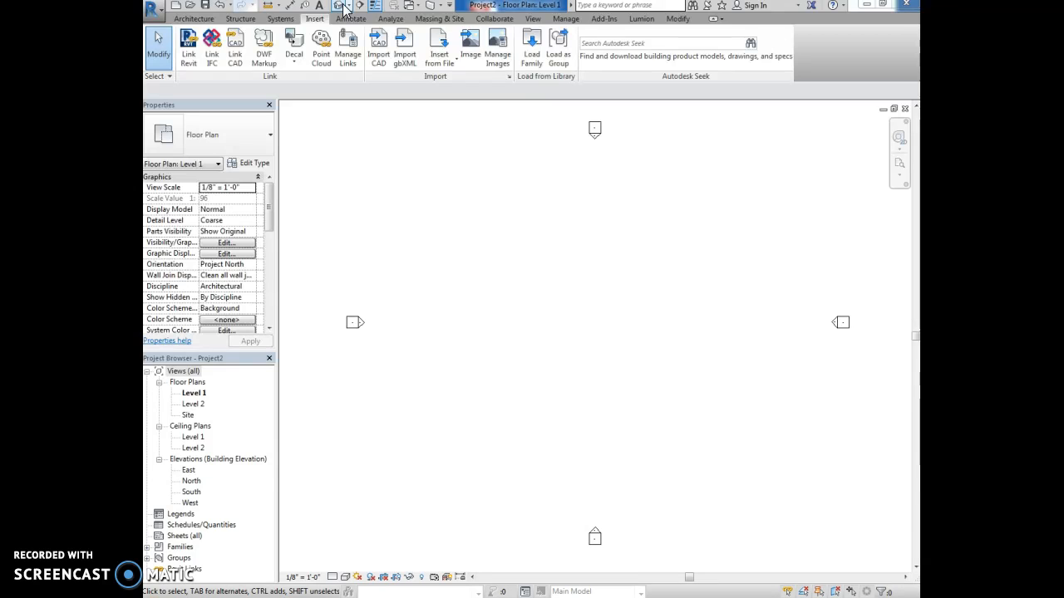
- Examine the Quick Access Toolbar customization choices and the option for adding architecture tools such as Wall to it
{"action": "left_click", "coordinate": [449, 6]}
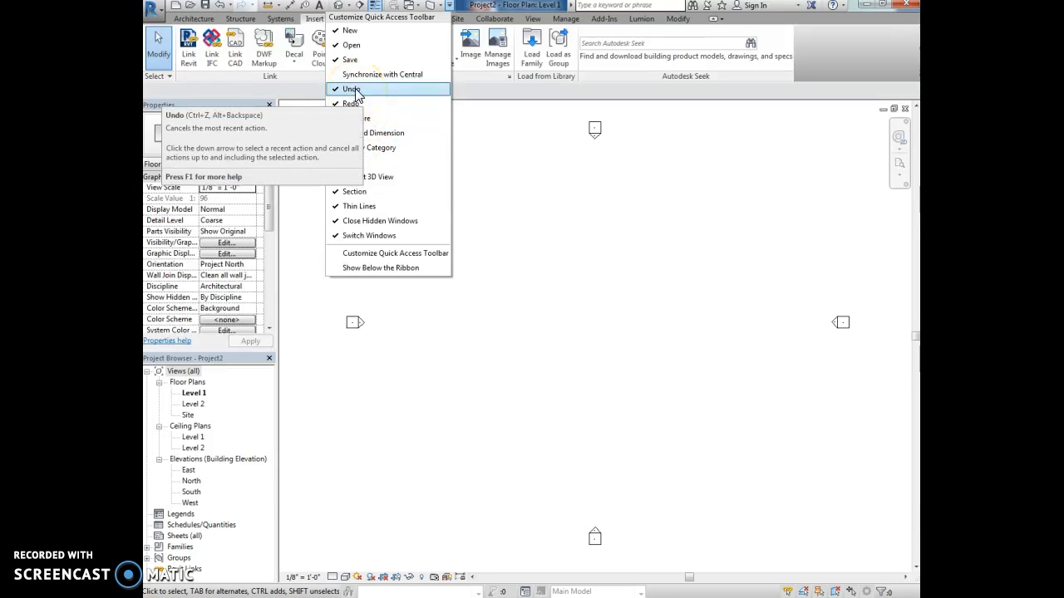
{"action": "left_click", "coordinate": [479, 223]}
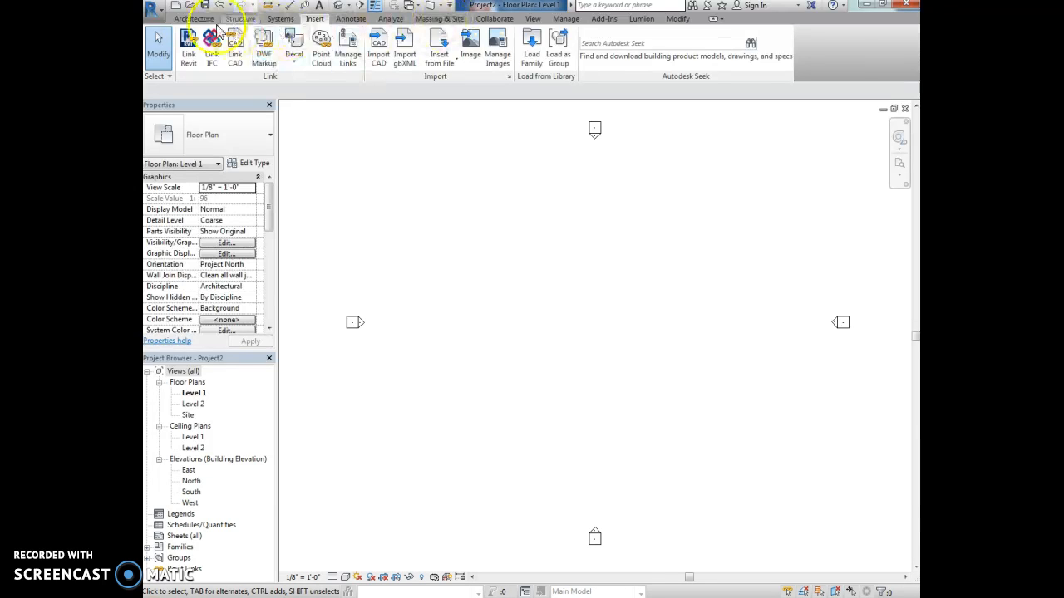
{"action": "left_click", "coordinate": [193, 18]}
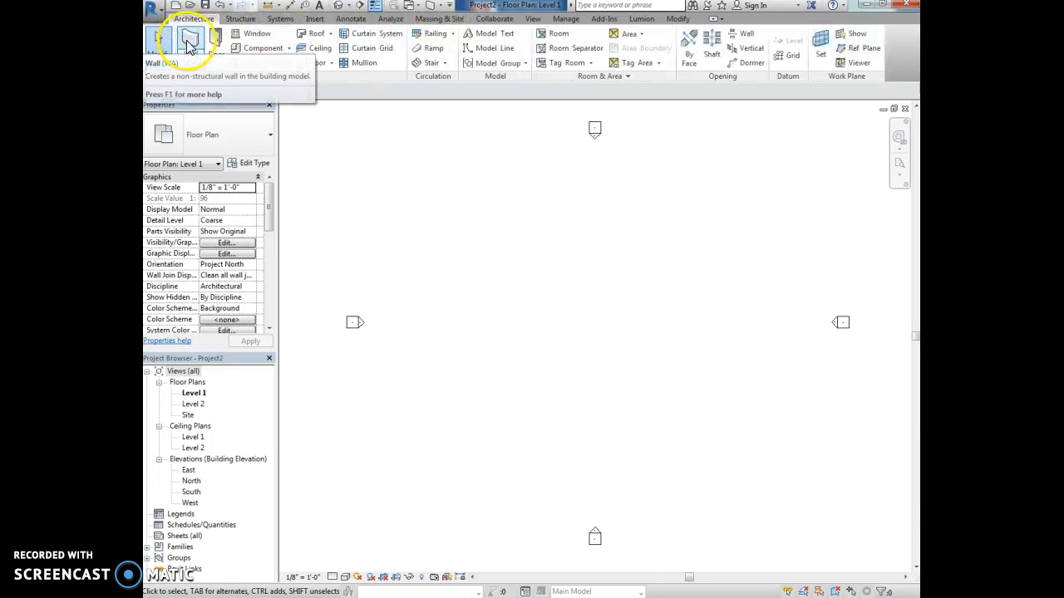
{"action": "right_click", "coordinate": [266, 39]}
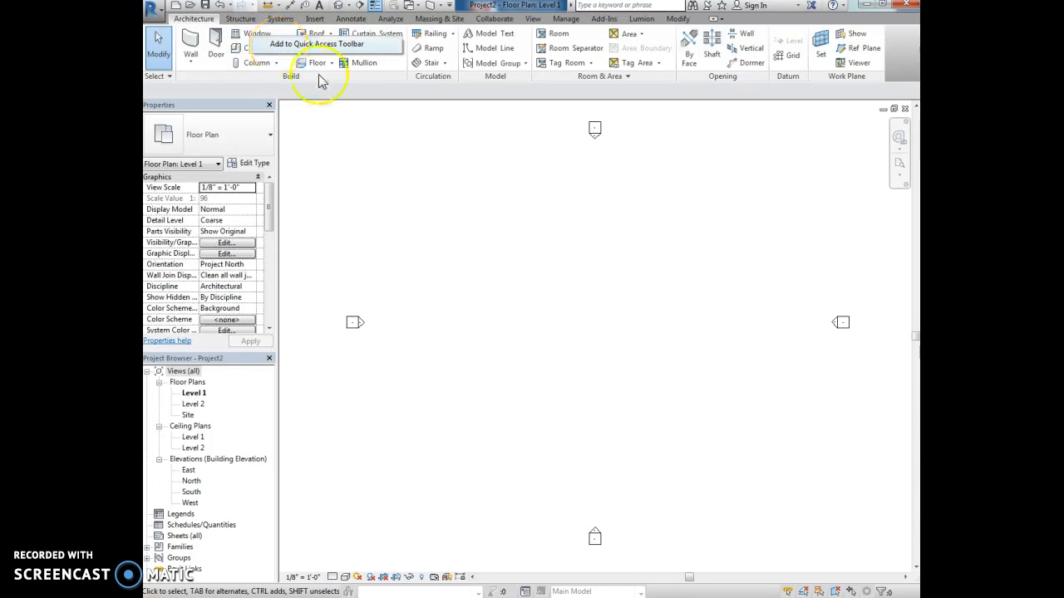
{"action": "left_click", "coordinate": [467, 197]}
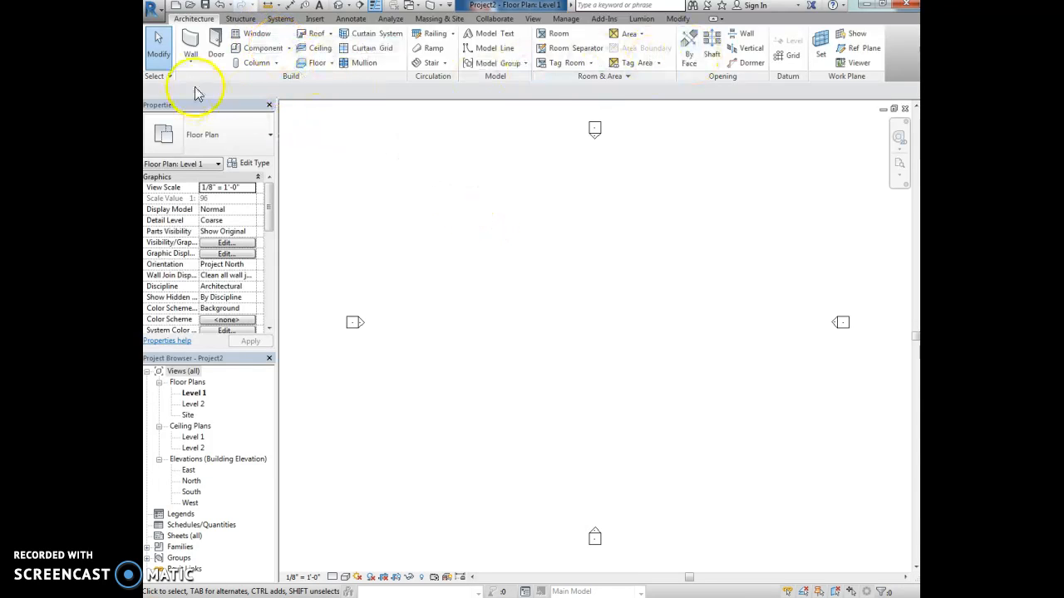
{"action": "right_click", "coordinate": [191, 43]}
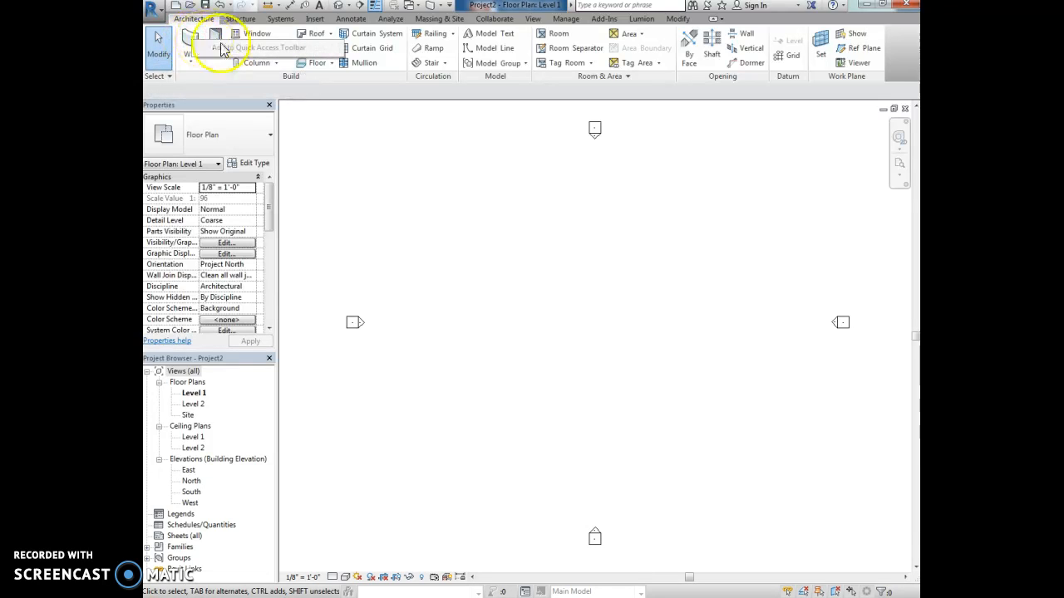
{"action": "left_click", "coordinate": [495, 181]}
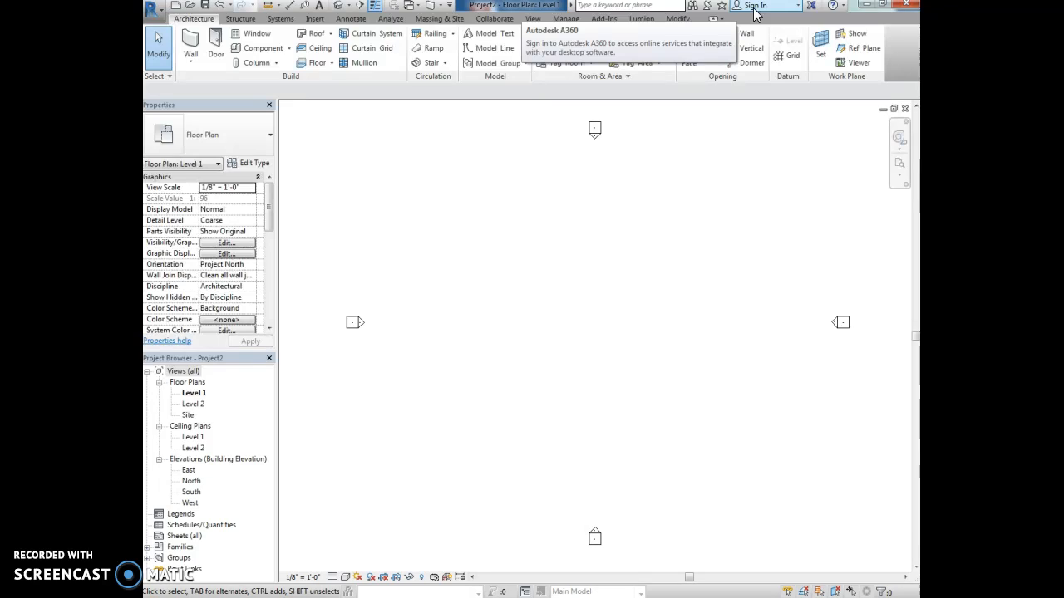
- Search the Revit online help for "trim", look over the results and return to the project
{"action": "left_click", "coordinate": [610, 6]}
{"action": "type", "text": "trim"}
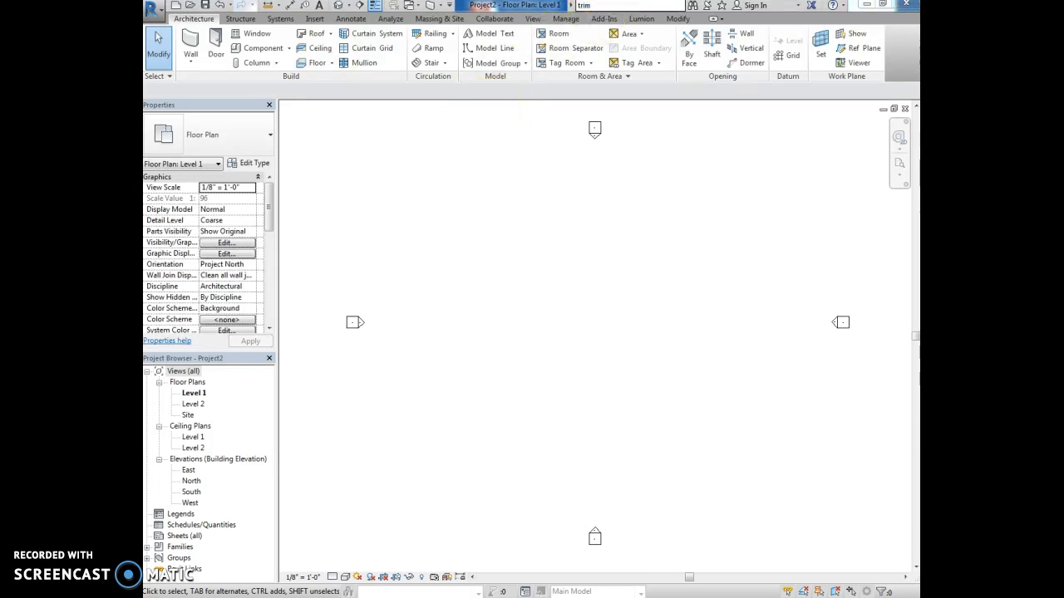
{"action": "key", "text": "Return"}
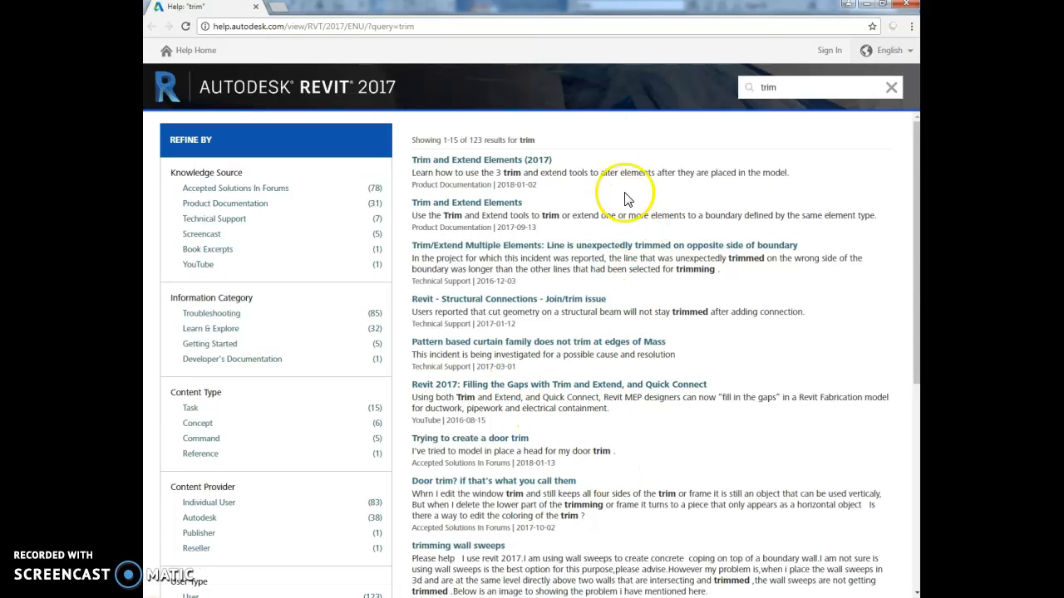
{"action": "left_click", "coordinate": [866, 5]}
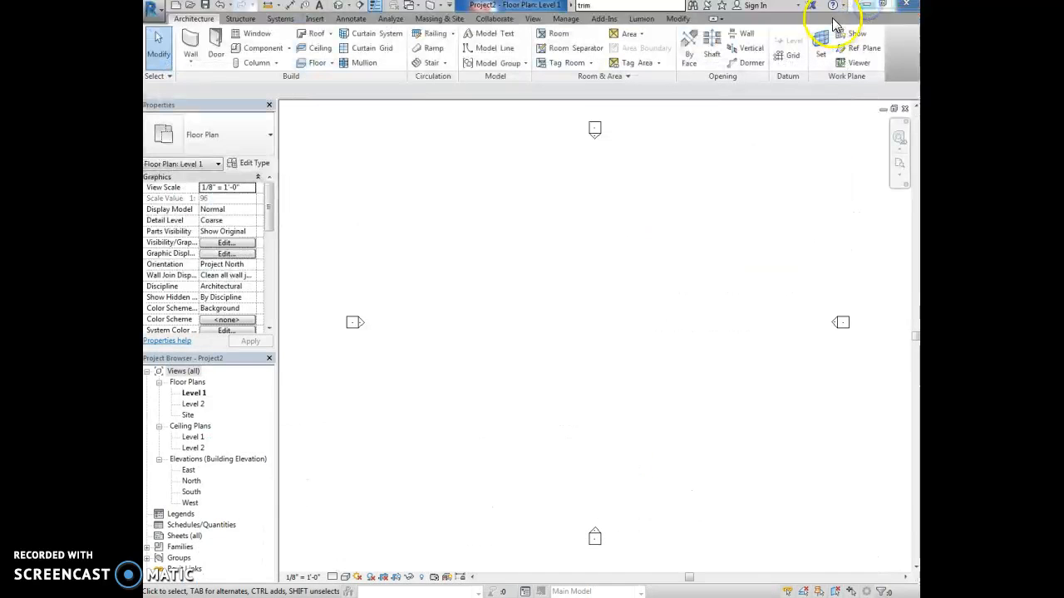
- Check the Autodesk A360 sign-in choices and view the Revit 2017 help home page, closing it when done
{"action": "left_click", "coordinate": [753, 6]}
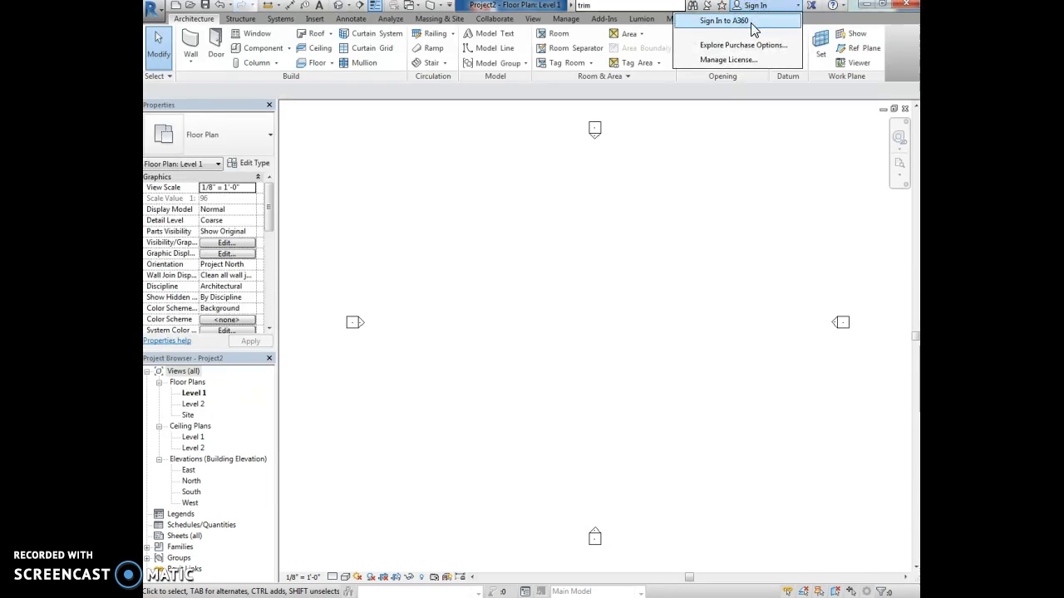
{"action": "left_click", "coordinate": [753, 29]}
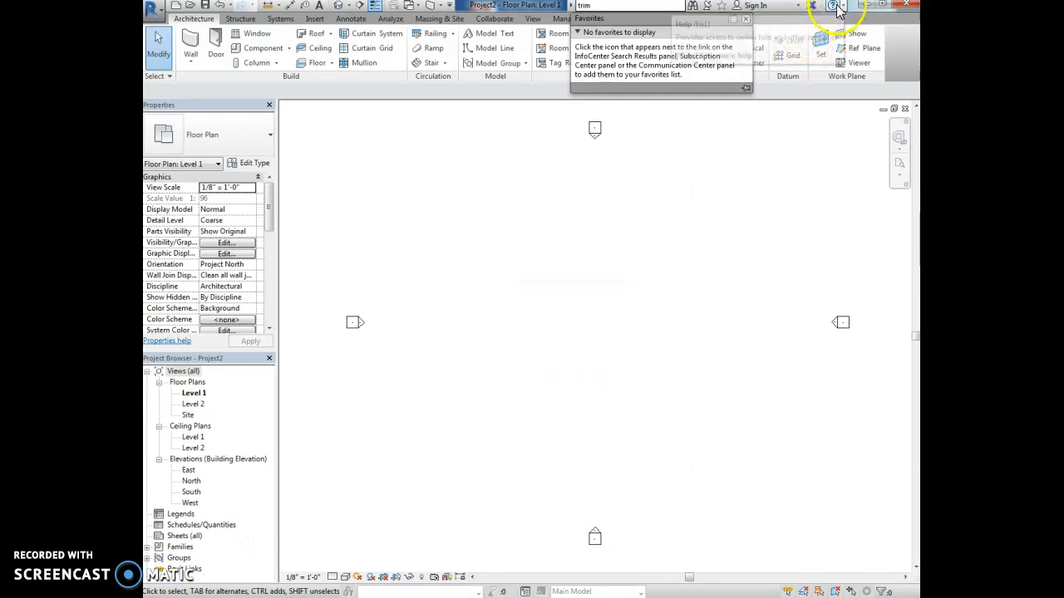
{"action": "left_click", "coordinate": [833, 6]}
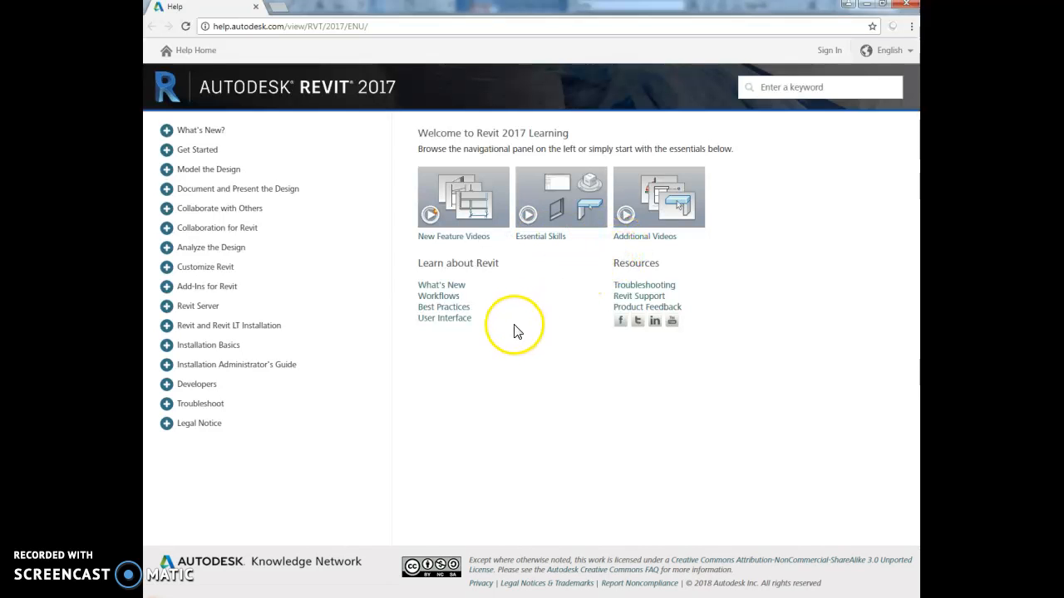
{"action": "left_click", "coordinate": [905, 6]}
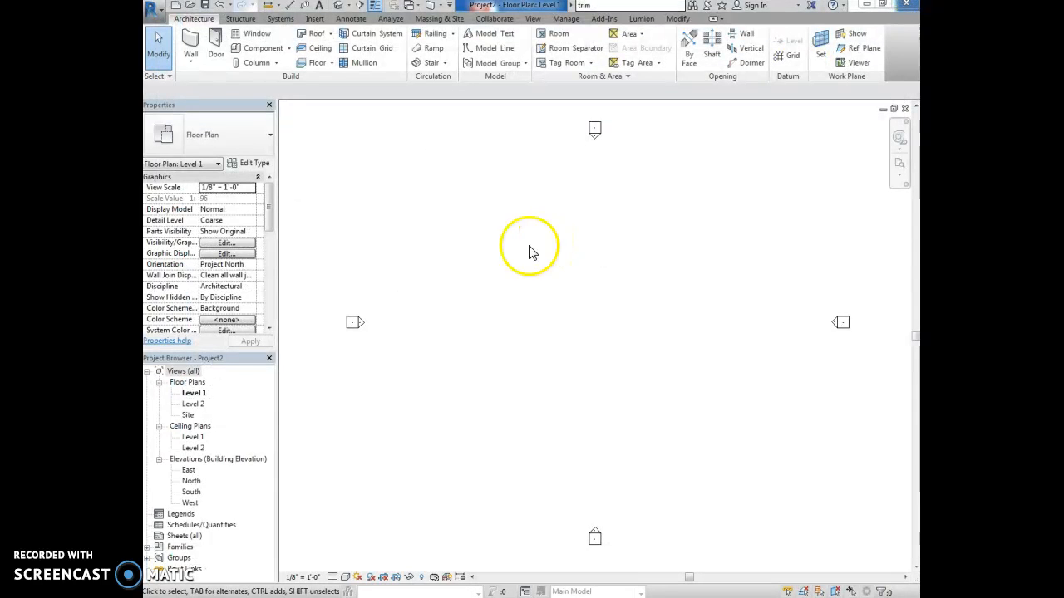
- Review the General, User Interface and Graphics settings in the Revit Options
{"action": "left_click", "coordinate": [154, 10]}
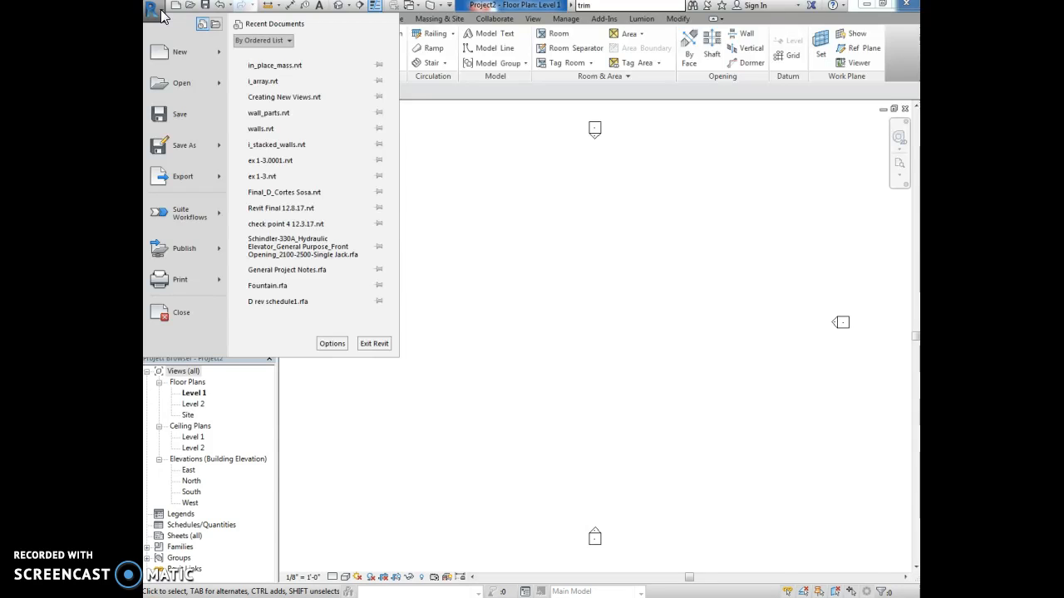
{"action": "left_click", "coordinate": [331, 344]}
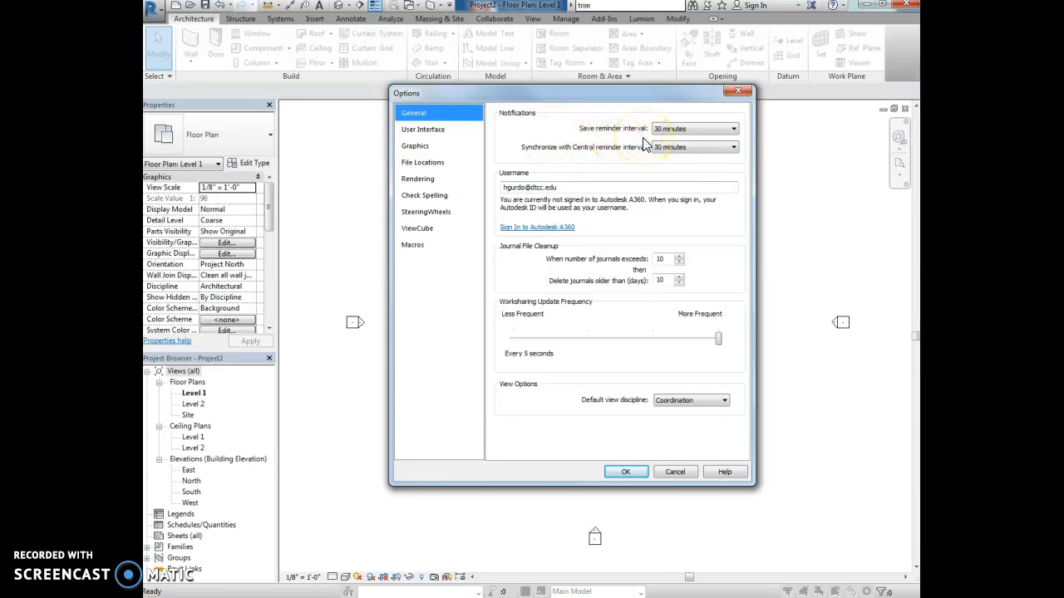
{"action": "left_click", "coordinate": [424, 129]}
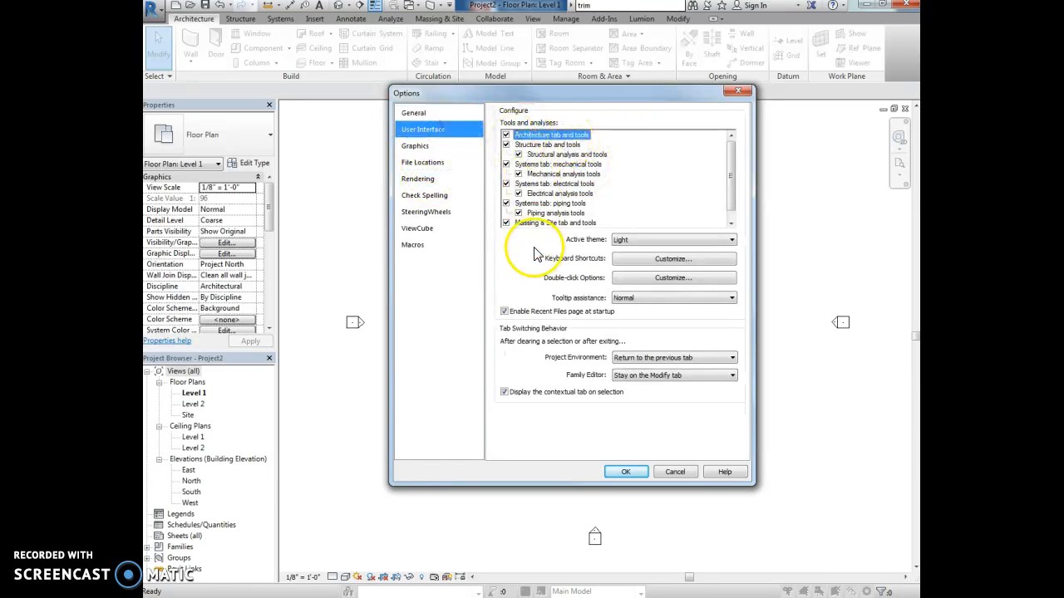
{"action": "left_click", "coordinate": [434, 147]}
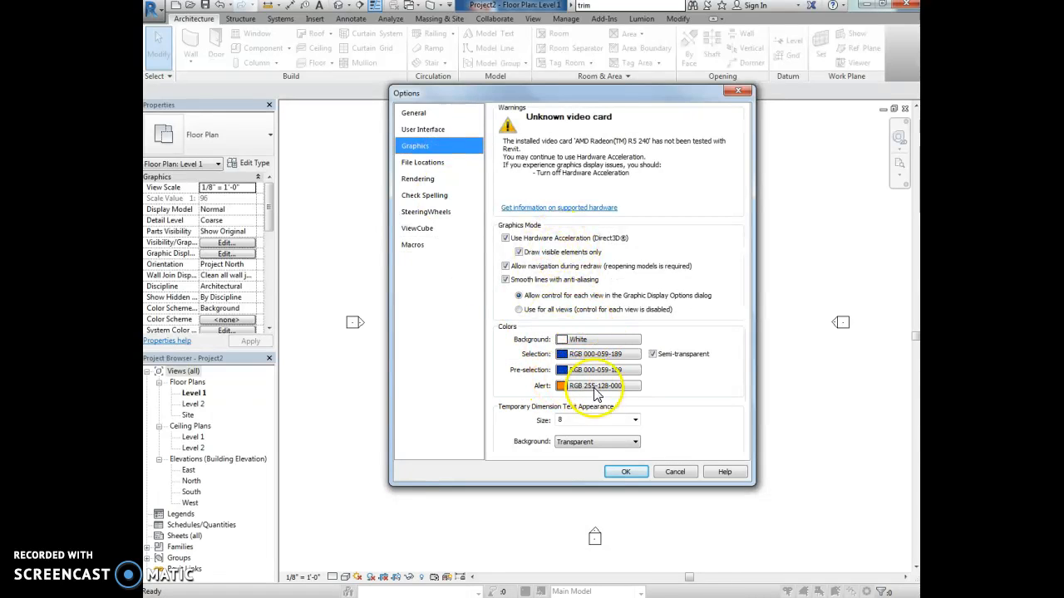
{"action": "left_click", "coordinate": [429, 114]}
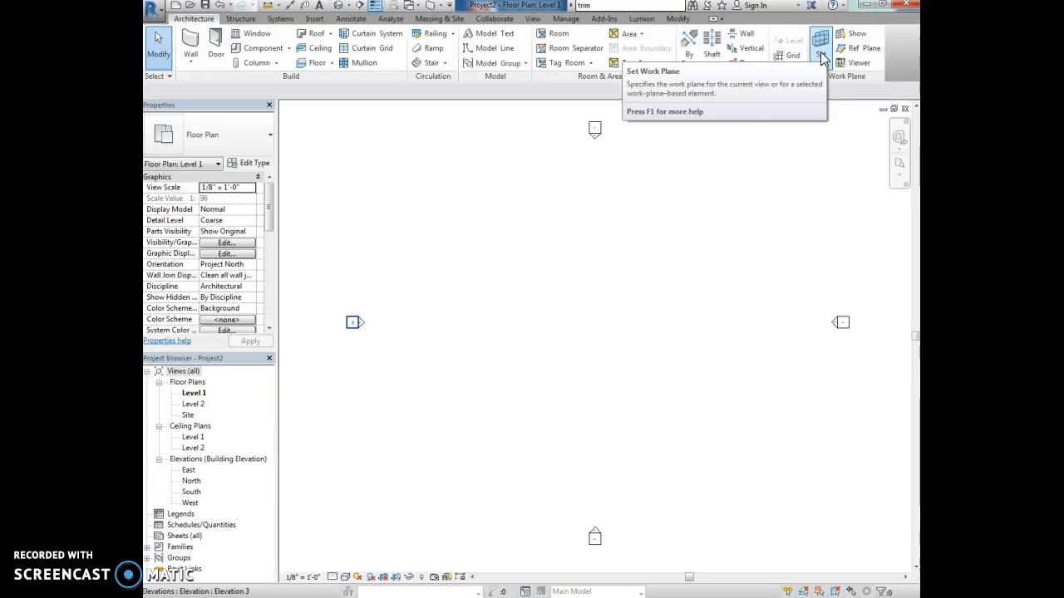
- Examine the available Architecture, Structure, Systems, Insert and Annotate tools
{"action": "left_click", "coordinate": [242, 18]}
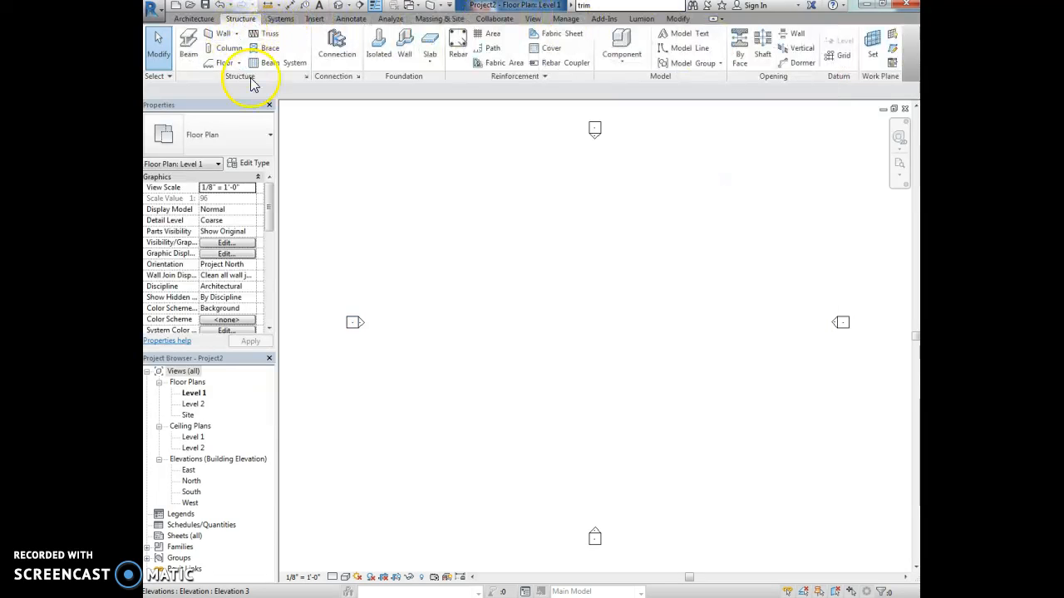
{"action": "left_click", "coordinate": [290, 25]}
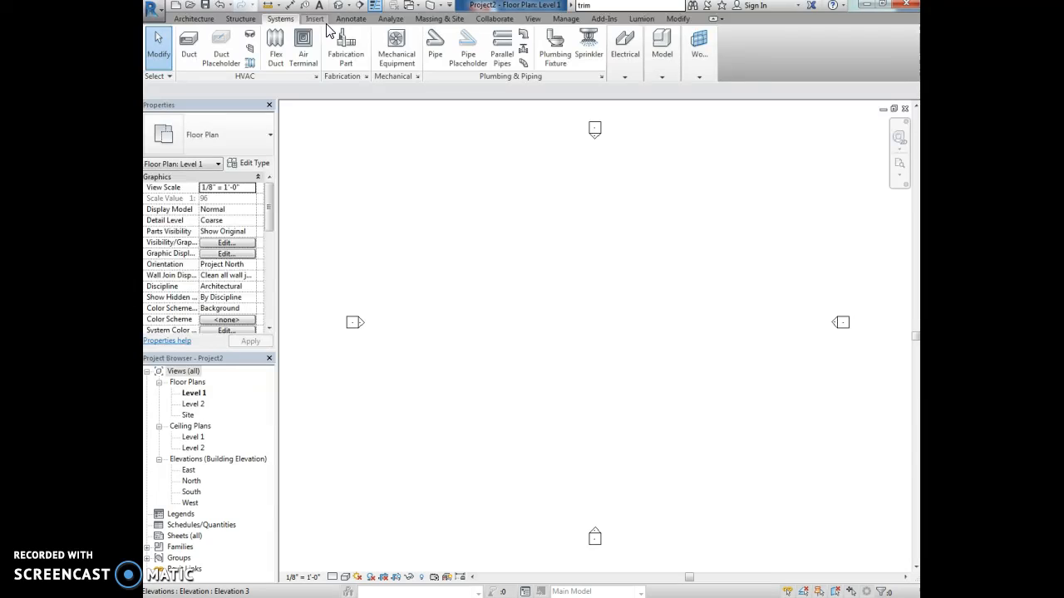
{"action": "left_click", "coordinate": [194, 18]}
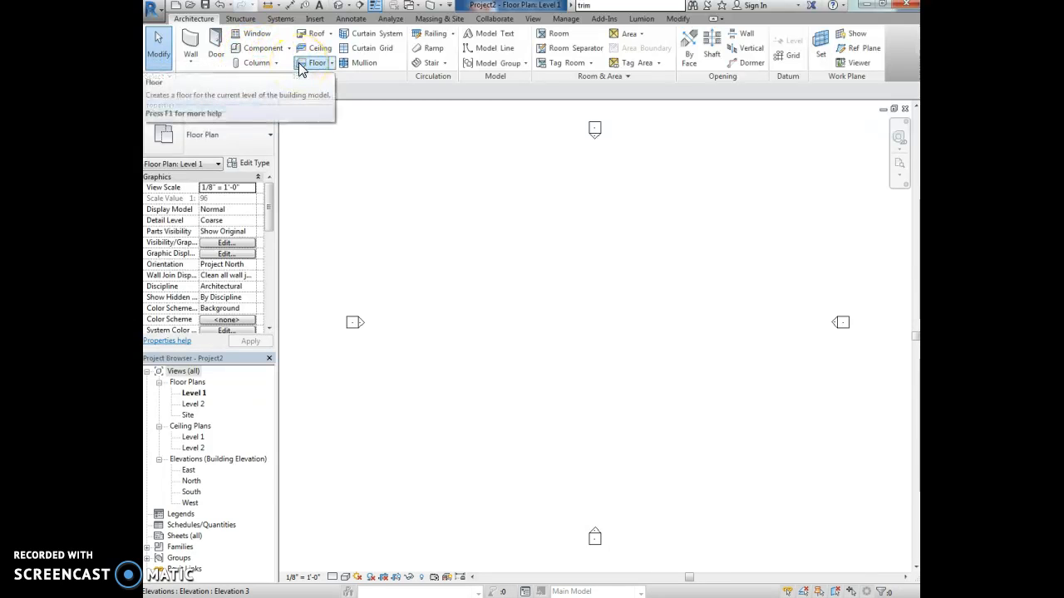
{"action": "left_click", "coordinate": [249, 18]}
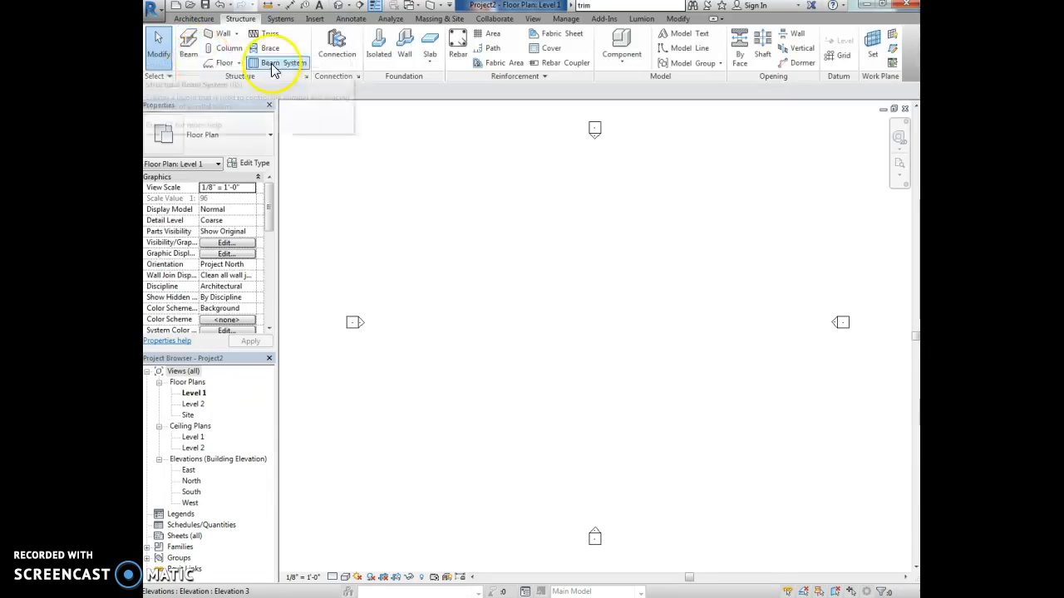
{"action": "left_click", "coordinate": [280, 18]}
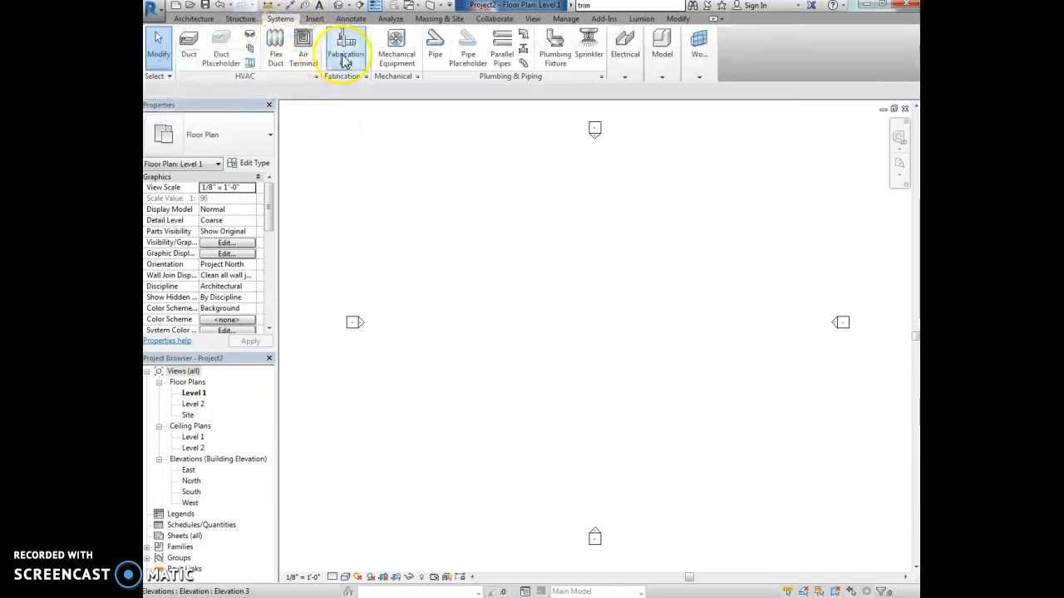
{"action": "left_click", "coordinate": [625, 49]}
{"action": "left_click", "coordinate": [316, 19]}
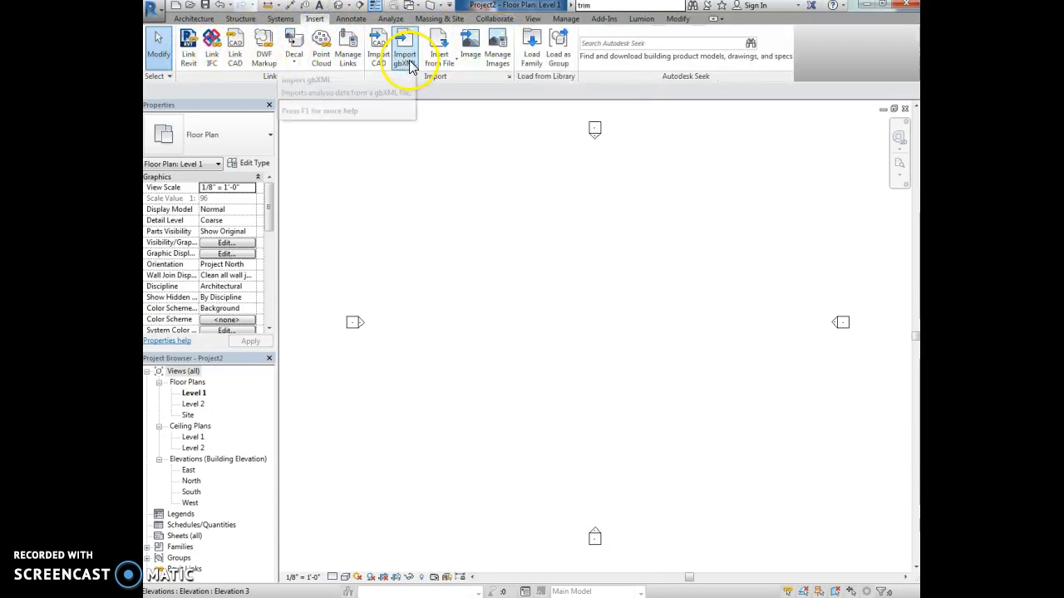
{"action": "left_click", "coordinate": [351, 18]}
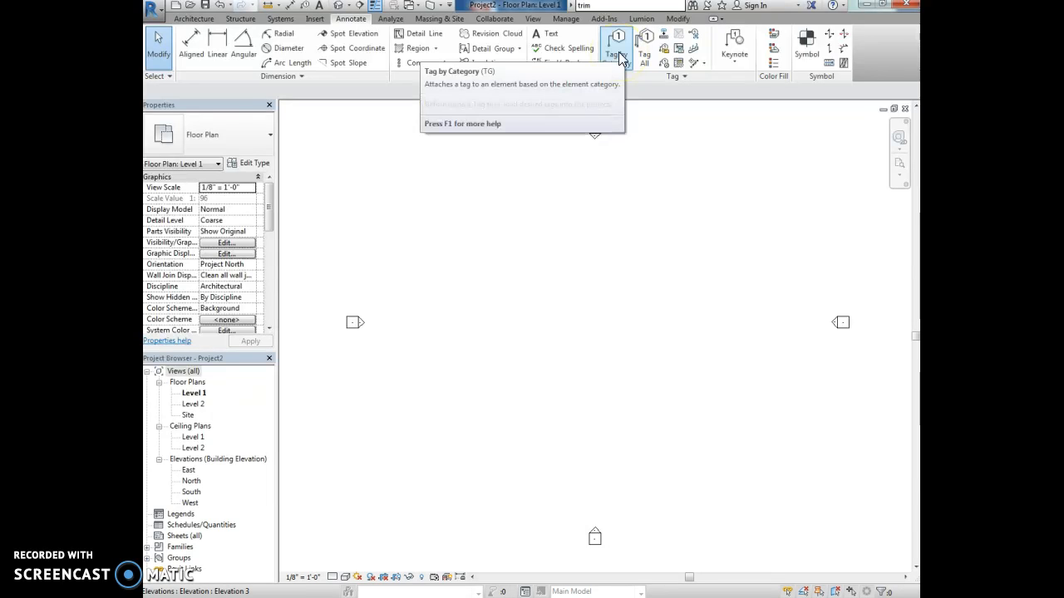
- Draw two chained Generic - 8" walls by Wall Centerline: one horizontal about 46'-6" long, one running down about 8'-6" from its end
{"action": "left_click", "coordinate": [197, 19]}
{"action": "left_click", "coordinate": [191, 41]}
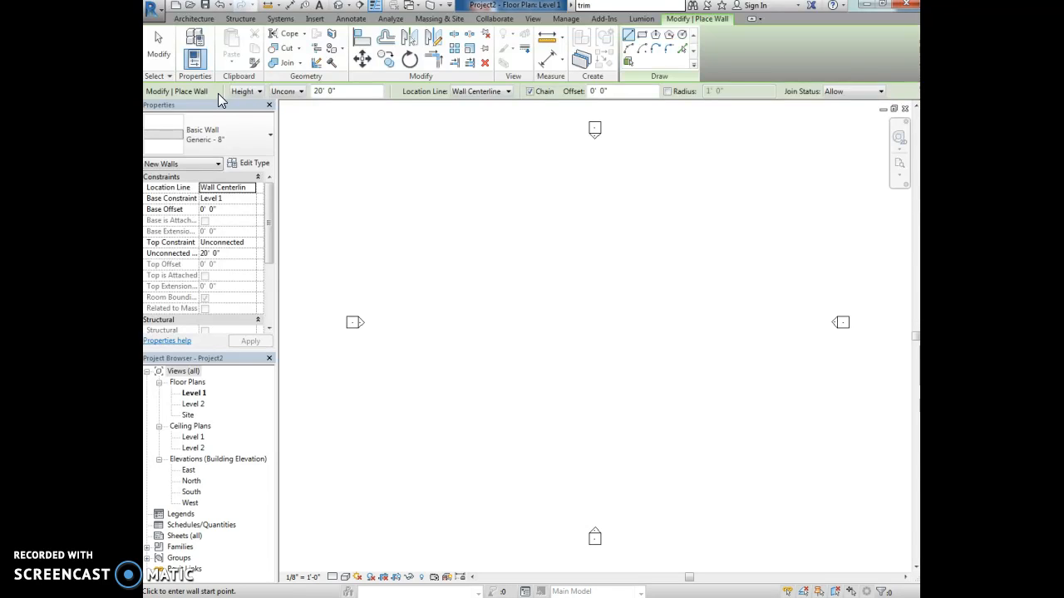
{"action": "left_click", "coordinate": [260, 95]}
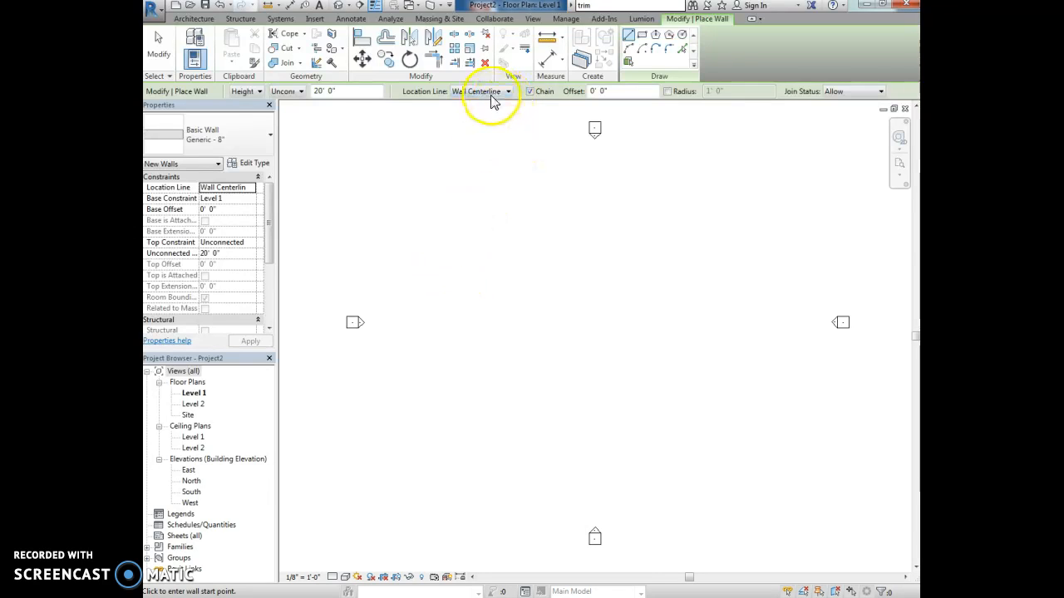
{"action": "scroll", "coordinate": [462, 236], "scroll_direction": "up", "scroll_amount": 1}
{"action": "left_click", "coordinate": [451, 256]}
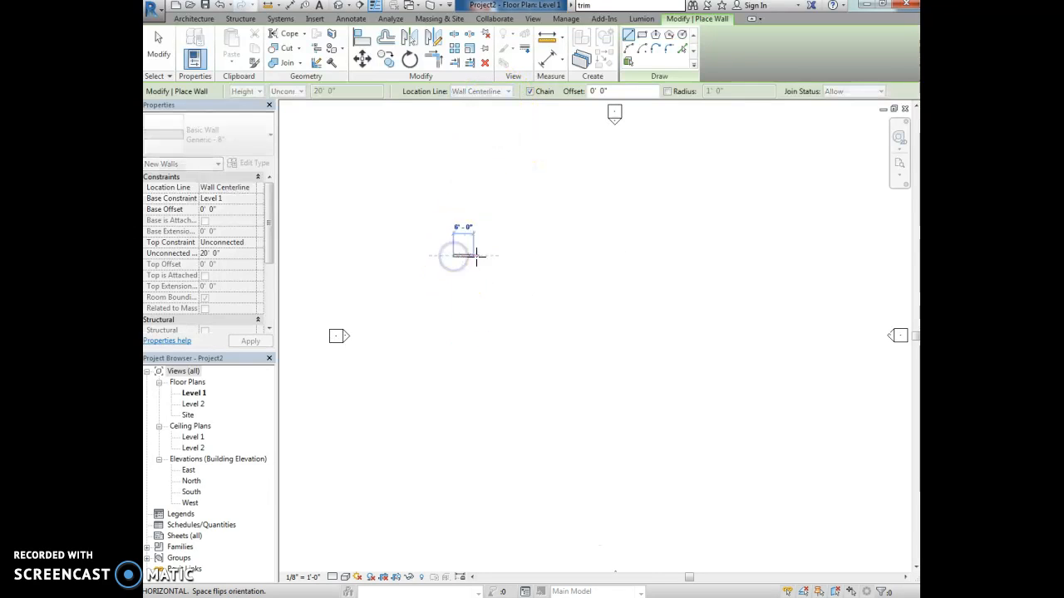
{"action": "scroll", "coordinate": [549, 252], "scroll_direction": "up", "scroll_amount": 1}
{"action": "scroll", "coordinate": [561, 252], "scroll_direction": "up", "scroll_amount": 2}
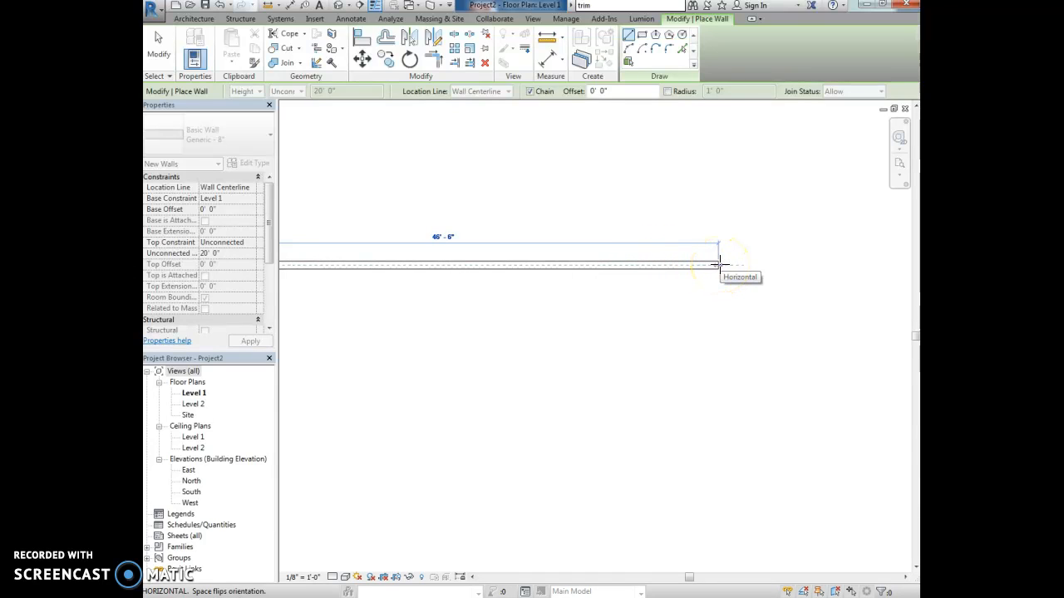
{"action": "left_click", "coordinate": [720, 265]}
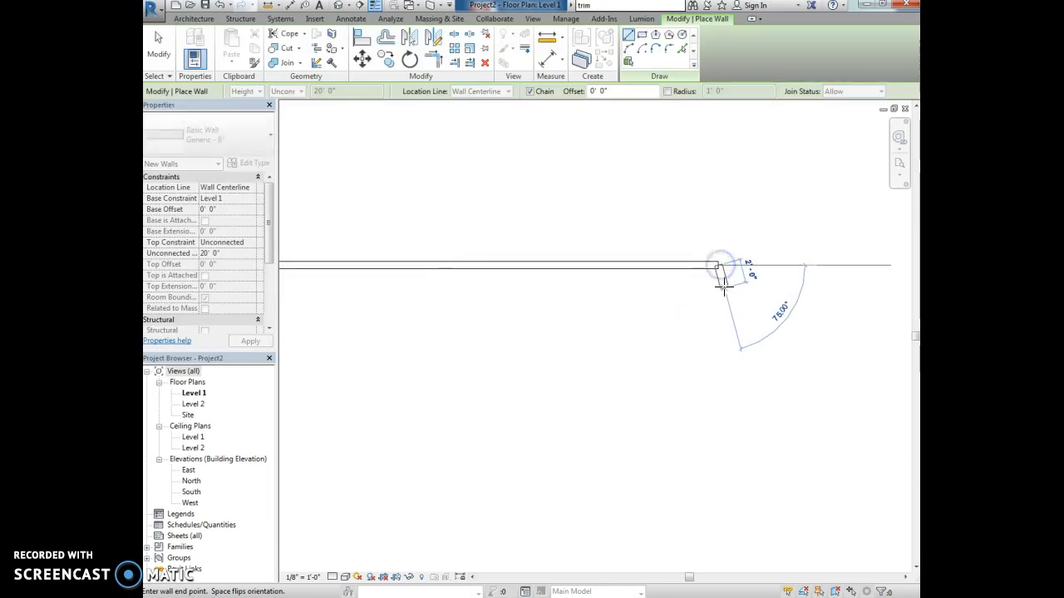
{"action": "left_click", "coordinate": [719, 368]}
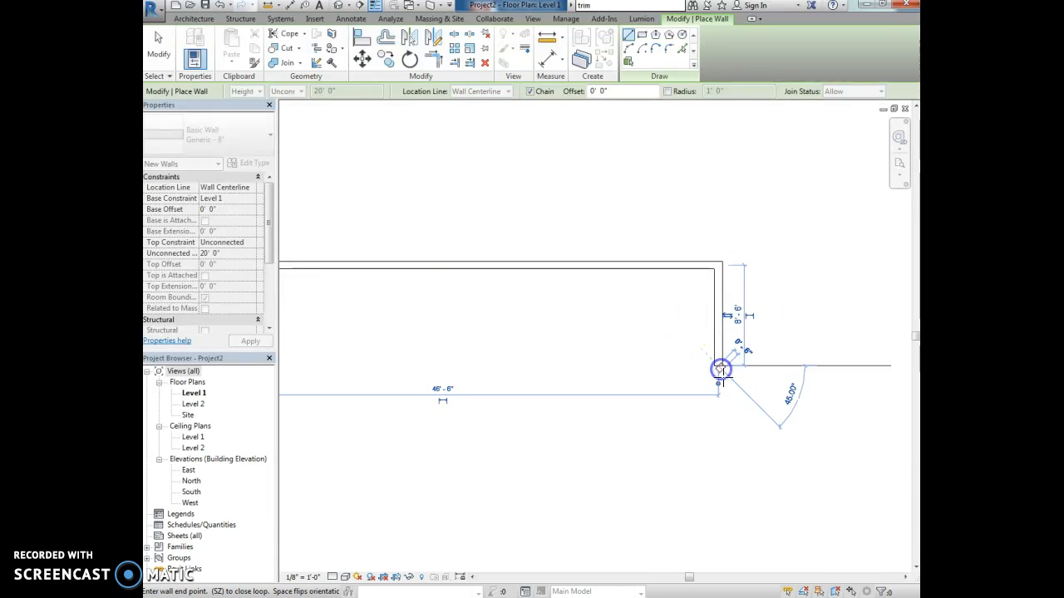
{"action": "key", "text": "Escape"}
{"action": "scroll", "coordinate": [722, 272], "scroll_direction": "down", "scroll_amount": 1}
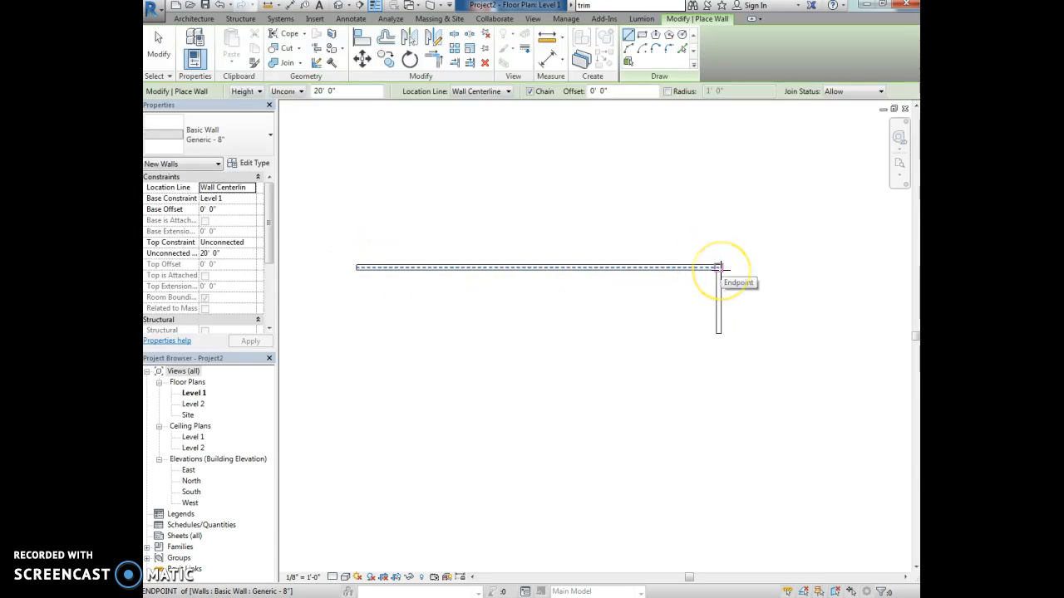
- Draw a horizontal wall about 47' long above the existing walls, using Finish Face: Exterior as the location line
{"action": "left_click", "coordinate": [502, 91]}
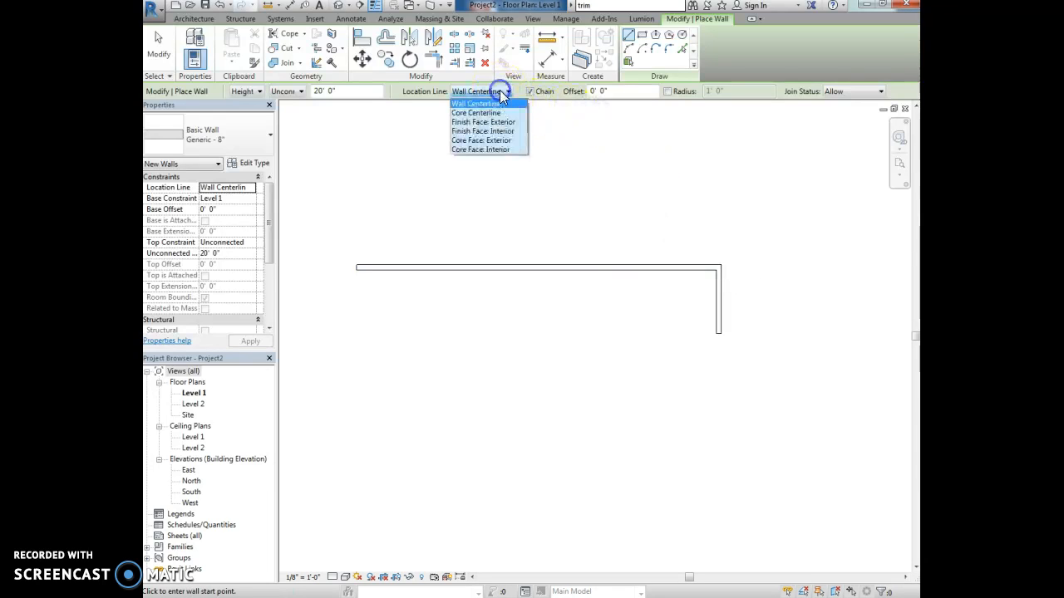
{"action": "left_click", "coordinate": [492, 122]}
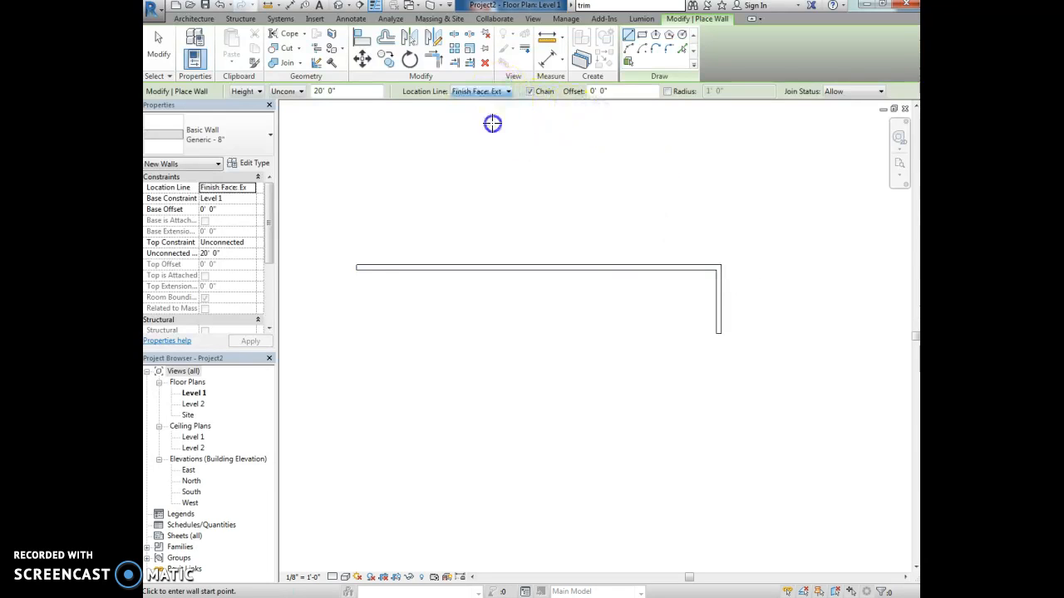
{"action": "left_click", "coordinate": [356, 219]}
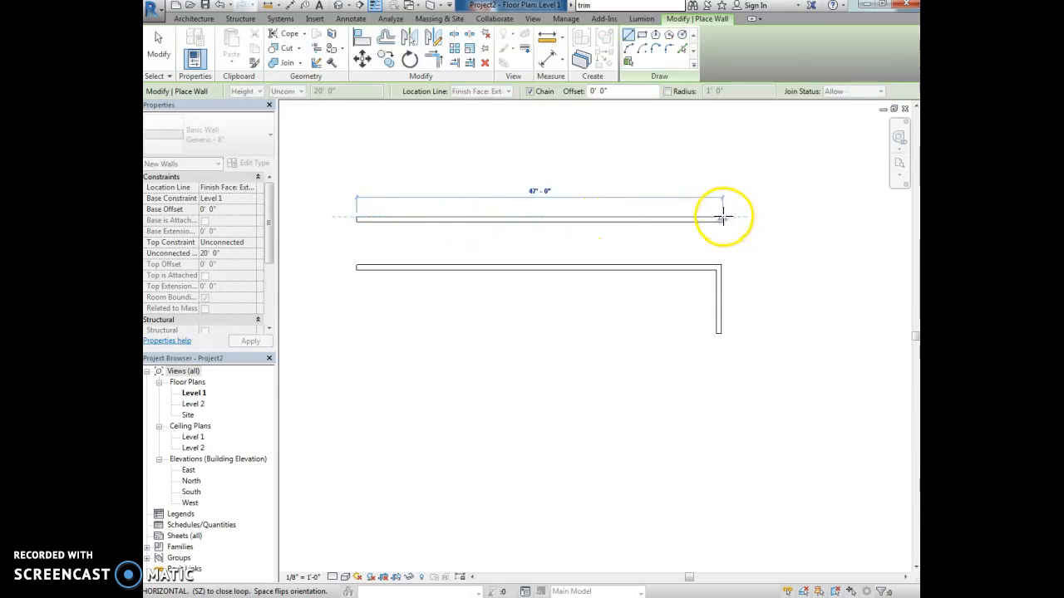
{"action": "left_click", "coordinate": [721, 218]}
{"action": "key", "text": "Escape"}
{"action": "key", "text": "Escape"}
- Delete all three walls from the Level 1 plan
{"action": "left_click", "coordinate": [650, 274]}
{"action": "key", "text": "Delete"}
{"action": "left_click", "coordinate": [718, 295]}
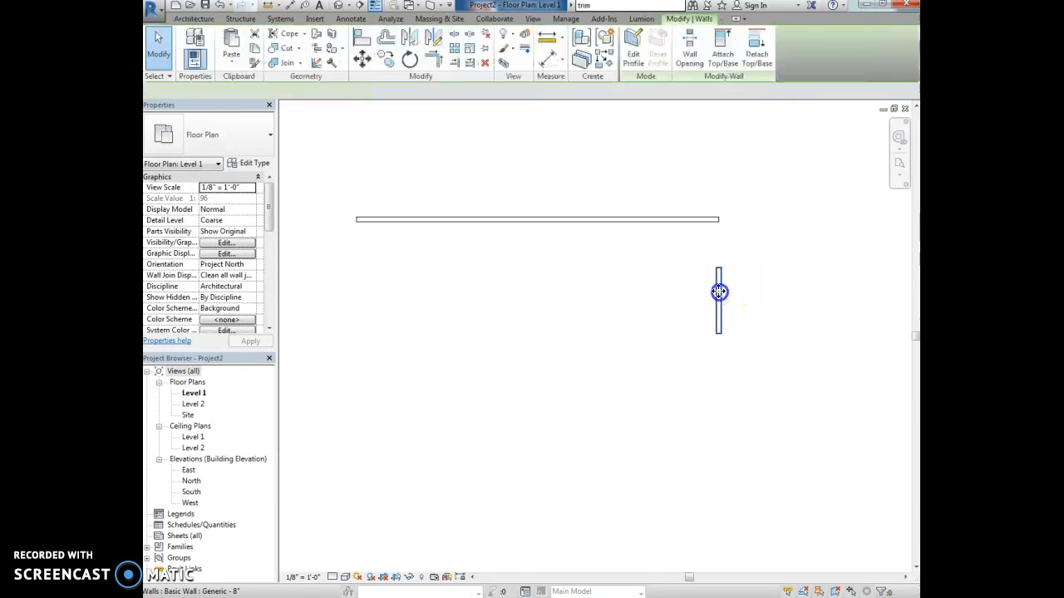
{"action": "key", "text": "Delete"}
{"action": "left_click", "coordinate": [671, 220]}
{"action": "key", "text": "Delete"}
- Draw a 40' horizontal Generic - 8" wall with the location line set to Wall Centerline
{"action": "left_click", "coordinate": [190, 45]}
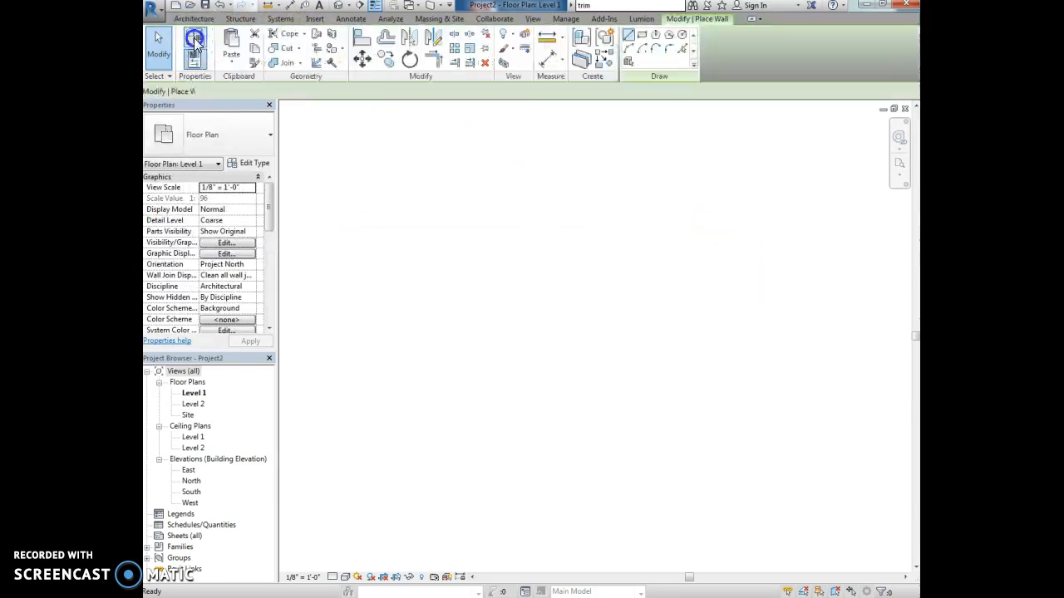
{"action": "left_click", "coordinate": [486, 91]}
{"action": "left_click", "coordinate": [491, 106]}
{"action": "left_click", "coordinate": [430, 239]}
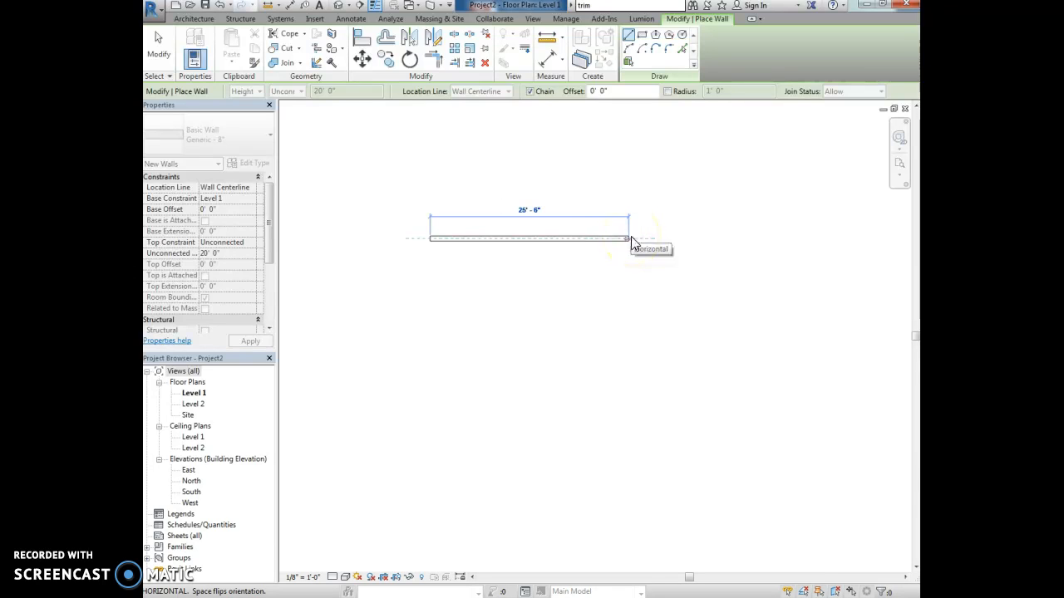
{"action": "type", "text": "40"}
{"action": "key", "text": "Return"}
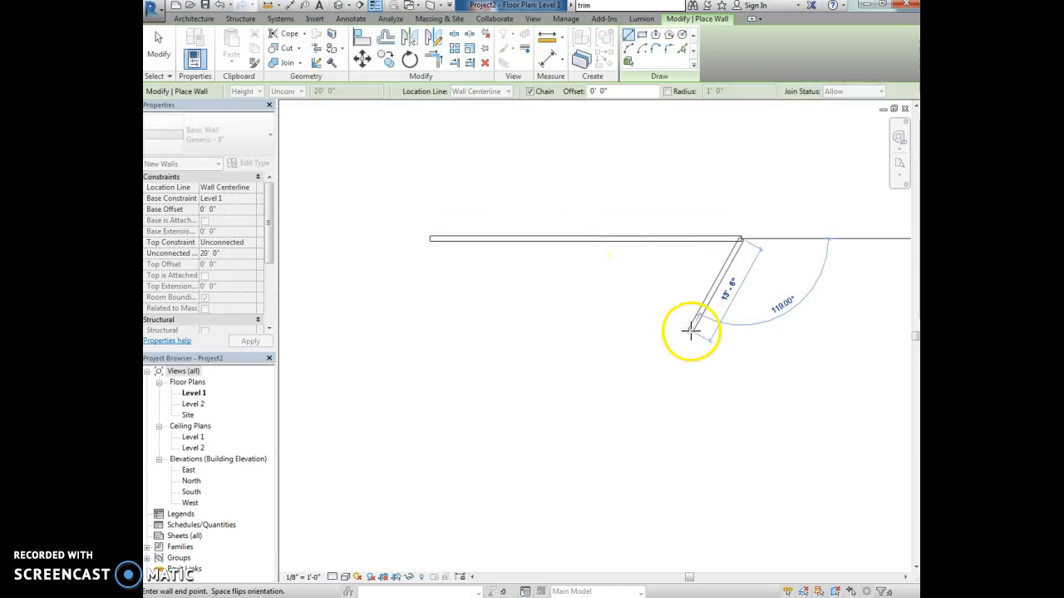
{"action": "key", "text": "Escape"}
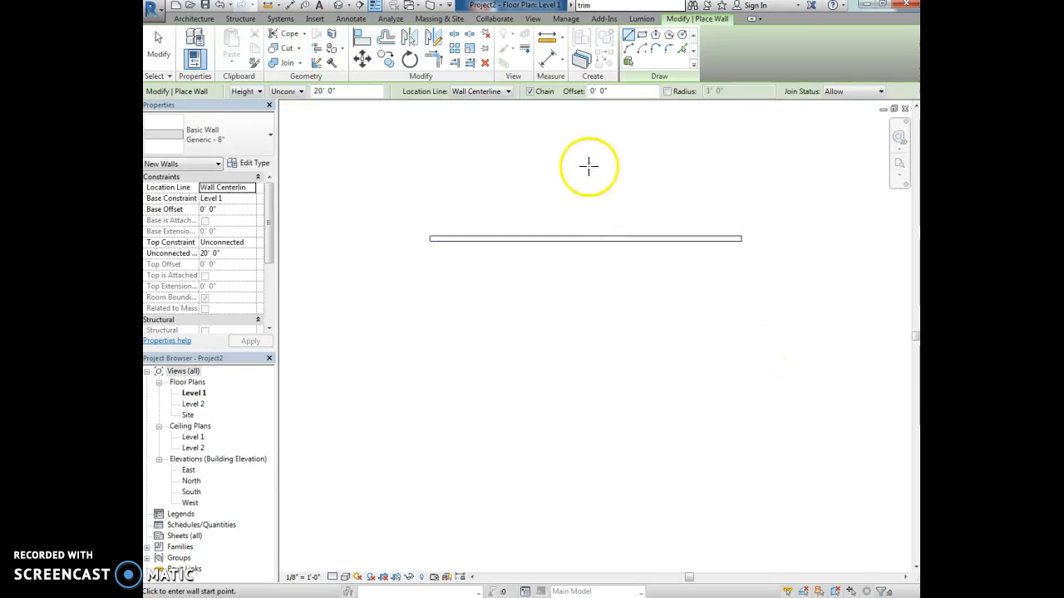
{"action": "key", "text": "Escape"}
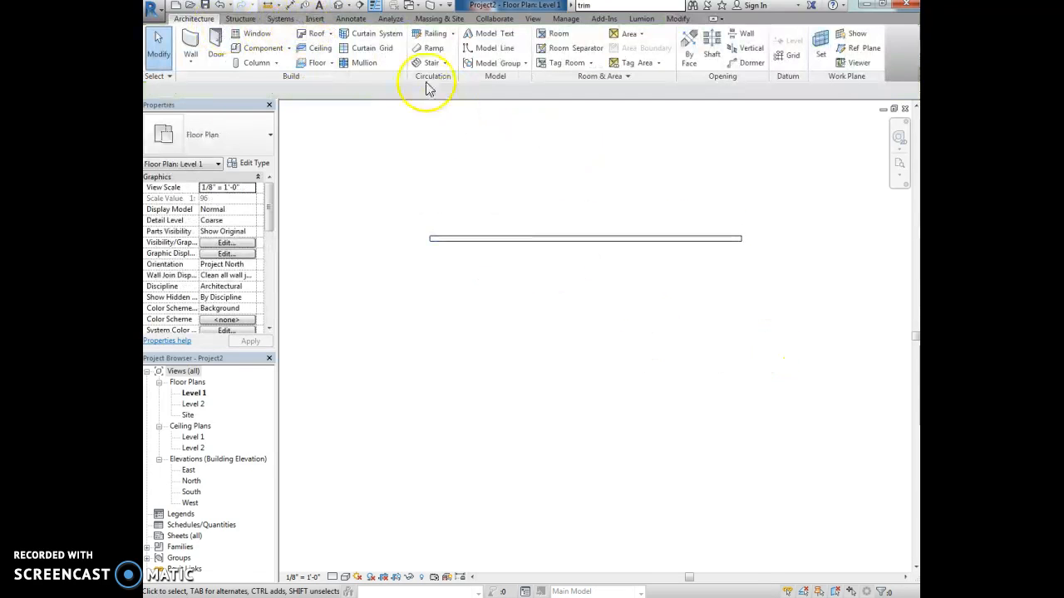
- Complete the rectangle with chained walls: 30' down from the right end, back below the start point, and up to the start
{"action": "left_click", "coordinate": [193, 48]}
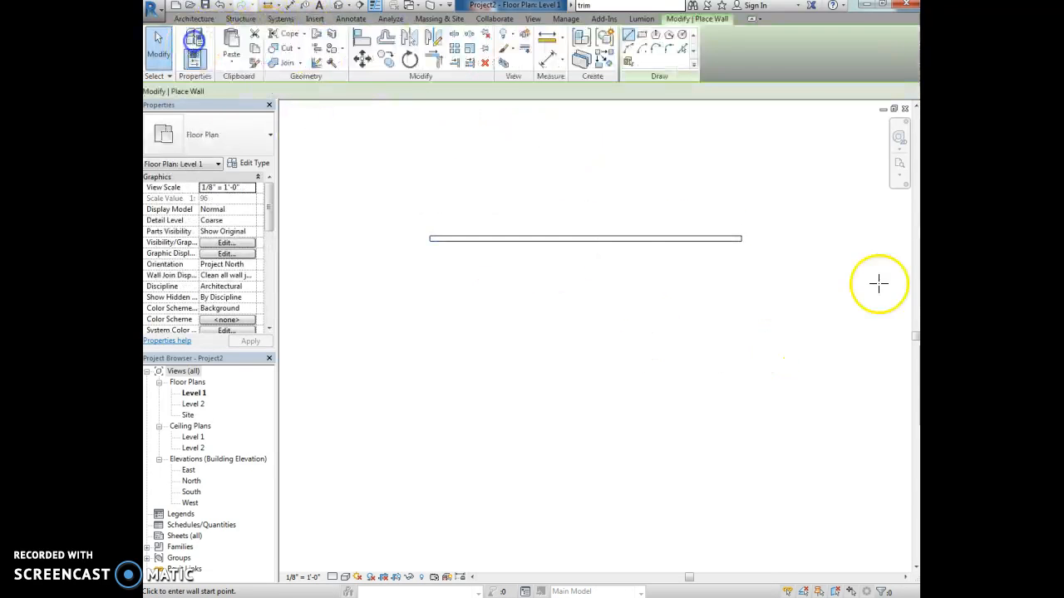
{"action": "left_click", "coordinate": [740, 240]}
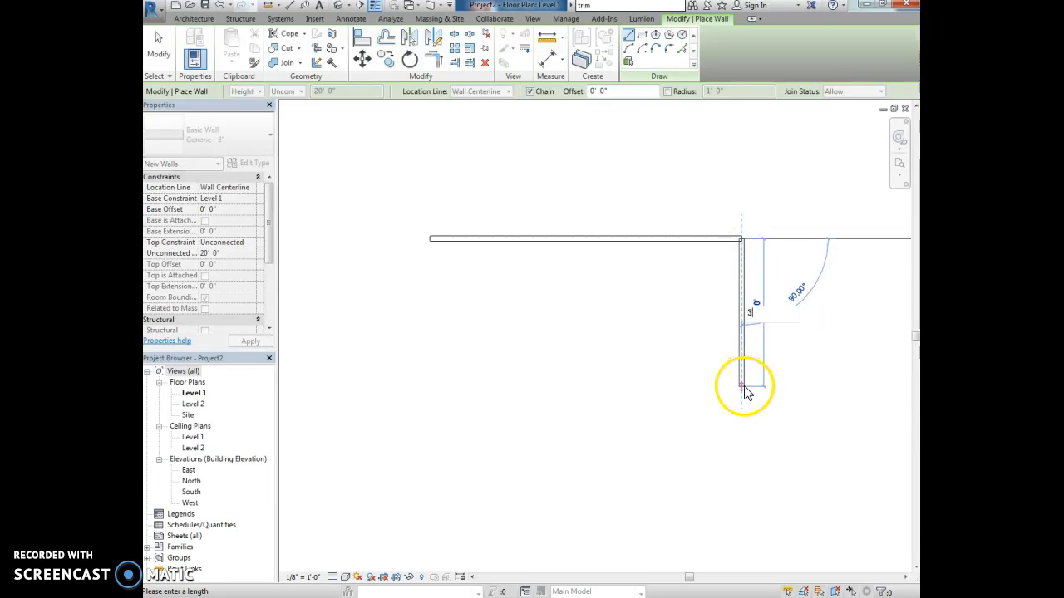
{"action": "type", "text": "30"}
{"action": "key", "text": "Return"}
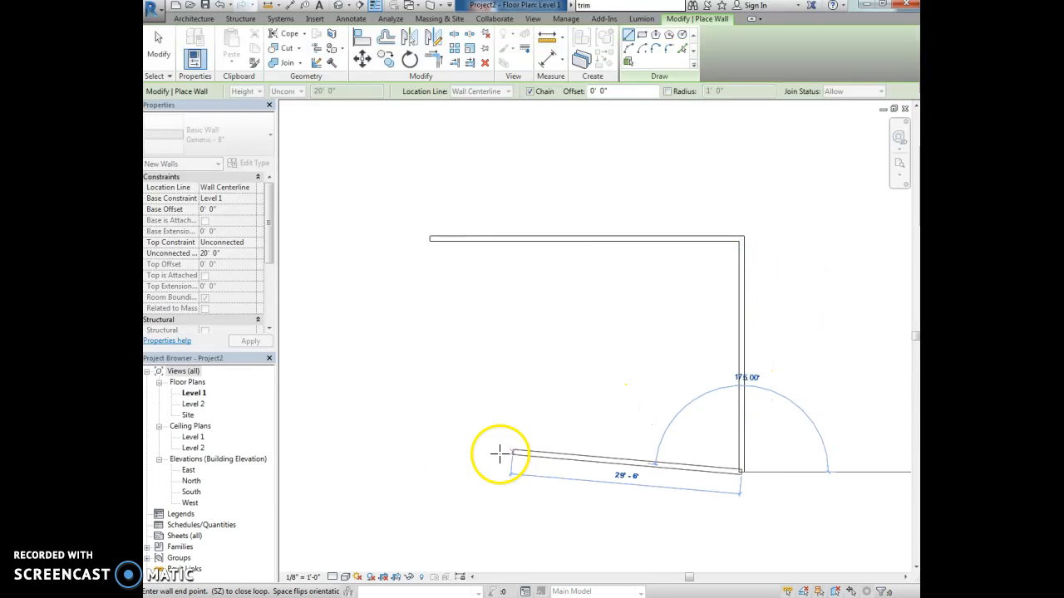
{"action": "left_click", "coordinate": [433, 471]}
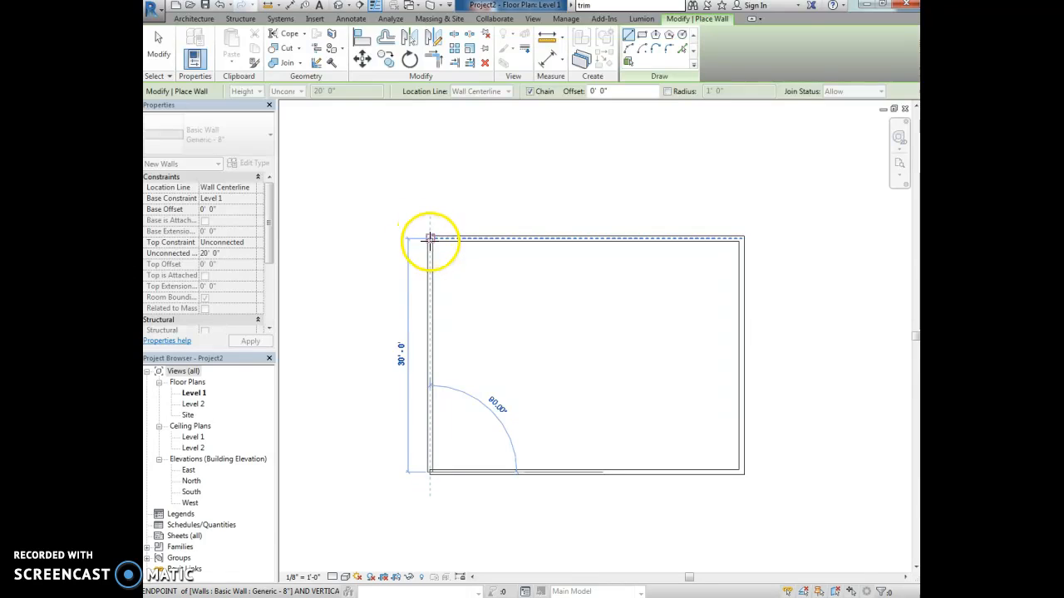
{"action": "left_click", "coordinate": [430, 241]}
{"action": "key", "text": "Escape"}
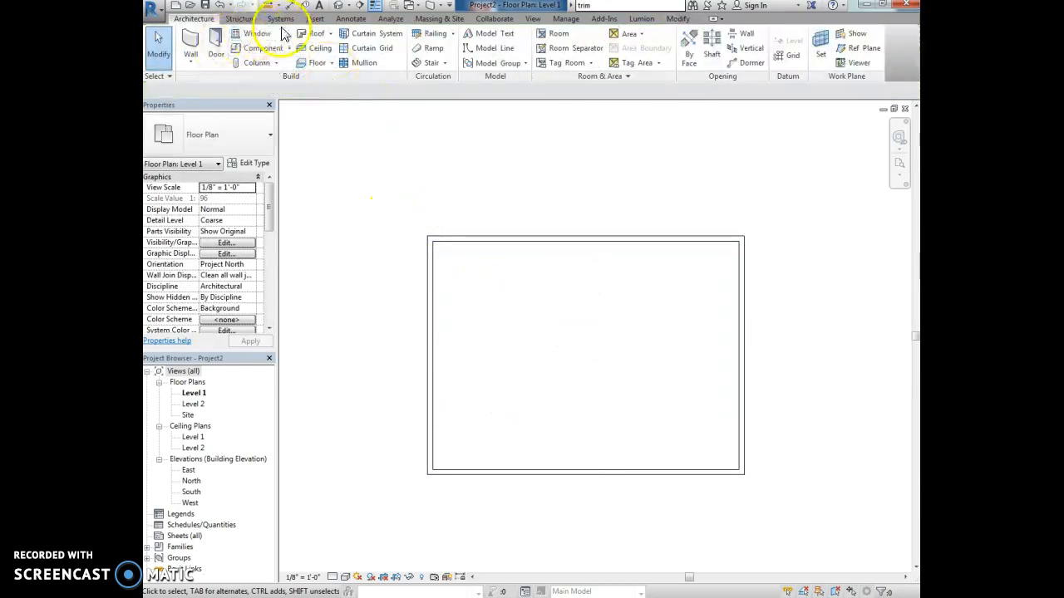
- Place an aligned dimension above the rectangle between the outer faces of its left and right walls, with references set to Wall faces
{"action": "left_click", "coordinate": [357, 20]}
{"action": "left_click", "coordinate": [193, 41]}
{"action": "left_click", "coordinate": [291, 92]}
{"action": "left_click", "coordinate": [285, 110]}
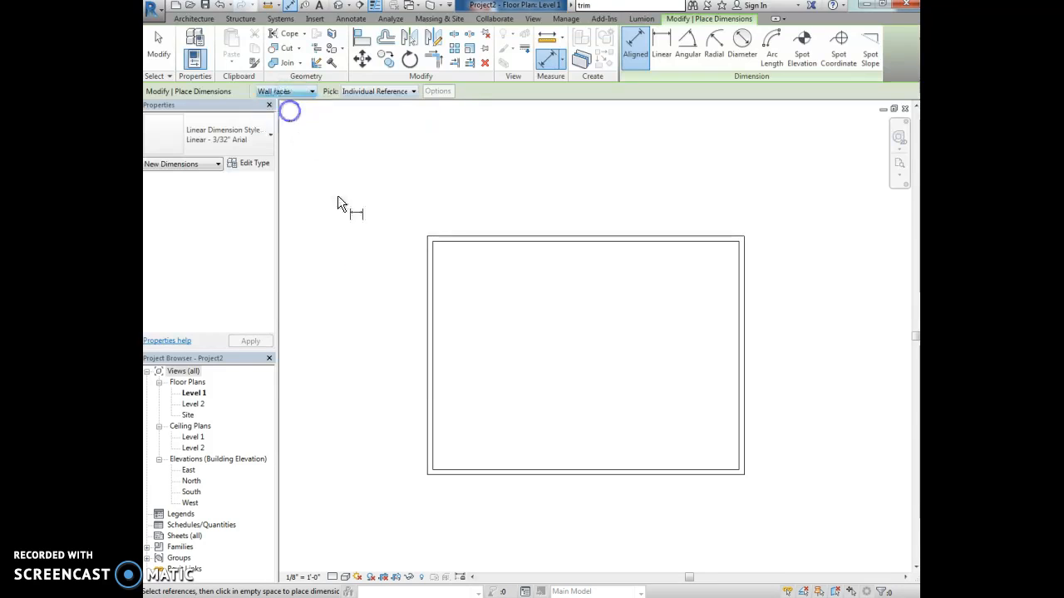
{"action": "left_click", "coordinate": [426, 256]}
{"action": "left_click", "coordinate": [743, 277]}
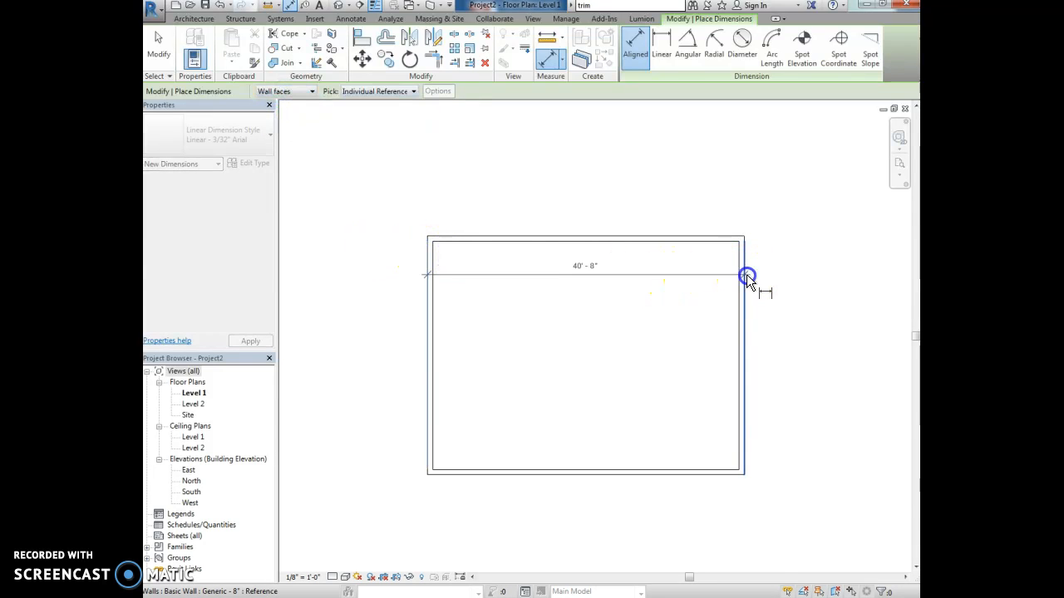
{"action": "left_click", "coordinate": [729, 215]}
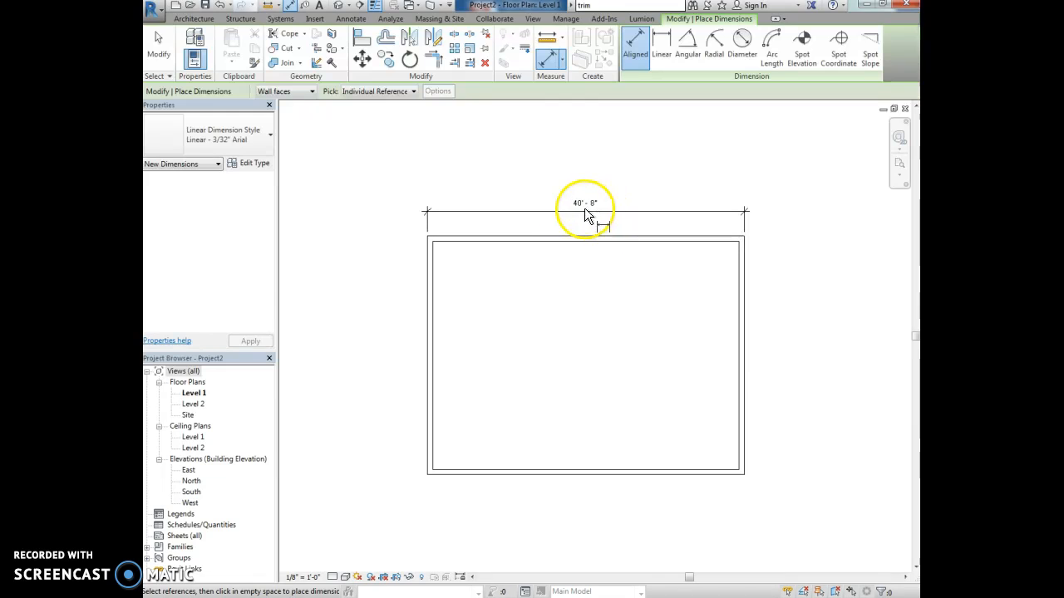
{"action": "key", "text": "Escape"}
{"action": "key", "text": "Escape"}
- Inspect the rectangle's left and right walls for their properties and centerline-to-centerline temporary dimension
{"action": "left_click", "coordinate": [431, 279]}
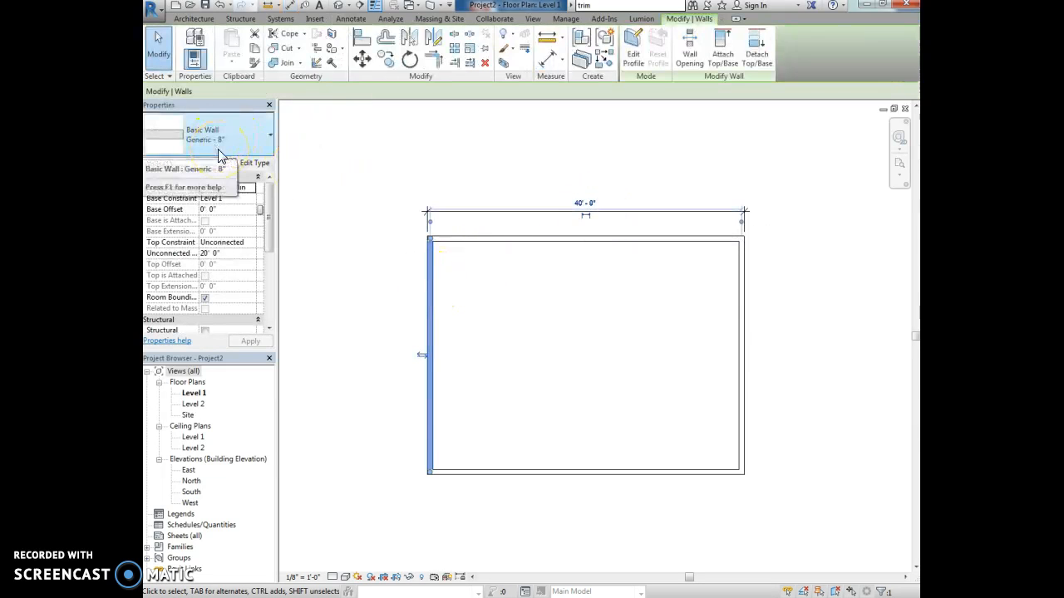
{"action": "left_click", "coordinate": [487, 273]}
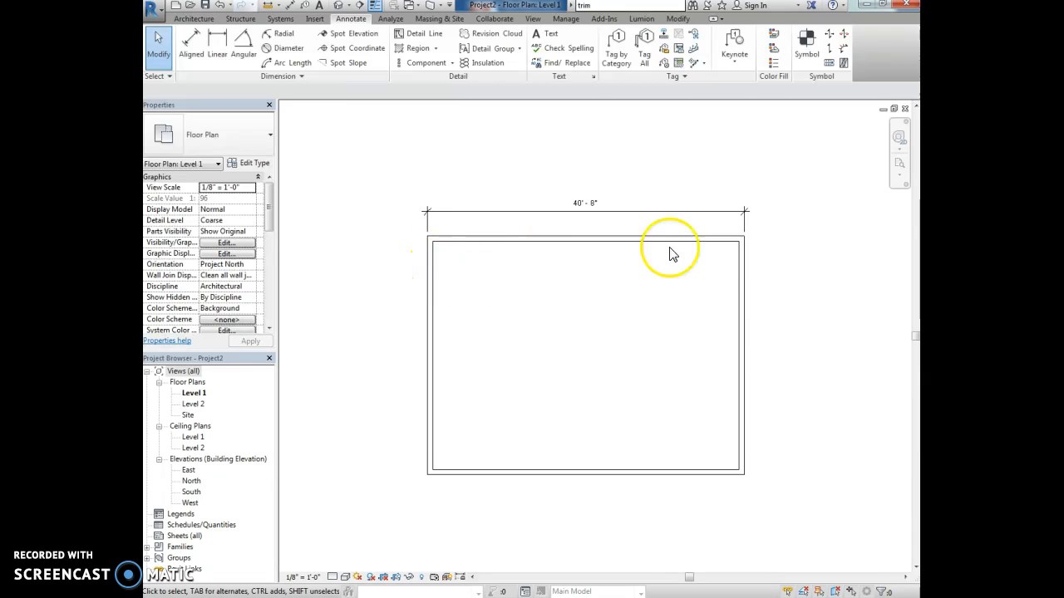
{"action": "left_click", "coordinate": [743, 285]}
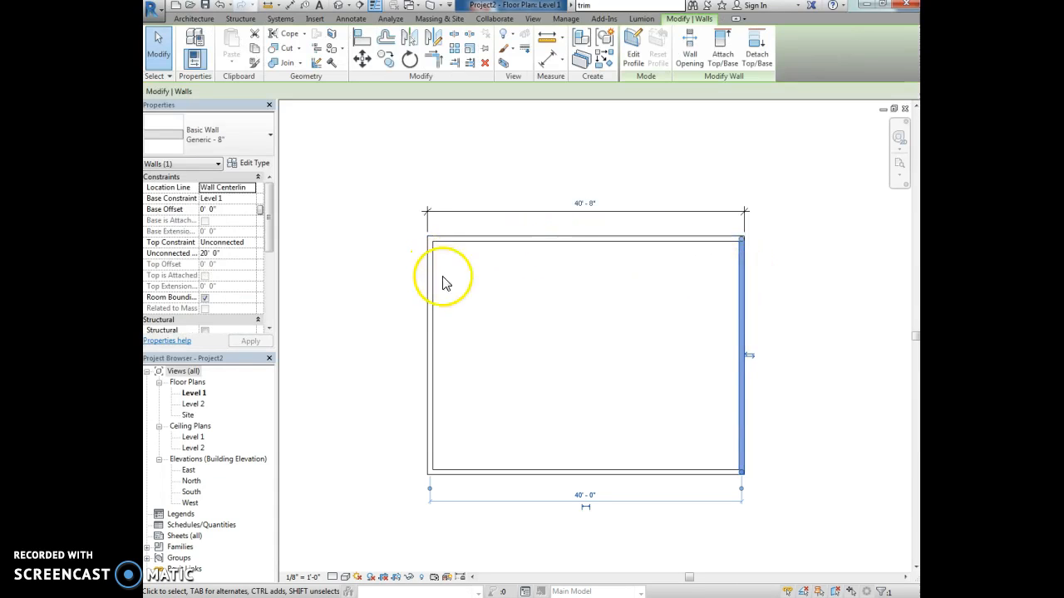
{"action": "left_click", "coordinate": [469, 297]}
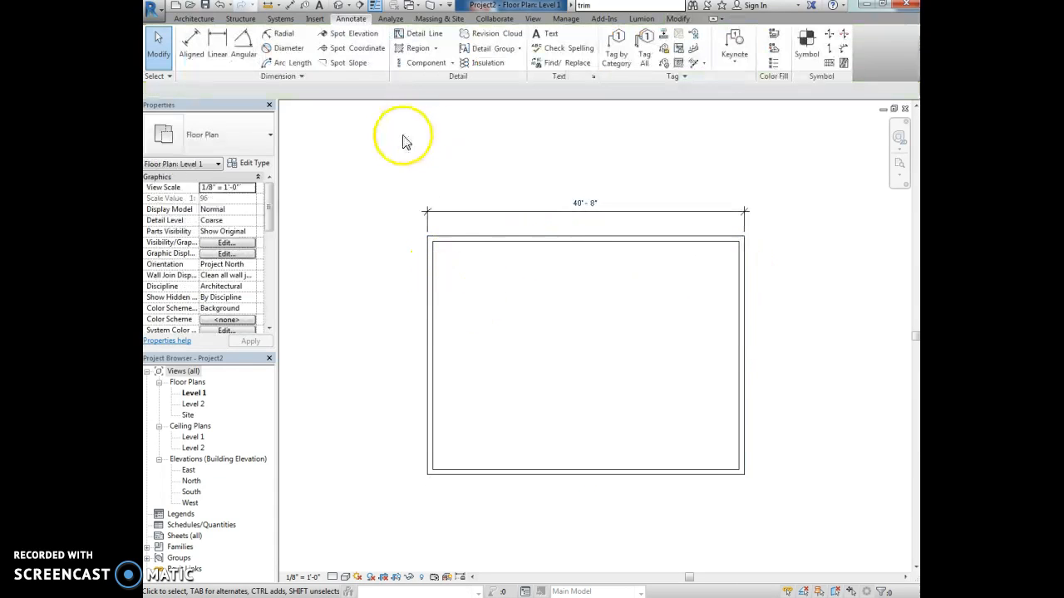
- Draw a 40' horizontal wall to the right of the first rectangle, with the location line set to Finish Face: Exterior
{"action": "left_click", "coordinate": [191, 18]}
{"action": "left_click", "coordinate": [191, 37]}
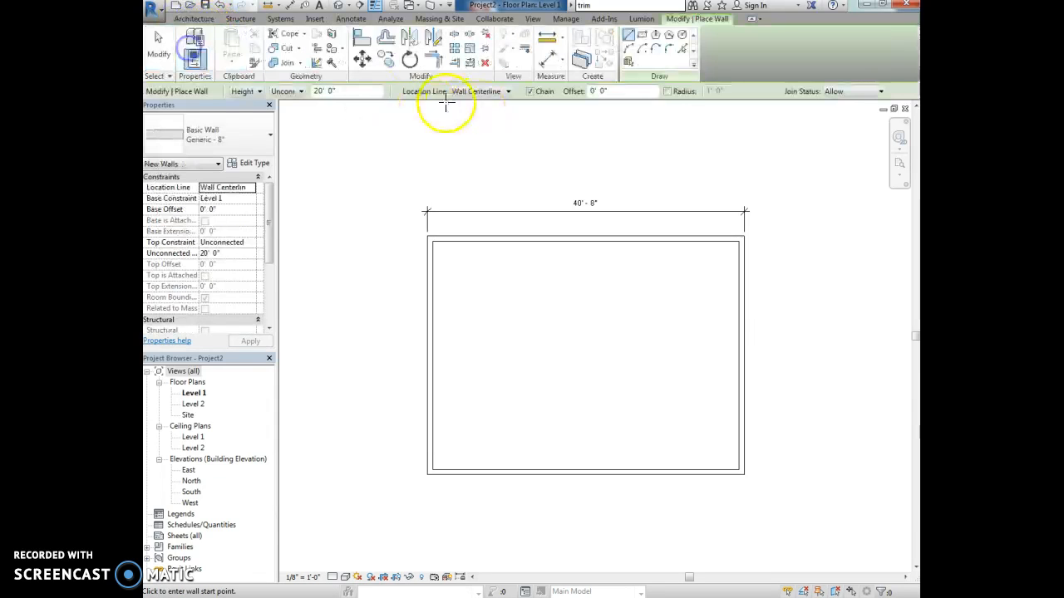
{"action": "left_click", "coordinate": [292, 95]}
{"action": "left_click", "coordinate": [489, 93]}
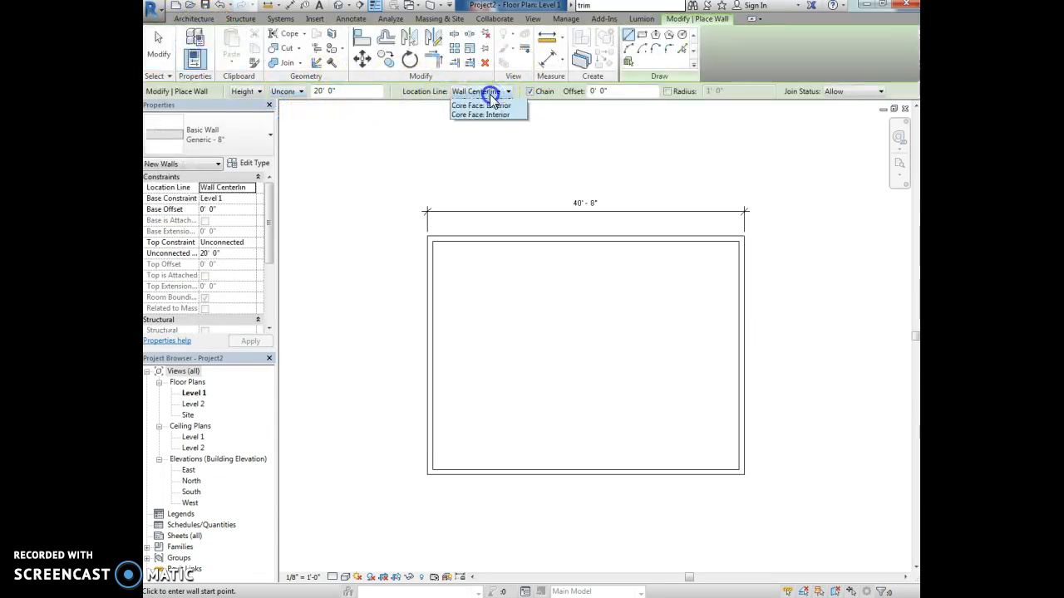
{"action": "left_click", "coordinate": [490, 127]}
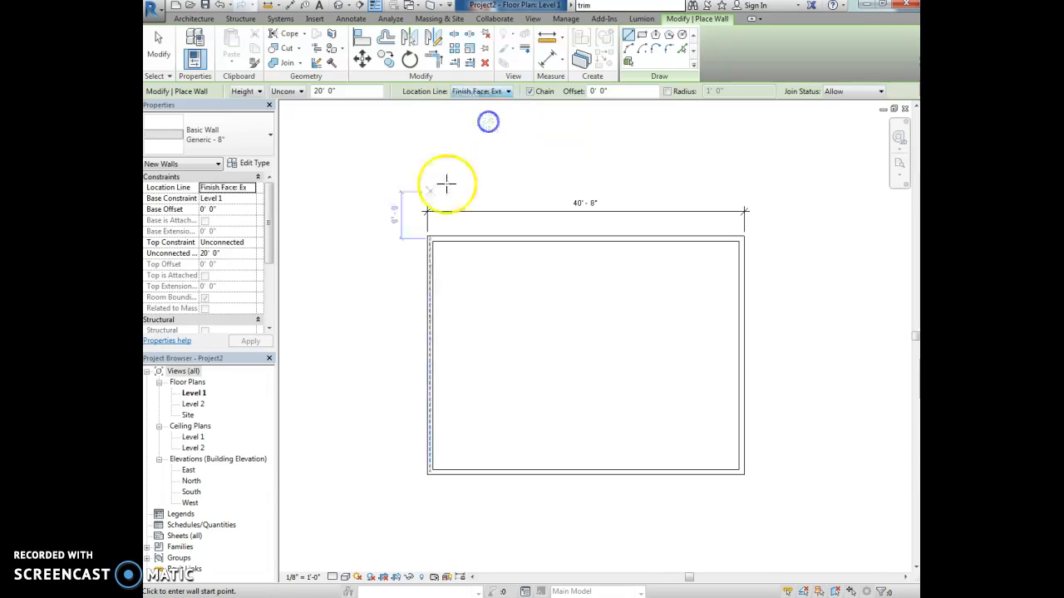
{"action": "scroll", "coordinate": [282, 241], "scroll_direction": "down", "scroll_amount": 4}
{"action": "scroll", "coordinate": [464, 241], "scroll_direction": "up", "scroll_amount": 2}
{"action": "left_click", "coordinate": [464, 241]}
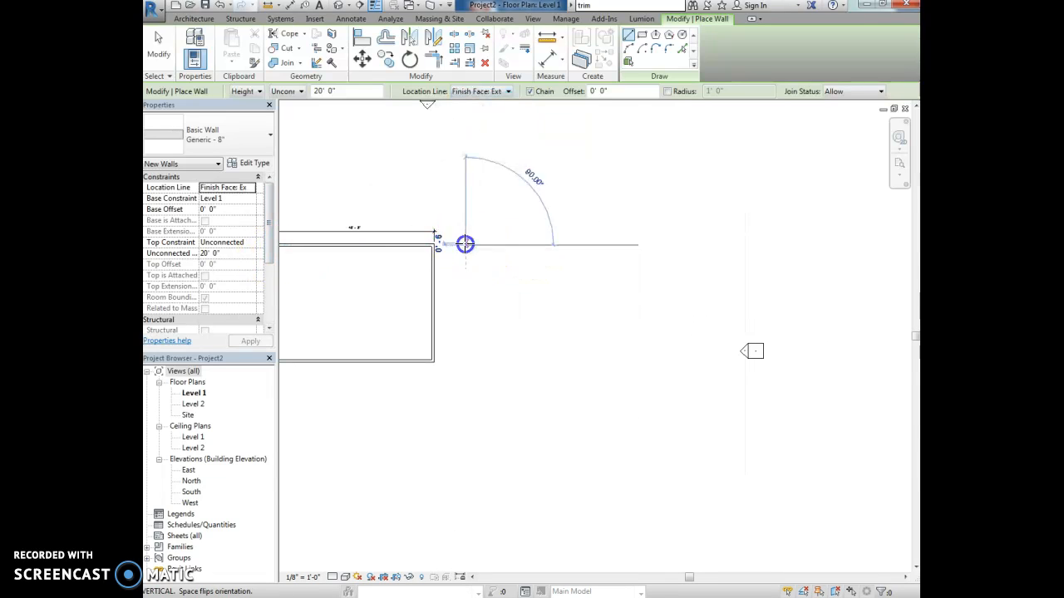
{"action": "type", "text": "40"}
{"action": "key", "text": "Return"}
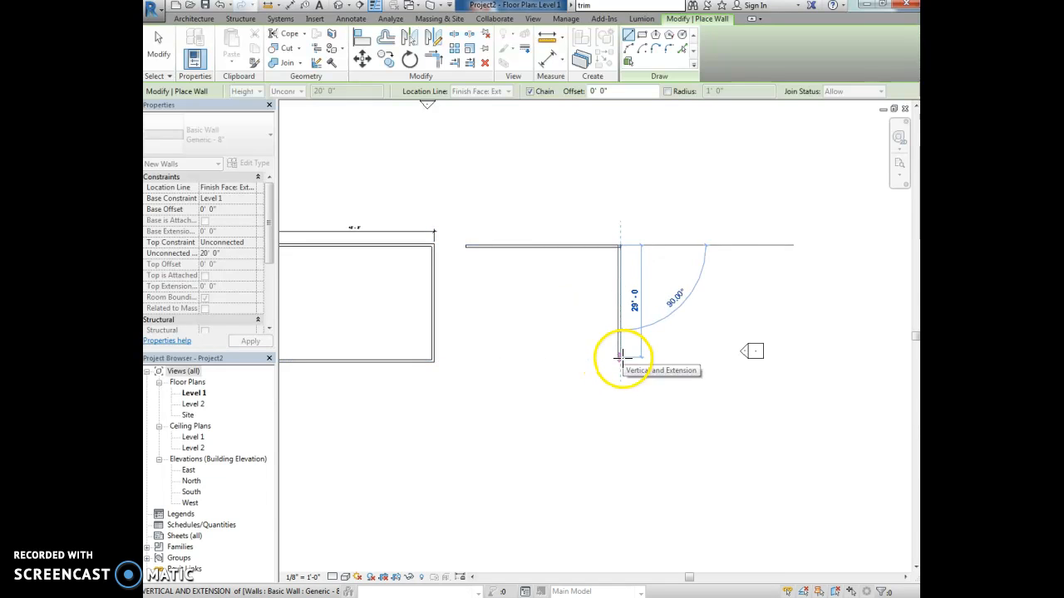
- Close the second rectangle with chained walls: about 29' down, back in line with the start point, and up to it
{"action": "left_click", "coordinate": [619, 359]}
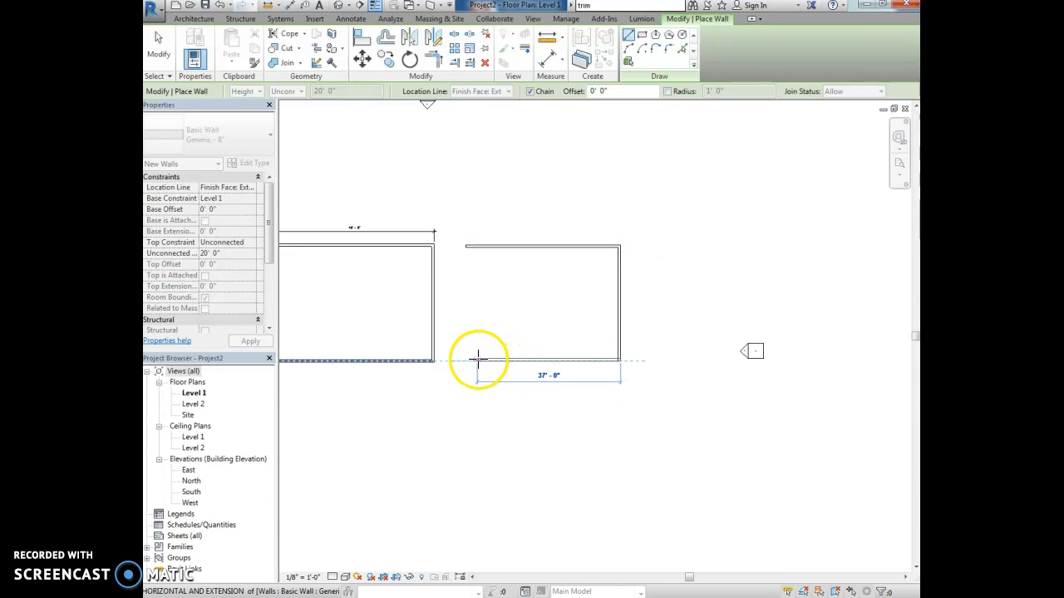
{"action": "left_click", "coordinate": [464, 360]}
{"action": "left_click", "coordinate": [466, 246]}
{"action": "key", "text": "Escape"}
{"action": "key", "text": "Escape"}
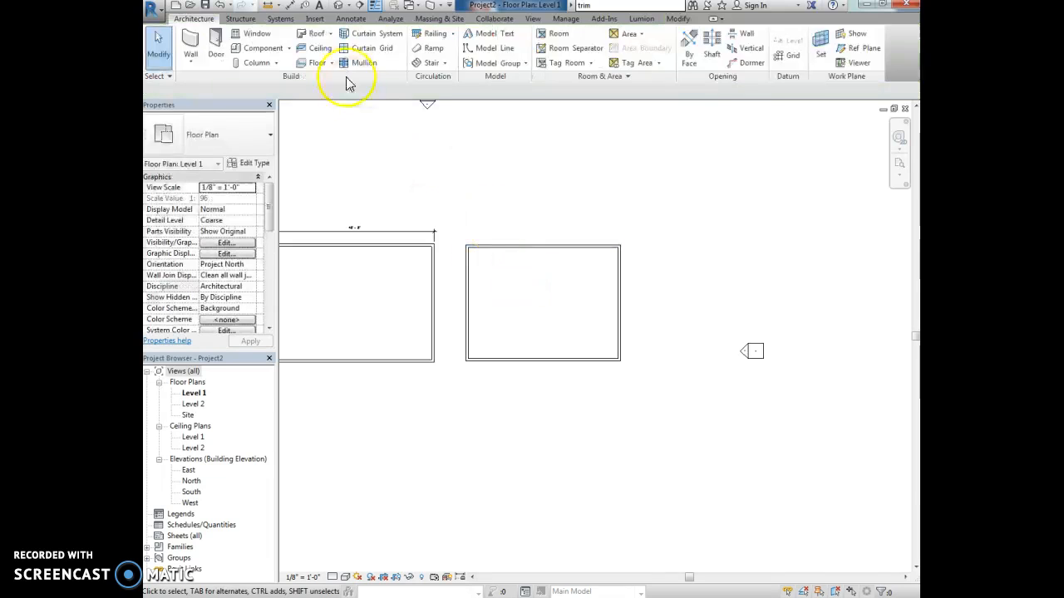
- Place an aligned dimension above the second rectangle between the outer faces of its left and right walls
{"action": "left_click", "coordinate": [351, 18]}
{"action": "left_click", "coordinate": [191, 46]}
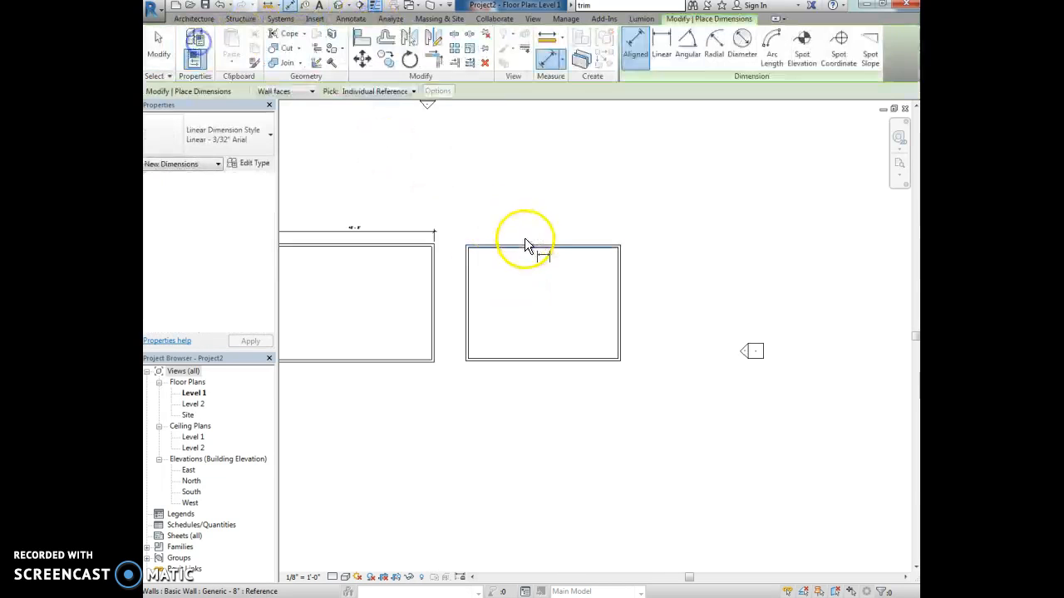
{"action": "scroll", "coordinate": [512, 260], "scroll_direction": "up", "scroll_amount": 3}
{"action": "left_click", "coordinate": [432, 277]}
{"action": "left_click", "coordinate": [707, 283]}
{"action": "left_click", "coordinate": [681, 212]}
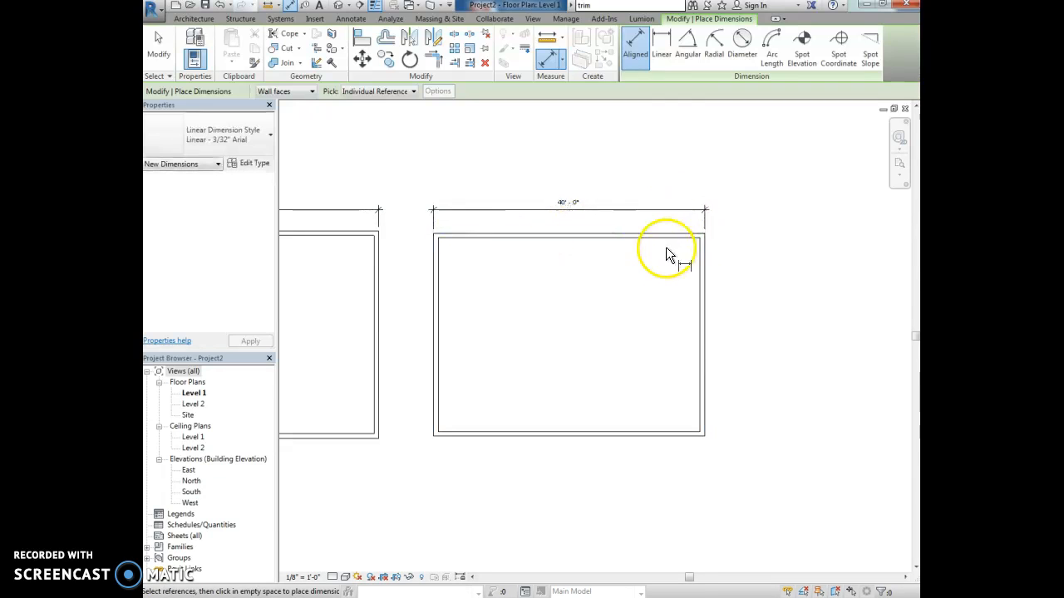
{"action": "scroll", "coordinate": [702, 250], "scroll_direction": "down", "scroll_amount": 2}
{"action": "key", "text": "Escape"}
{"action": "key", "text": "Escape"}
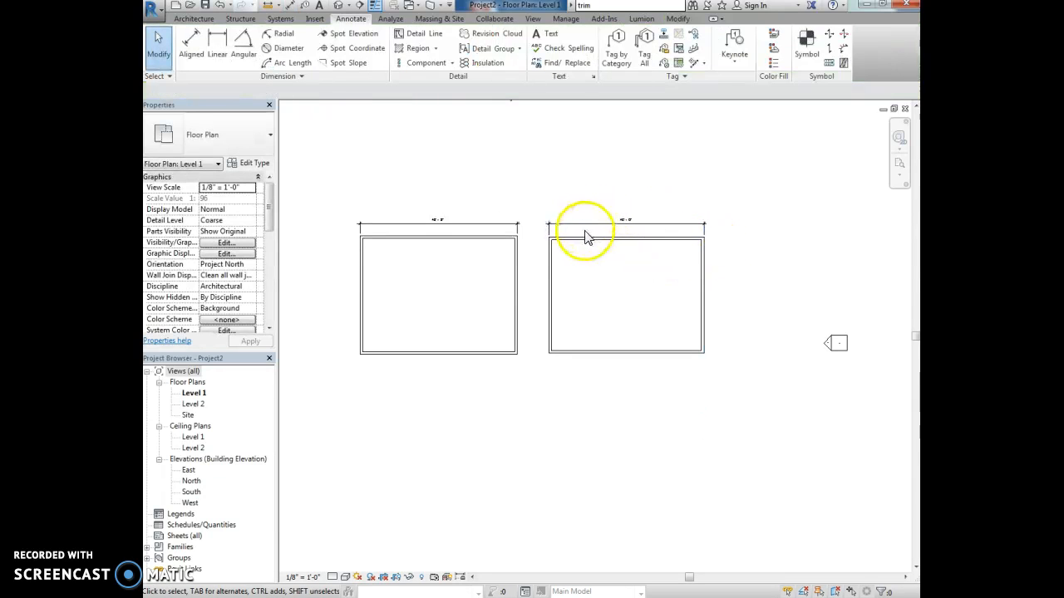
- Inspect the first rectangle's upper wall and examine the Modify tools offered during wall placement, such as Trim/Extend Multiple Elements
{"action": "left_click", "coordinate": [451, 238]}
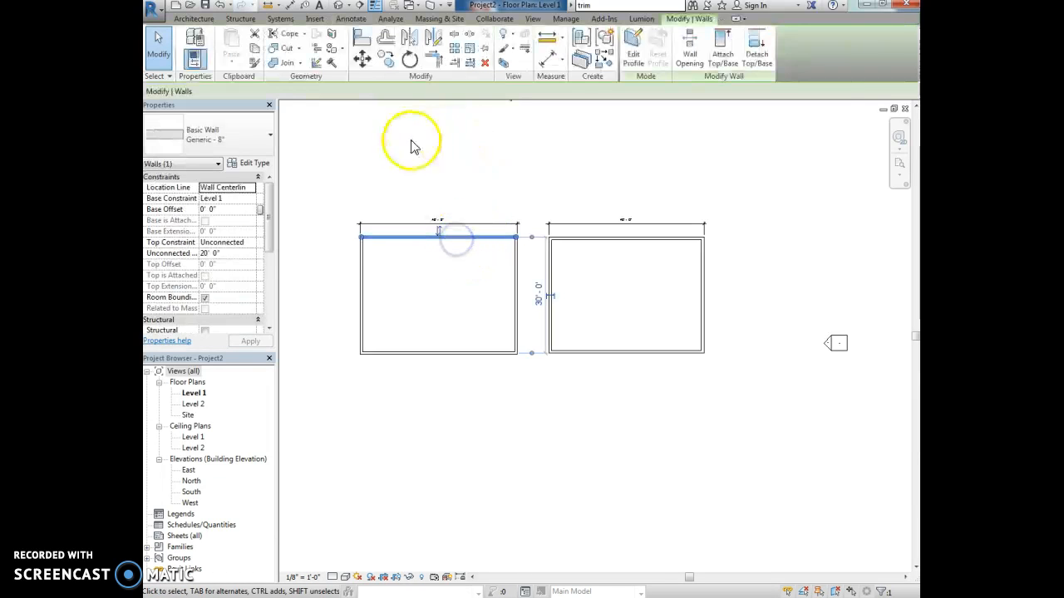
{"action": "key", "text": "Escape"}
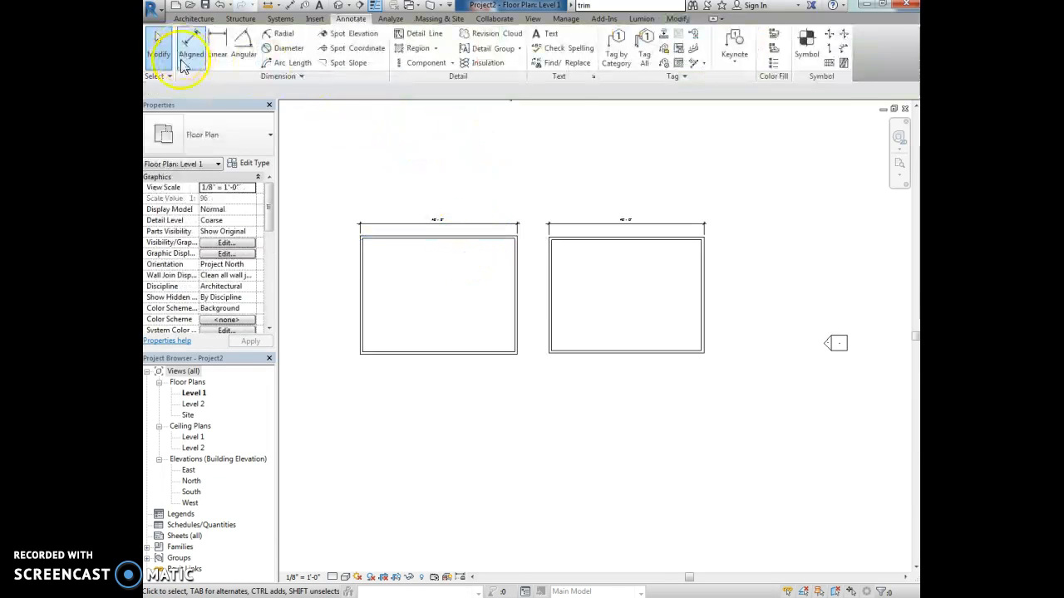
{"action": "left_click", "coordinate": [194, 18]}
{"action": "left_click", "coordinate": [196, 43]}
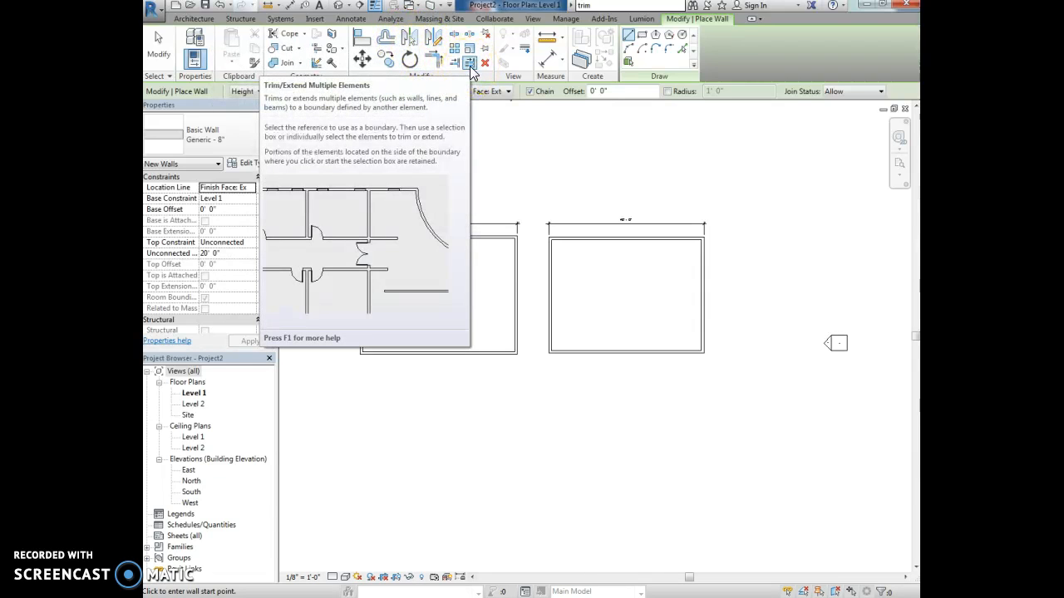
{"action": "left_click", "coordinate": [158, 46]}
{"action": "left_click", "coordinate": [179, 194]}
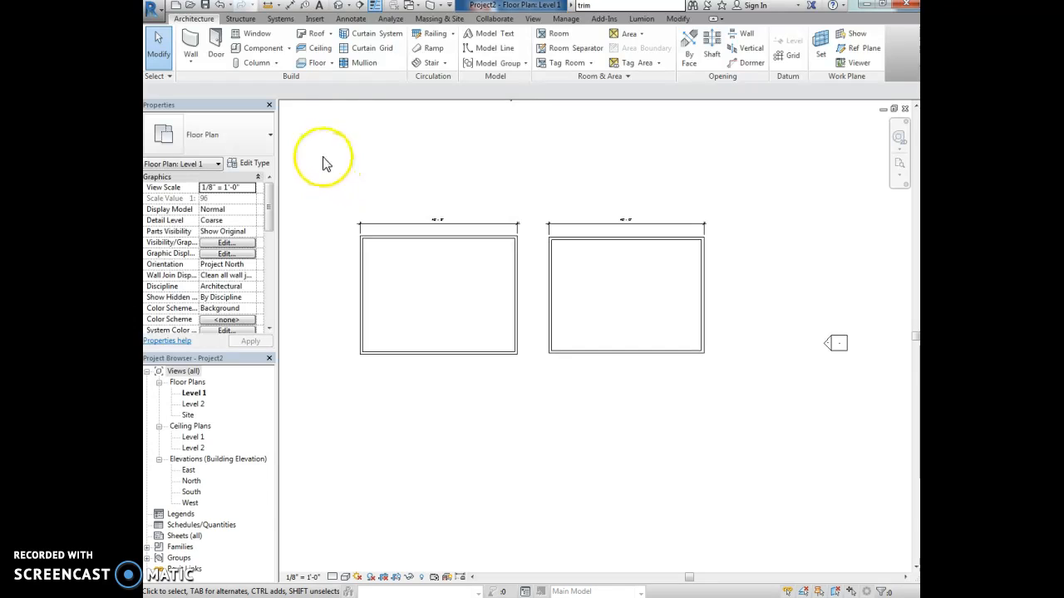
- Examine the Level 1 view properties and the instance properties of the first rectangle's upper wall
{"action": "left_click", "coordinate": [221, 138]}
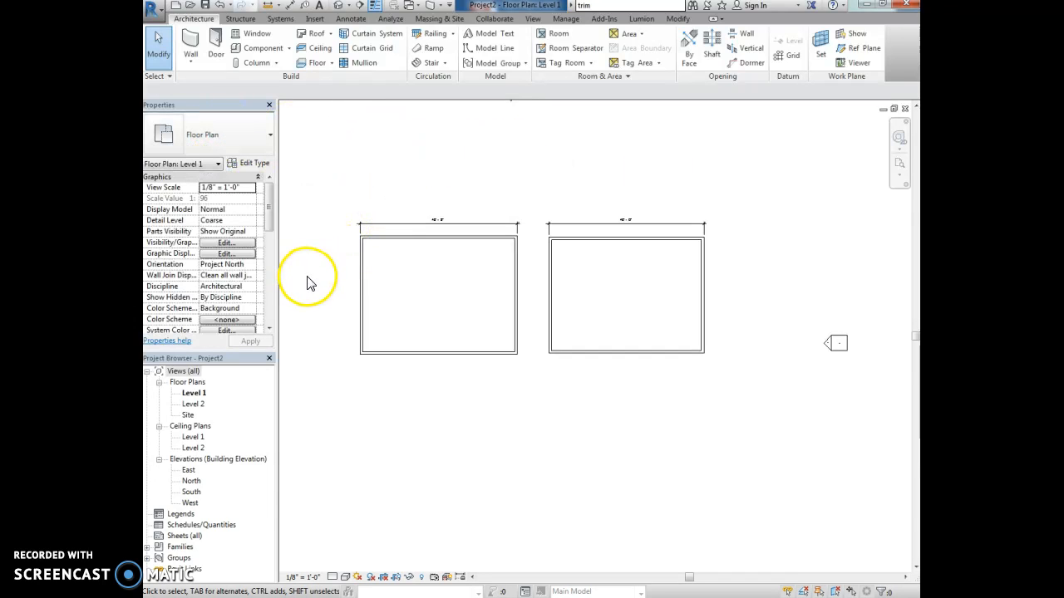
{"action": "left_click_drag", "start_coordinate": [272, 210], "coordinate": [275, 185]}
{"action": "left_click", "coordinate": [435, 238]}
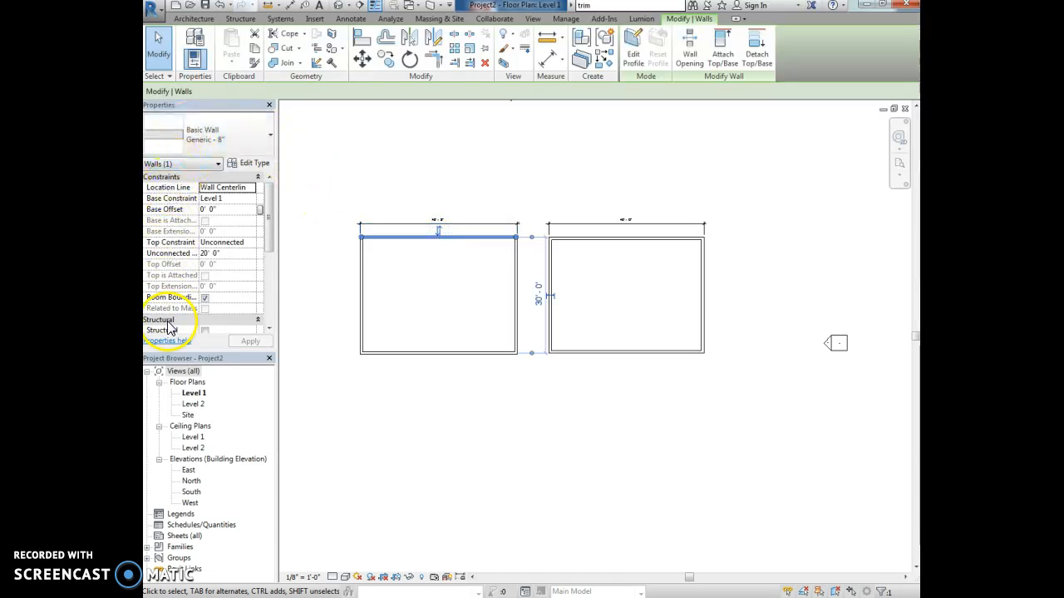
{"action": "left_click_drag", "start_coordinate": [273, 218], "coordinate": [268, 192]}
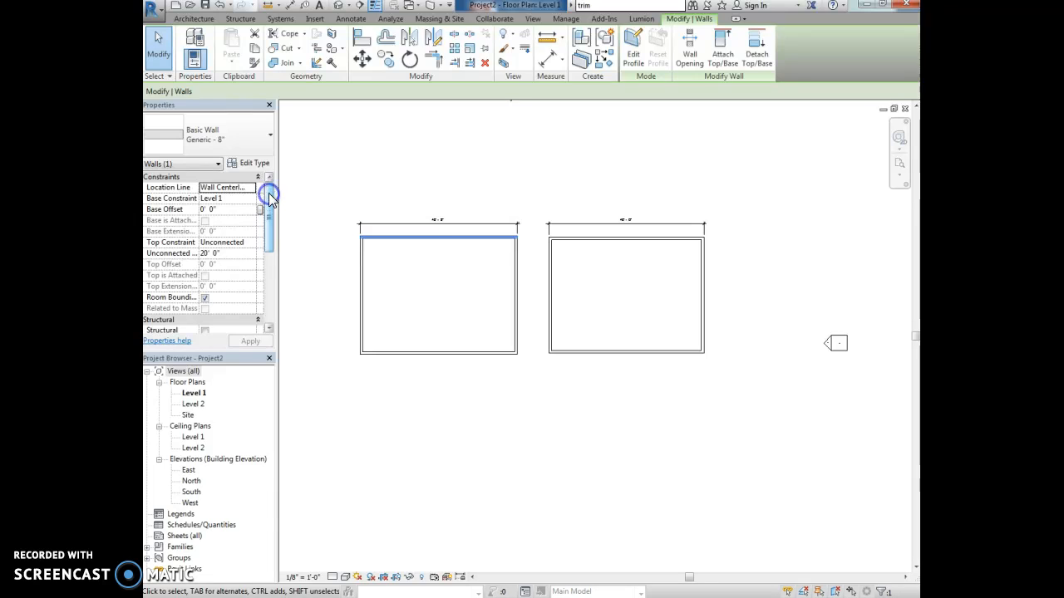
{"action": "right_click", "coordinate": [408, 236]}
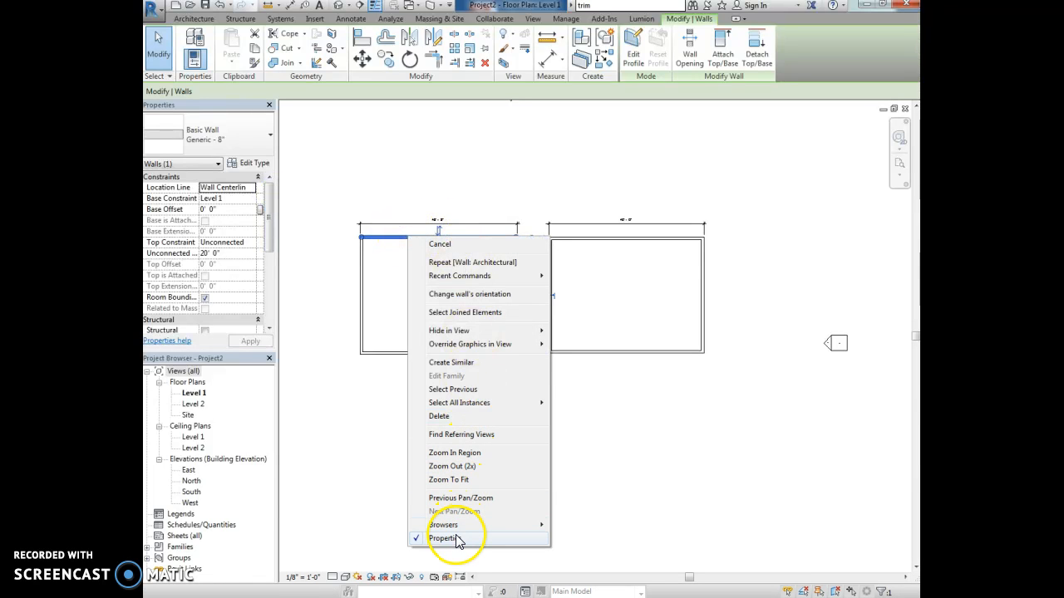
{"action": "left_click", "coordinate": [307, 267]}
{"action": "left_click", "coordinate": [304, 266]}
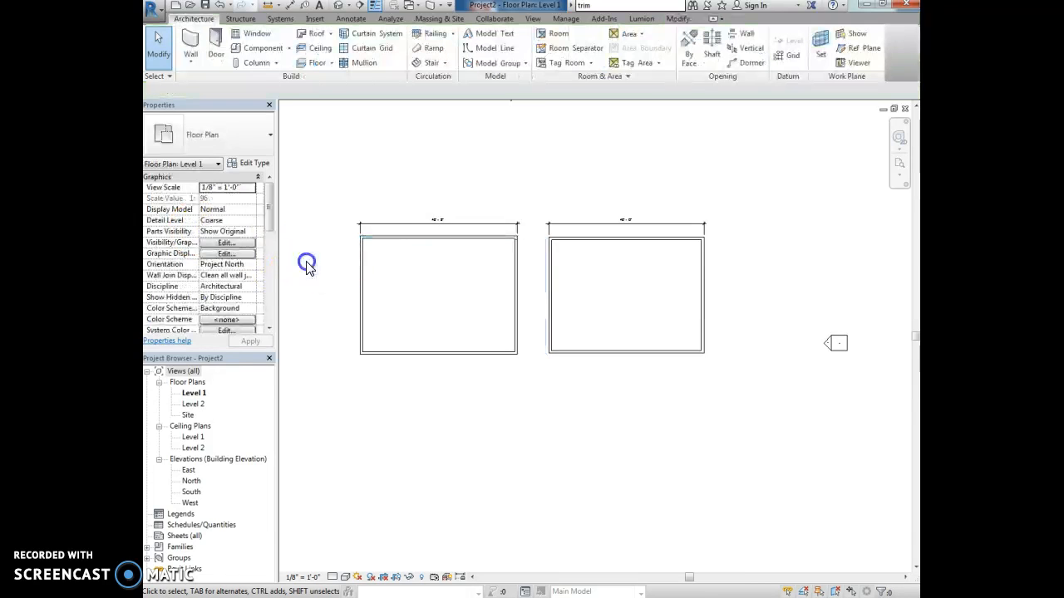
- Change the first rectangle's upper wall to the type Exterior - Brick and CMU on MTL. Stud
{"action": "left_click", "coordinate": [395, 242]}
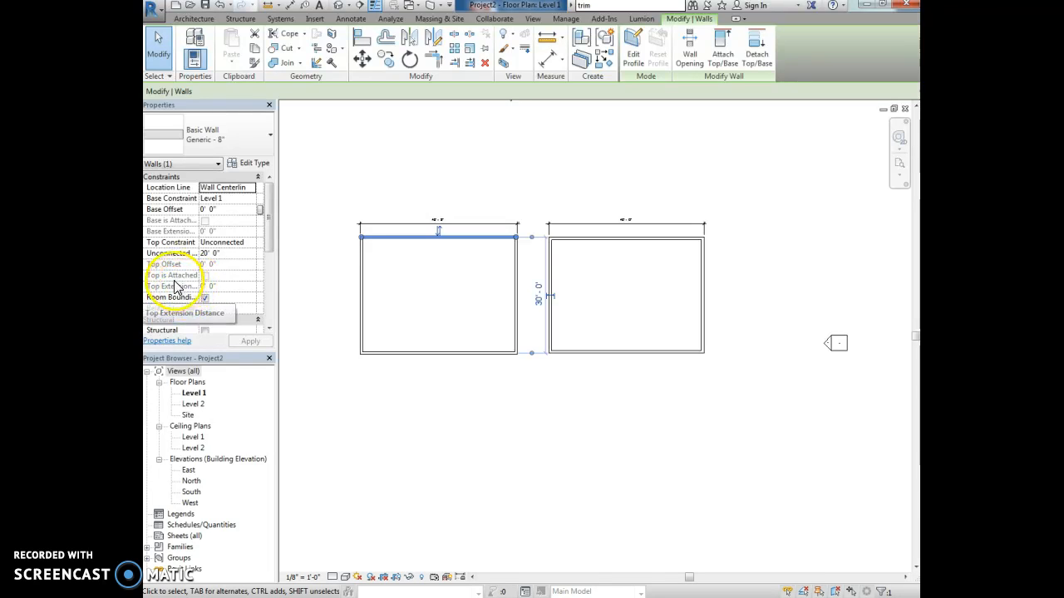
{"action": "left_click", "coordinate": [395, 241]}
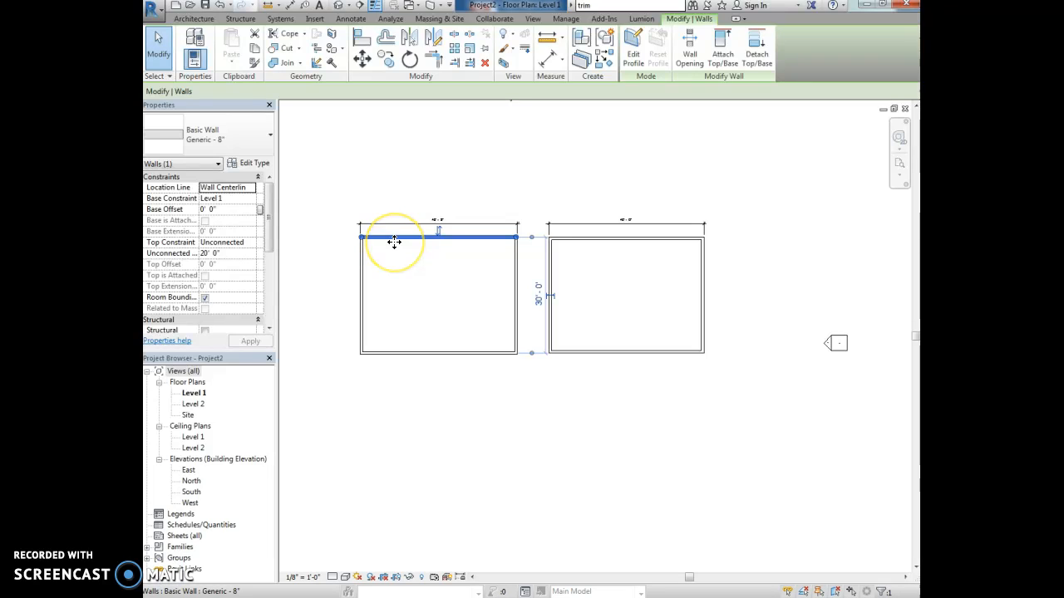
{"action": "left_click", "coordinate": [238, 142]}
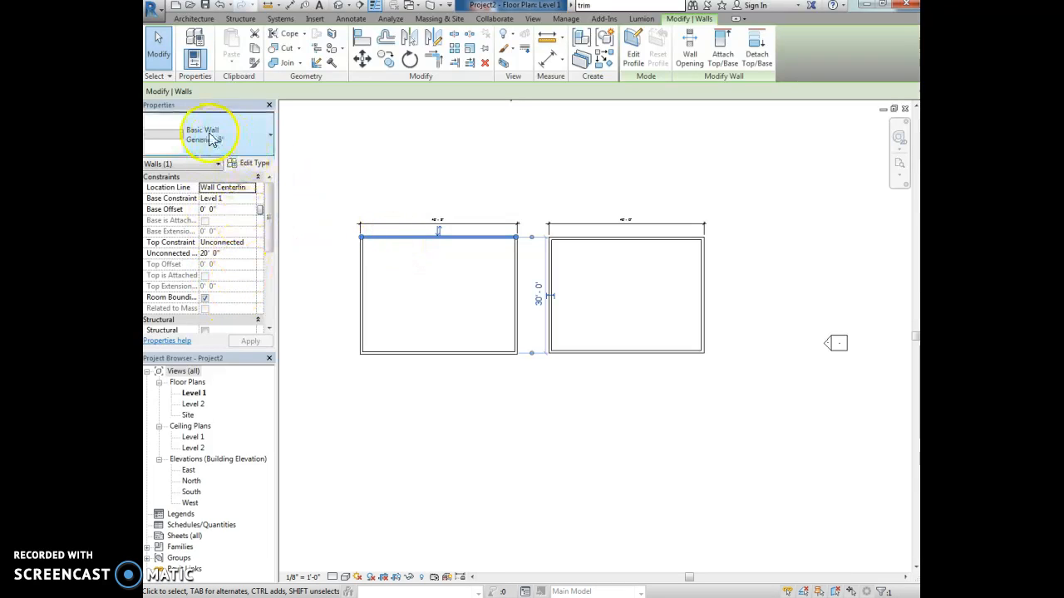
{"action": "left_click", "coordinate": [270, 136]}
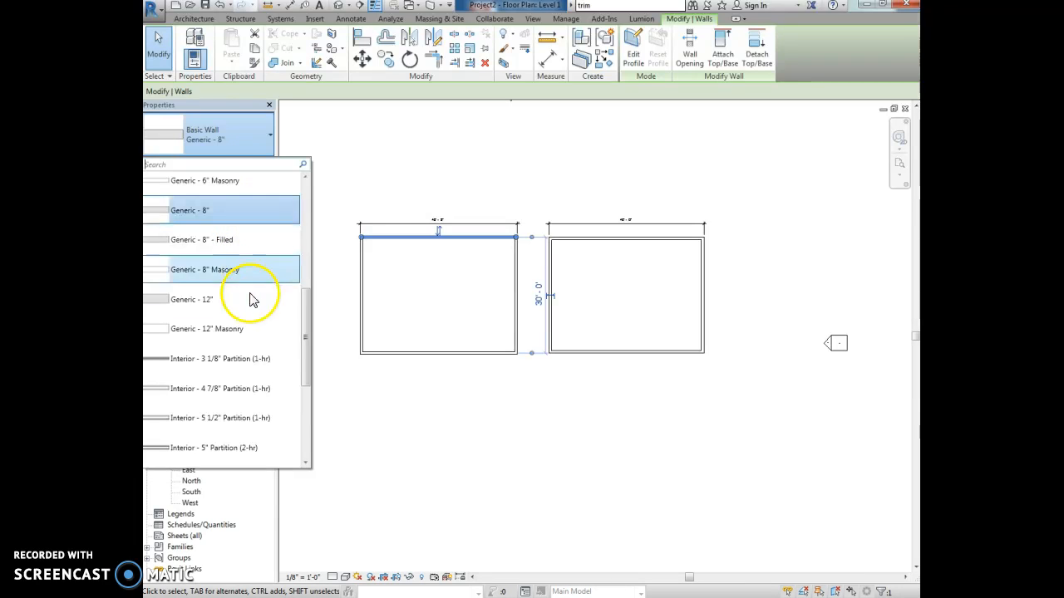
{"action": "scroll", "coordinate": [254, 319], "scroll_direction": "up", "scroll_amount": 7}
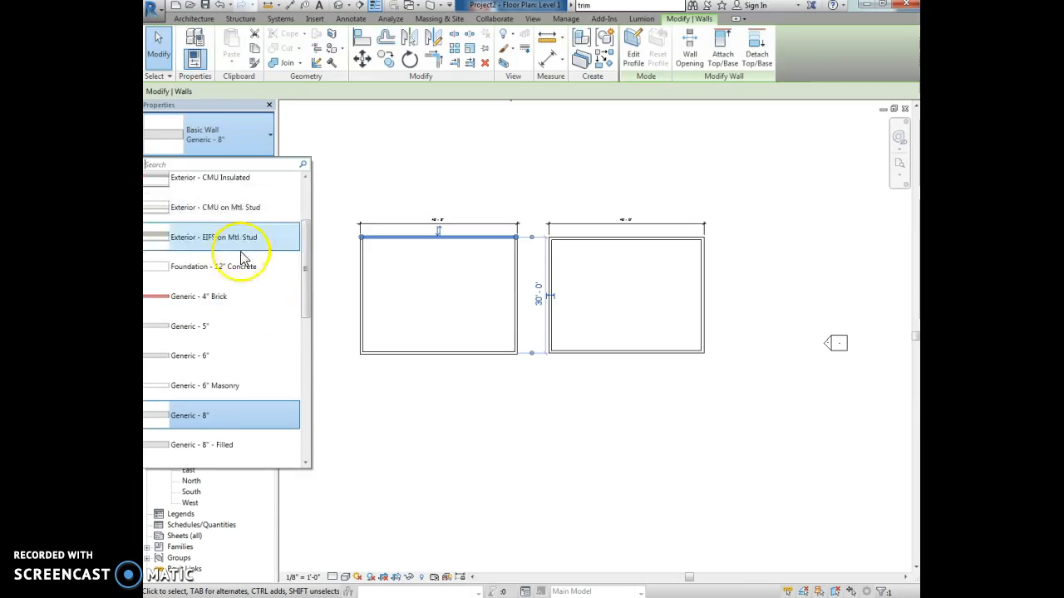
{"action": "scroll", "coordinate": [260, 233], "scroll_direction": "up", "scroll_amount": 4}
{"action": "left_click", "coordinate": [225, 205]}
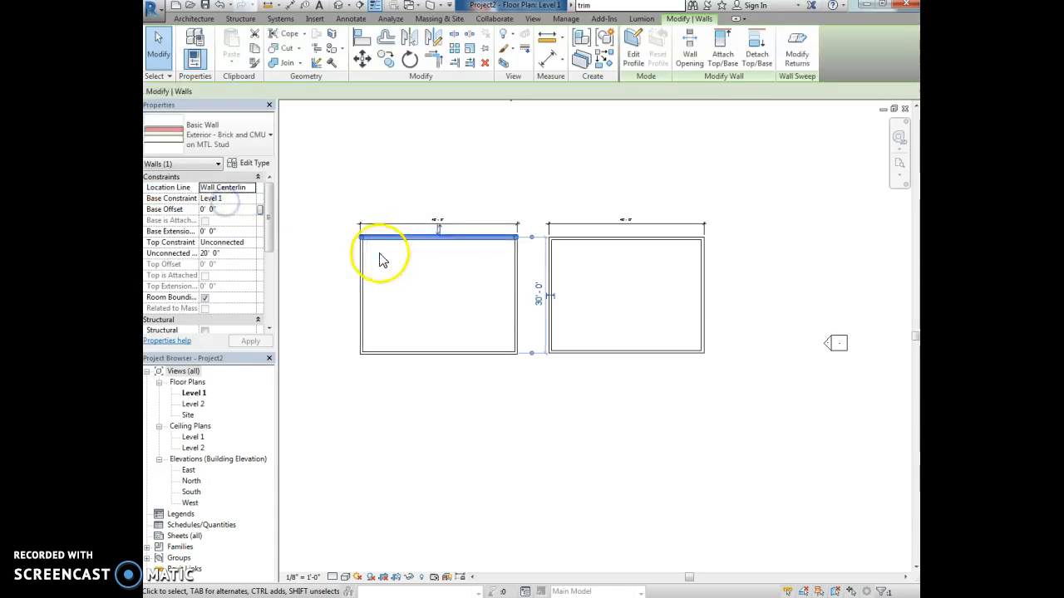
- Change the first rectangle's left wall to the type Generic - 12"
{"action": "left_click", "coordinate": [385, 281]}
{"action": "left_click", "coordinate": [362, 290]}
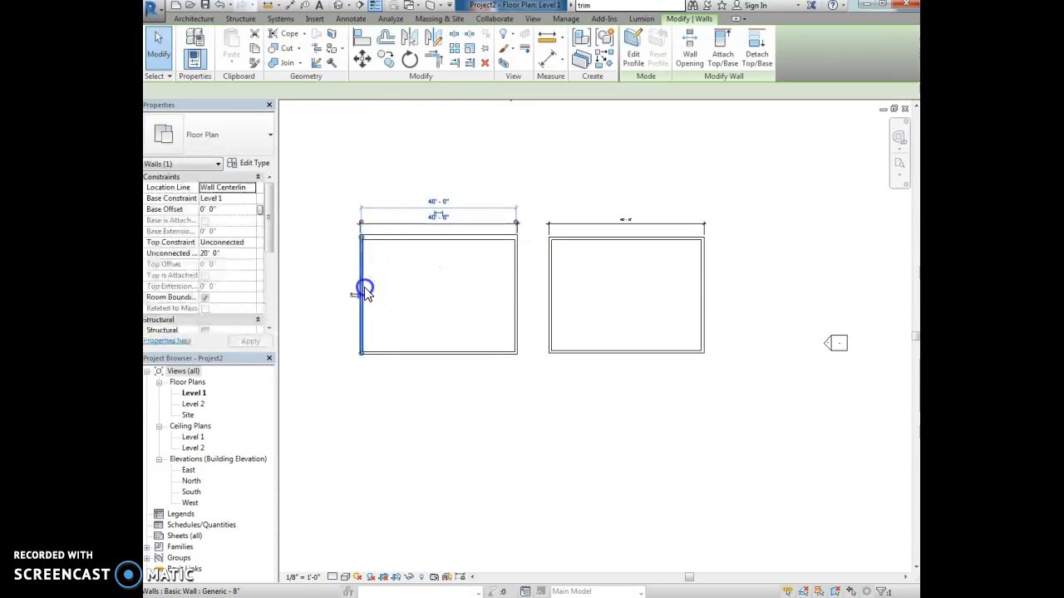
{"action": "left_click", "coordinate": [238, 136]}
{"action": "left_click", "coordinate": [199, 305]}
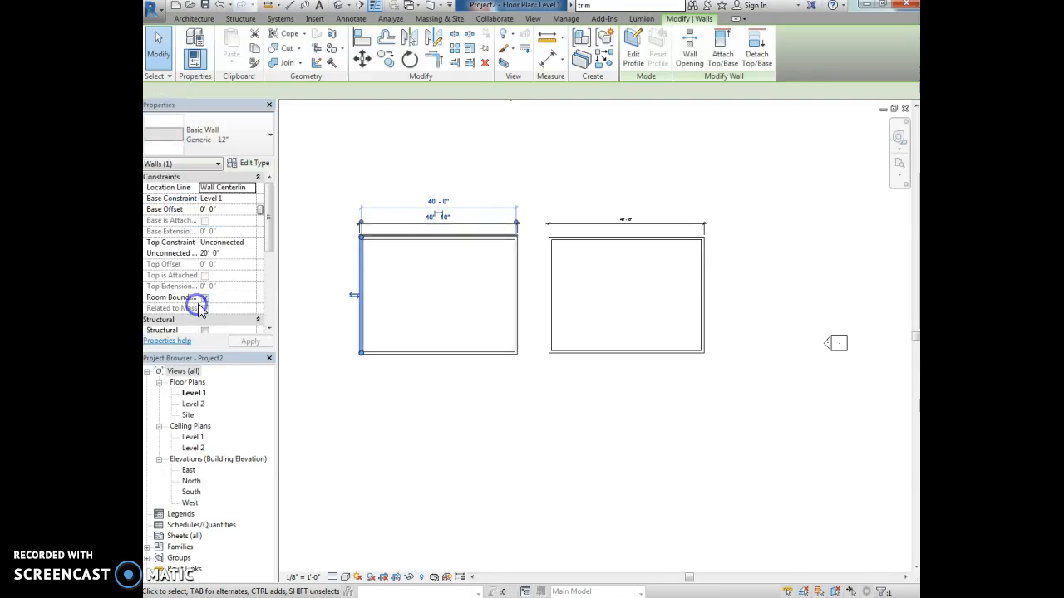
{"action": "left_click", "coordinate": [477, 475]}
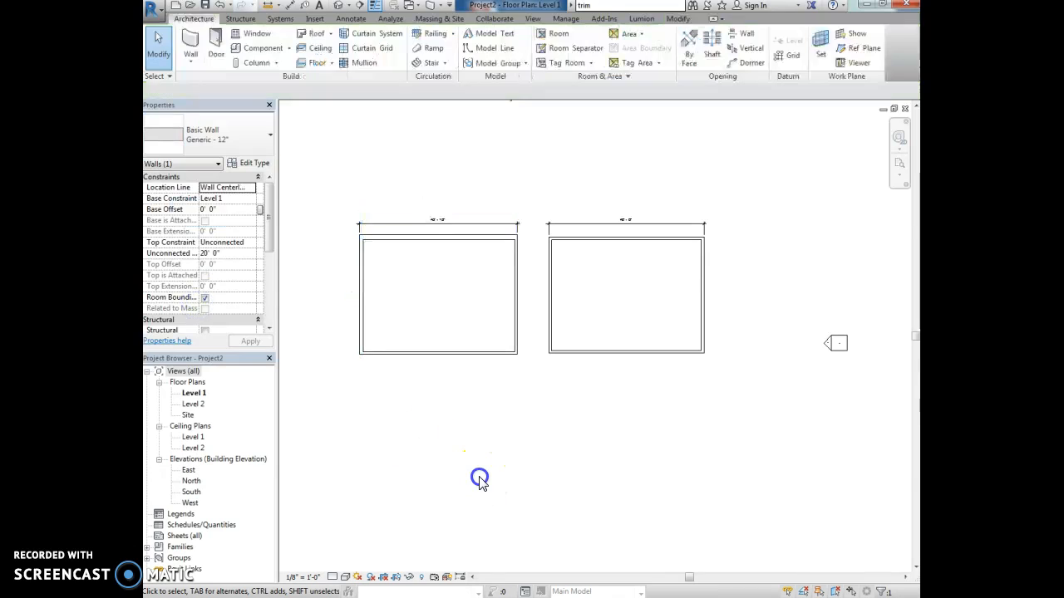
- Set the Level 1 view's detail level to Fine and inspect the layers of the first rectangle's upper wall
{"action": "left_click", "coordinate": [395, 237]}
{"action": "left_click", "coordinate": [391, 407]}
{"action": "scroll", "coordinate": [428, 254], "scroll_direction": "up", "scroll_amount": 4}
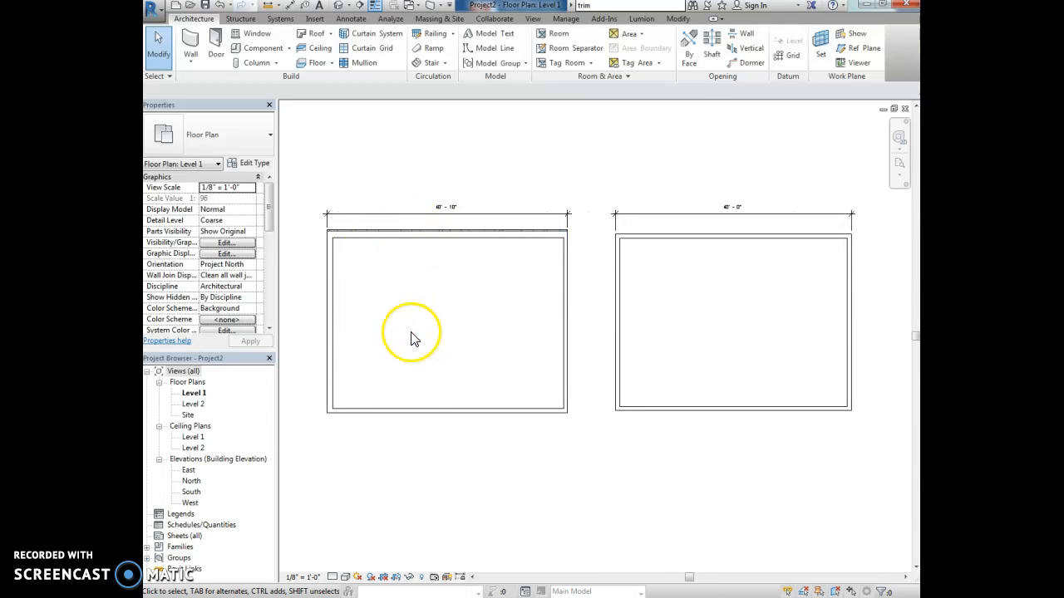
{"action": "left_click", "coordinate": [332, 578]}
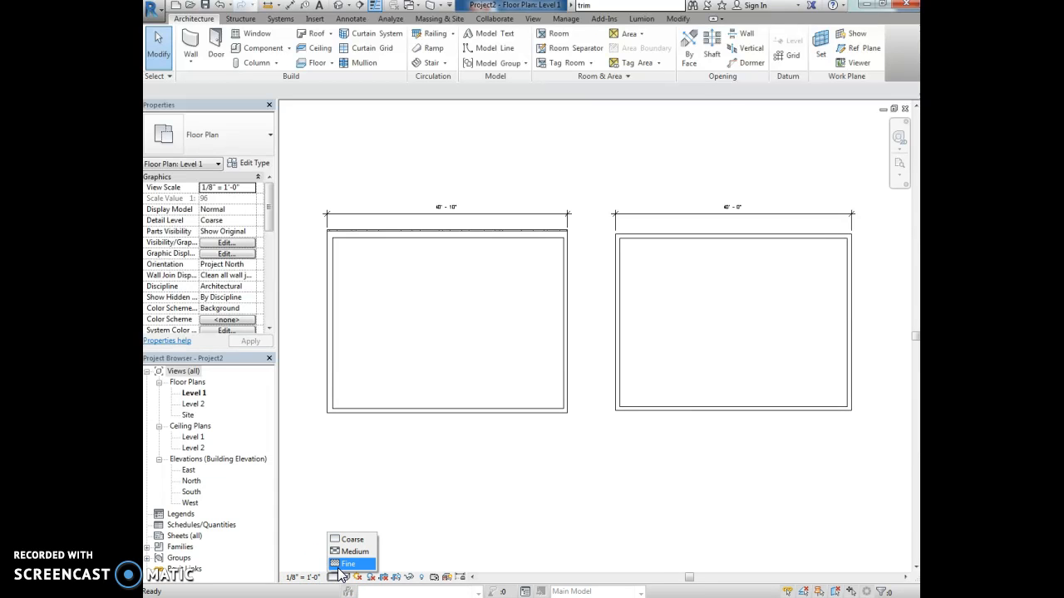
{"action": "left_click", "coordinate": [346, 565]}
{"action": "scroll", "coordinate": [347, 224], "scroll_direction": "up", "scroll_amount": 4}
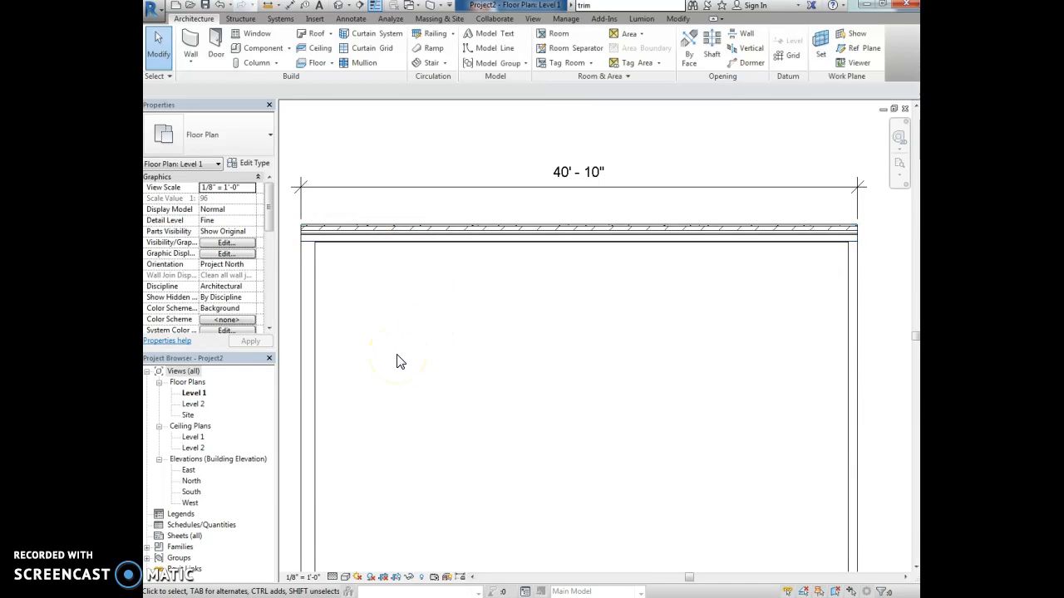
{"action": "scroll", "coordinate": [330, 230], "scroll_direction": "up", "scroll_amount": 2}
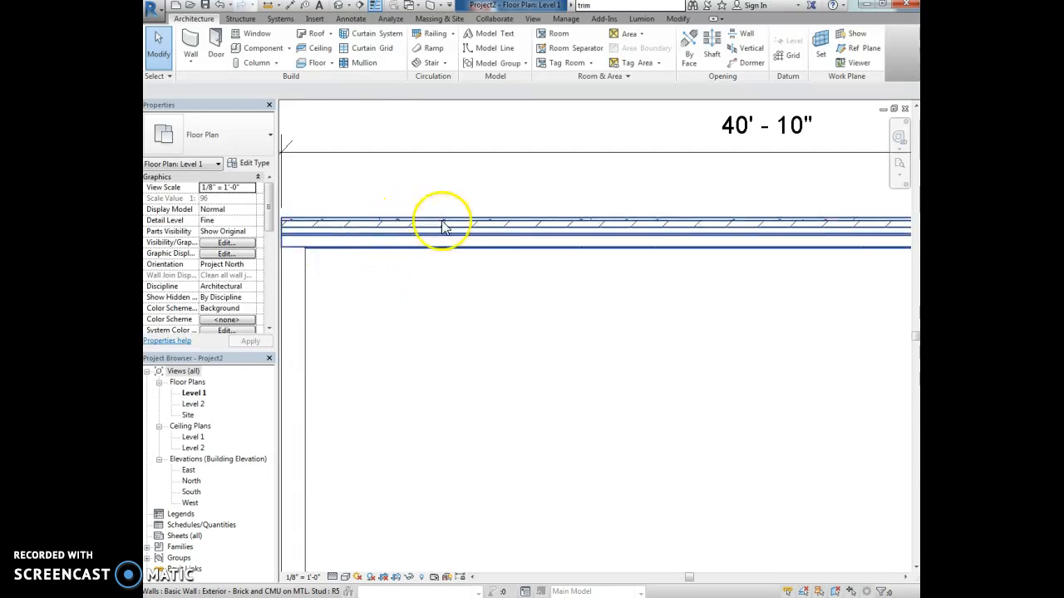
{"action": "scroll", "coordinate": [449, 191], "scroll_direction": "down", "scroll_amount": 1}
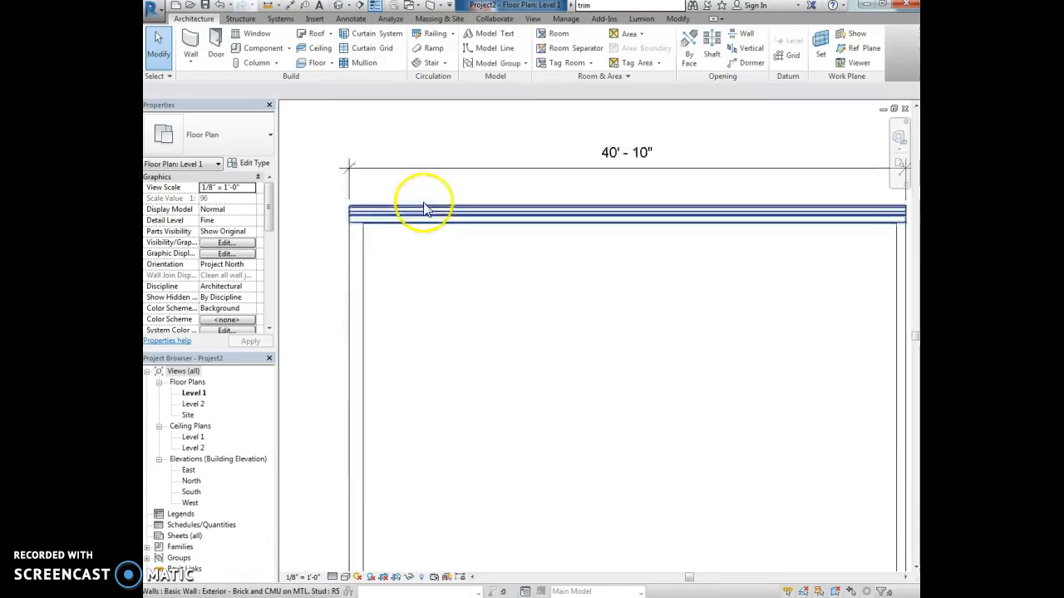
{"action": "scroll", "coordinate": [368, 280], "scroll_direction": "down", "scroll_amount": 2}
{"action": "scroll", "coordinate": [454, 280], "scroll_direction": "up", "scroll_amount": 1}
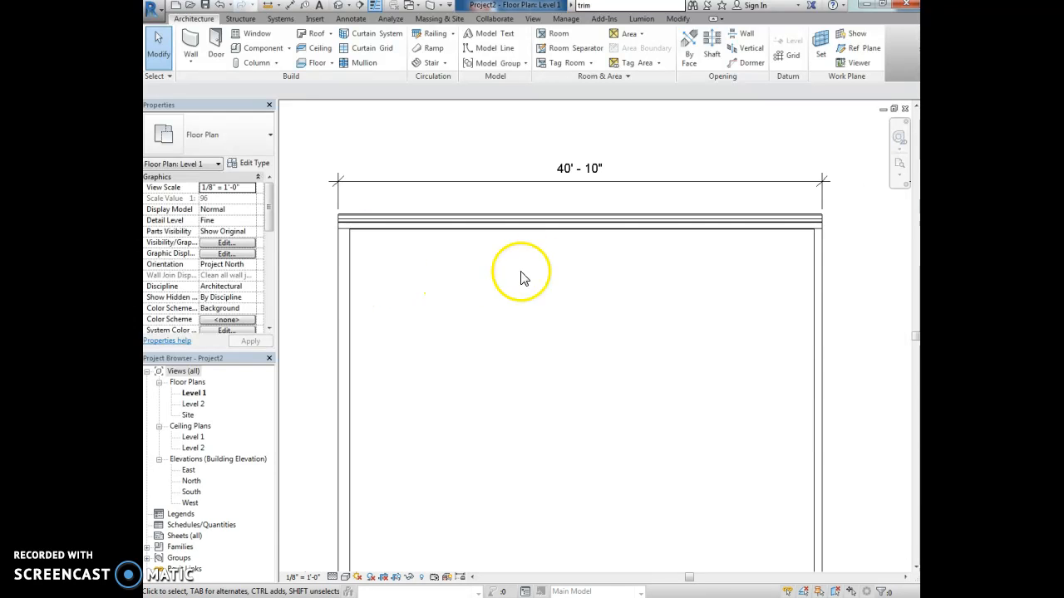
- Flip the upper brick wall so its exterior faces the room, and flip it back to face outward
{"action": "left_click", "coordinate": [535, 226]}
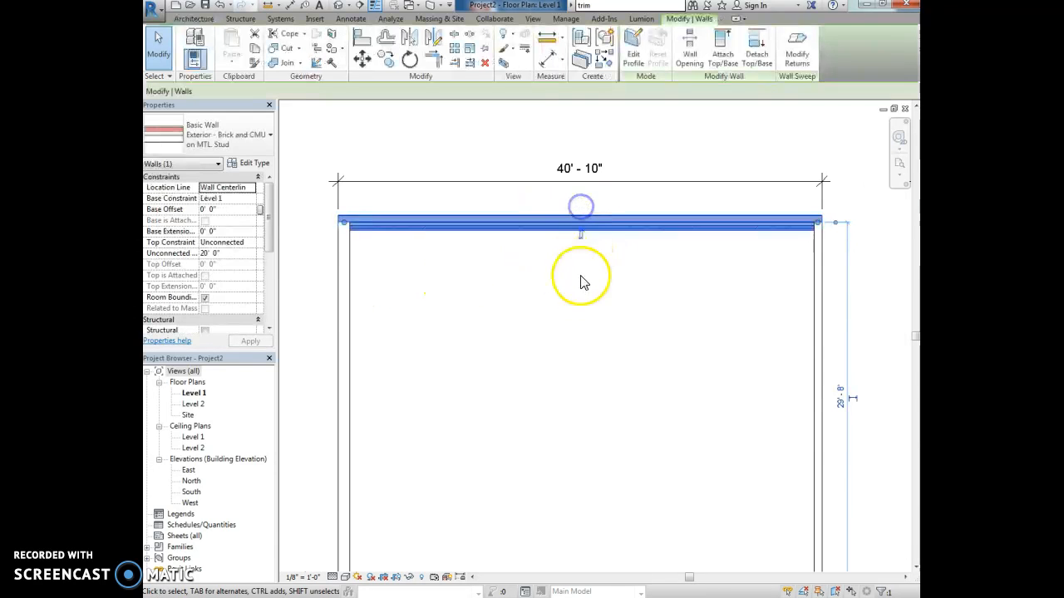
{"action": "left_click", "coordinate": [507, 282]}
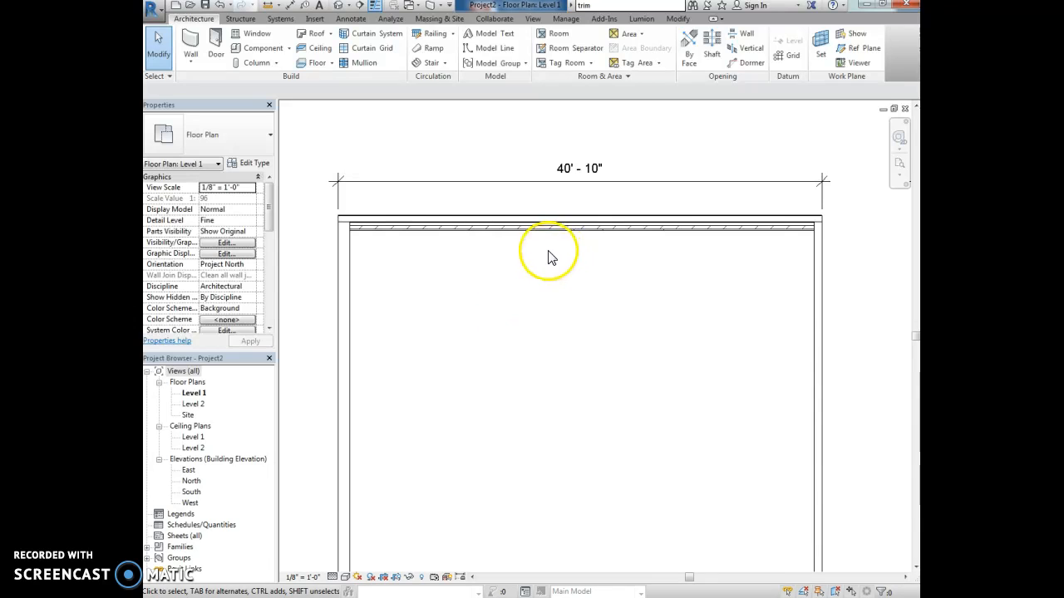
{"action": "left_click", "coordinate": [491, 231]}
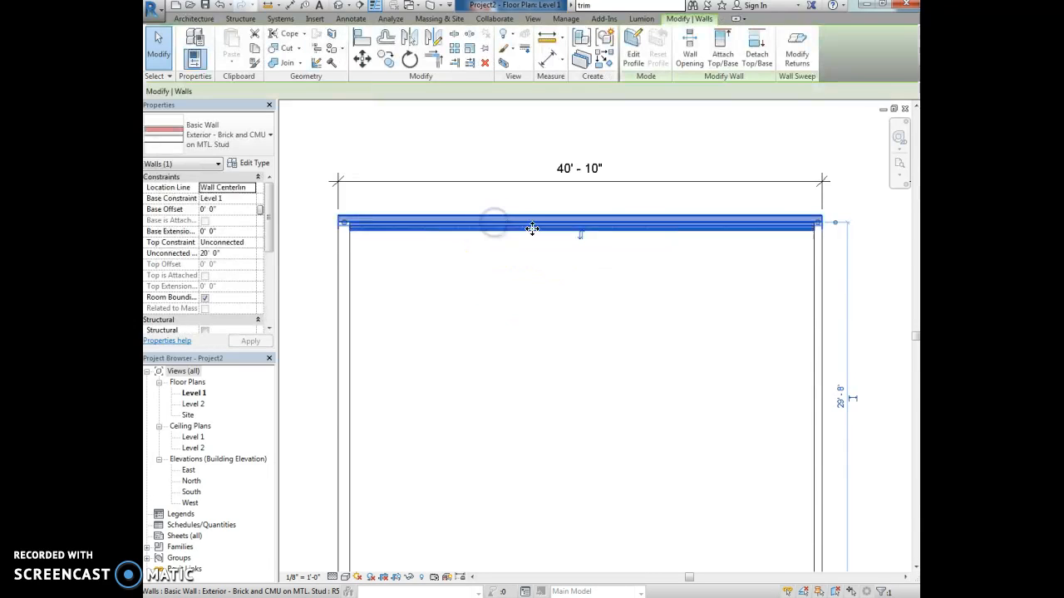
{"action": "left_click", "coordinate": [582, 241]}
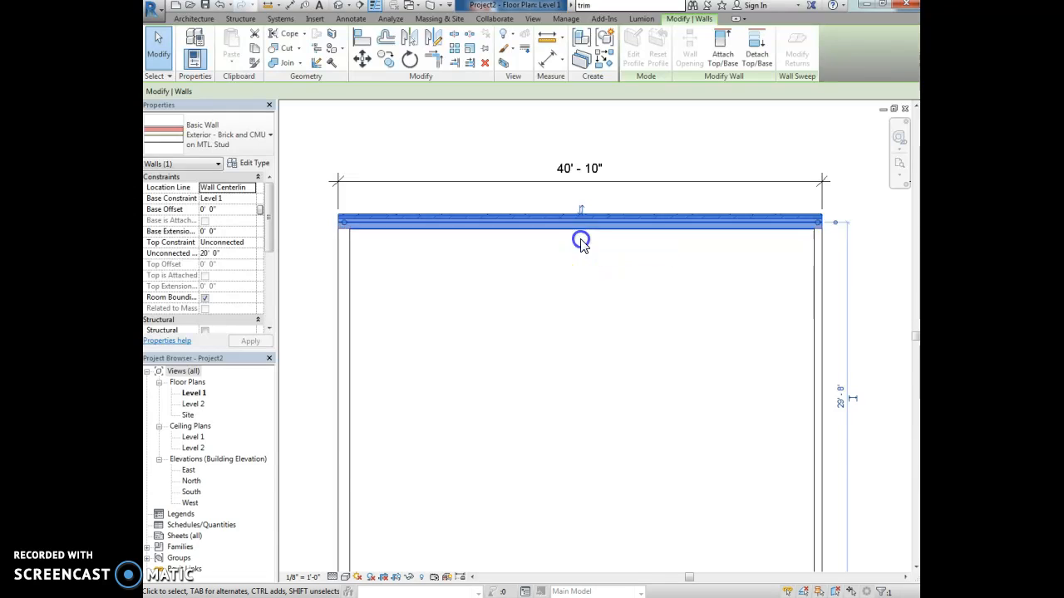
{"action": "left_click", "coordinate": [570, 287]}
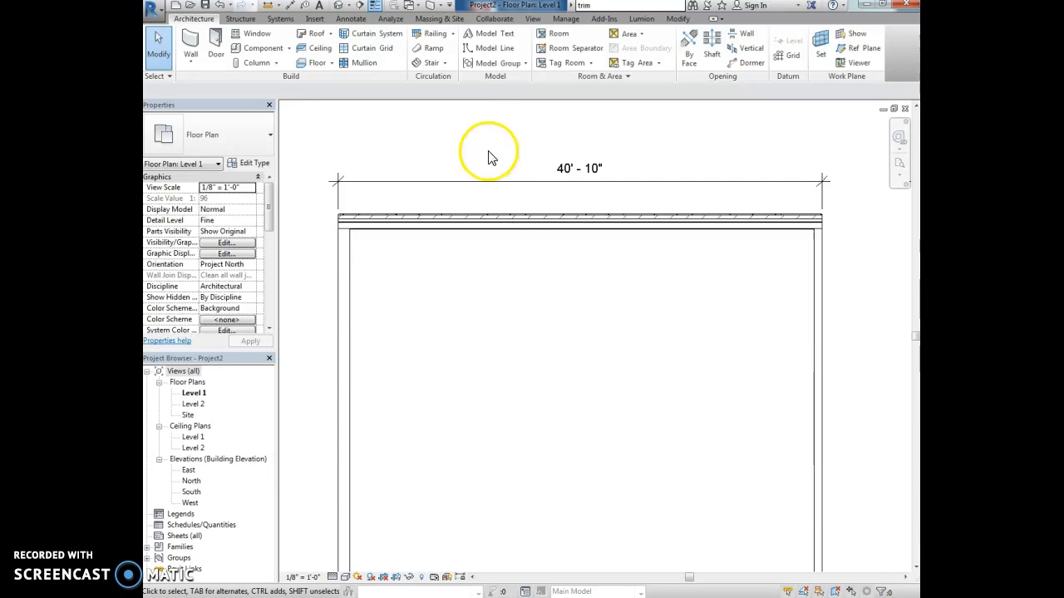
- Open the default 3D view and orbit to the back to inspect the brick and CMU wall's exterior face
{"action": "left_click", "coordinate": [339, 6]}
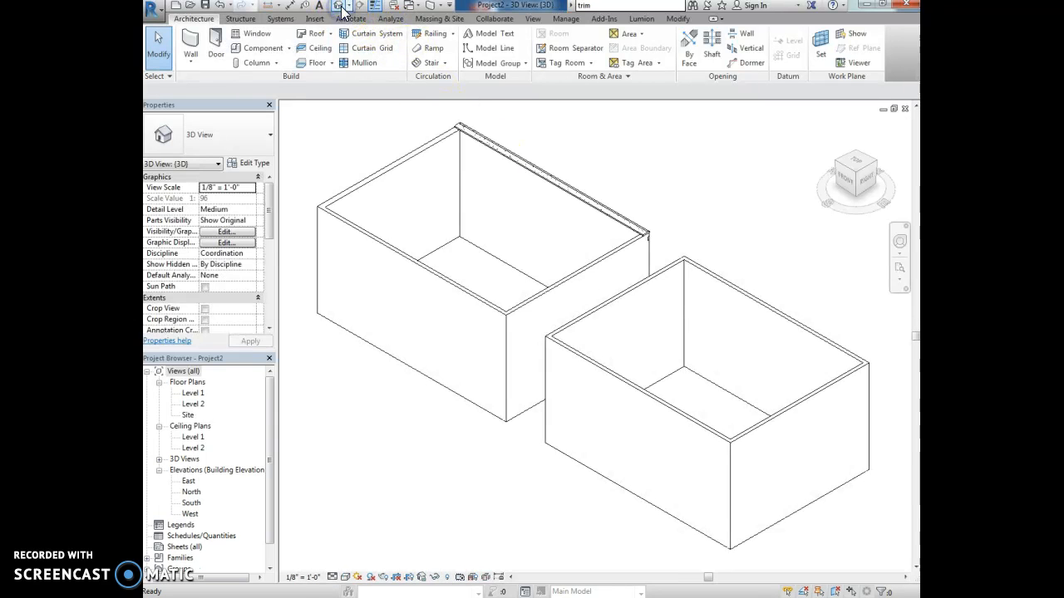
{"action": "left_click_drag", "start_coordinate": [865, 193], "coordinate": [716, 187]}
{"action": "scroll", "coordinate": [766, 415], "scroll_direction": "down", "scroll_amount": 1}
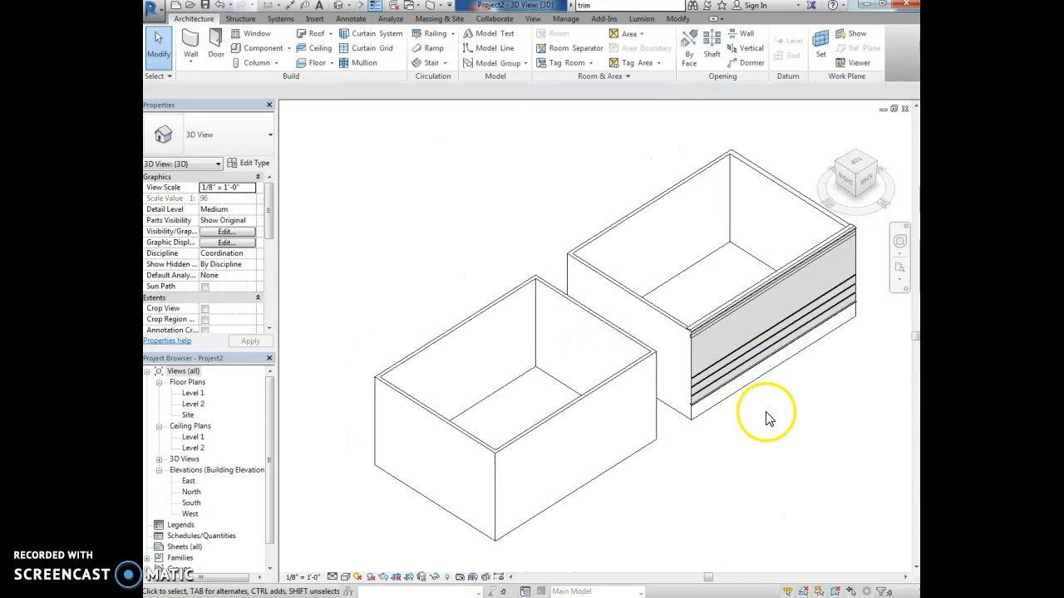
{"action": "middle_click_drag", "start_coordinate": [811, 408], "coordinate": [657, 388]}
{"action": "left_click", "coordinate": [630, 303]}
{"action": "scroll", "coordinate": [619, 328], "scroll_direction": "up", "scroll_amount": 1}
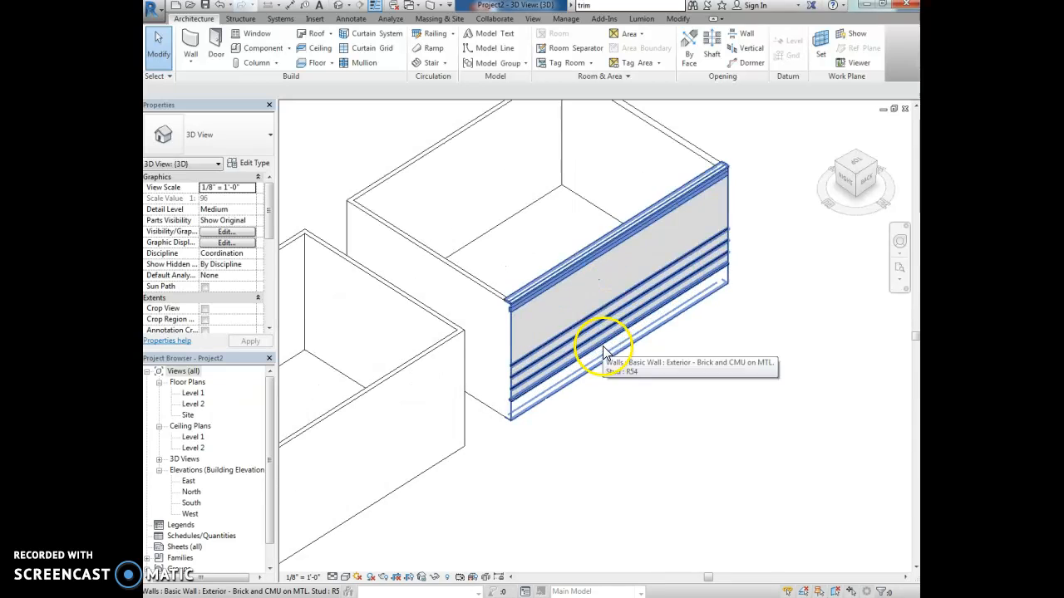
{"action": "key", "text": "Escape"}
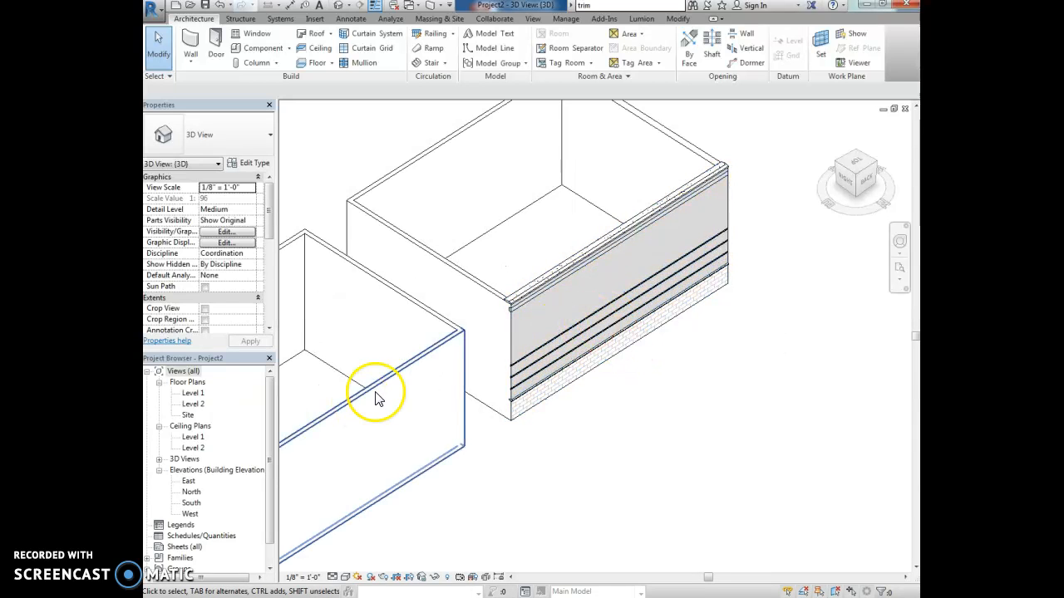
- Flip the upper brick wall inward in the Level 1 plan and inspect its reversed finish in the 3D view
{"action": "double_click", "coordinate": [193, 393]}
{"action": "scroll", "coordinate": [548, 237], "scroll_direction": "up", "scroll_amount": 1}
{"action": "left_click", "coordinate": [551, 220]}
{"action": "left_click", "coordinate": [593, 205]}
{"action": "left_click", "coordinate": [338, 6]}
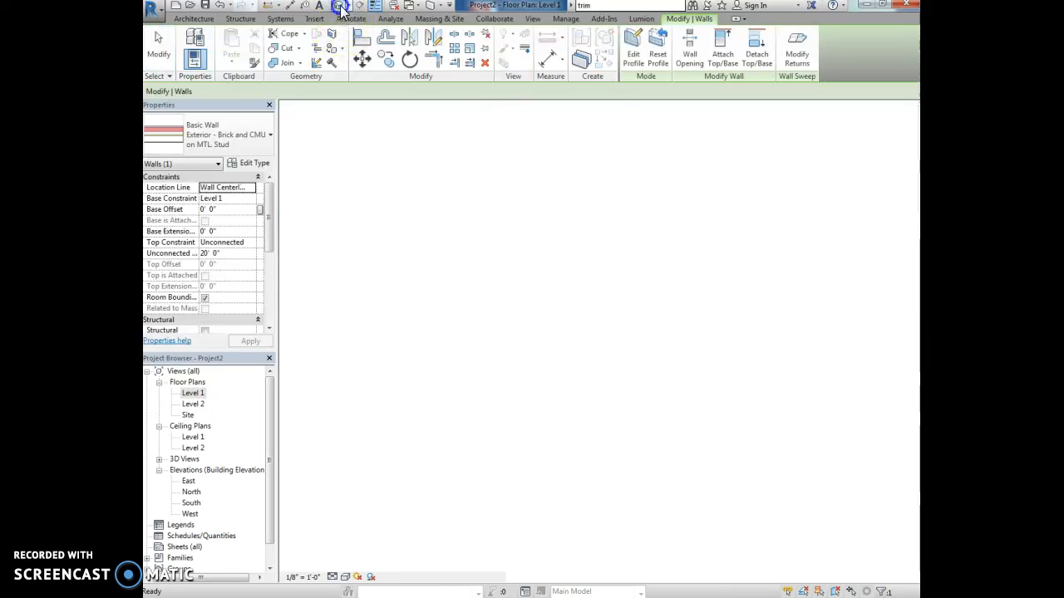
{"action": "mouse_move", "coordinate": [465, 274]}
{"action": "middle_mouse_down", "text": "shift"}
{"action": "mouse_move", "coordinate": [408, 321]}
{"action": "mouse_move", "coordinate": [313, 183]}
{"action": "mouse_move", "coordinate": [357, 159]}
{"action": "middle_mouse_up", "text": "shift"}
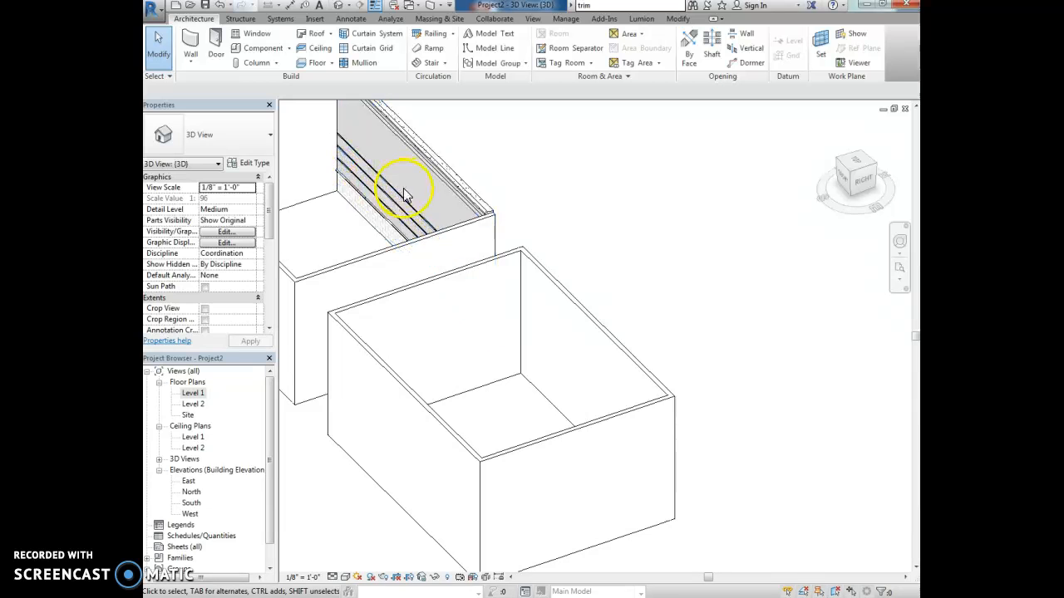
- Return to the Level 1 plan and flip the upper brick wall so its exterior faces outward
{"action": "double_click", "coordinate": [193, 392]}
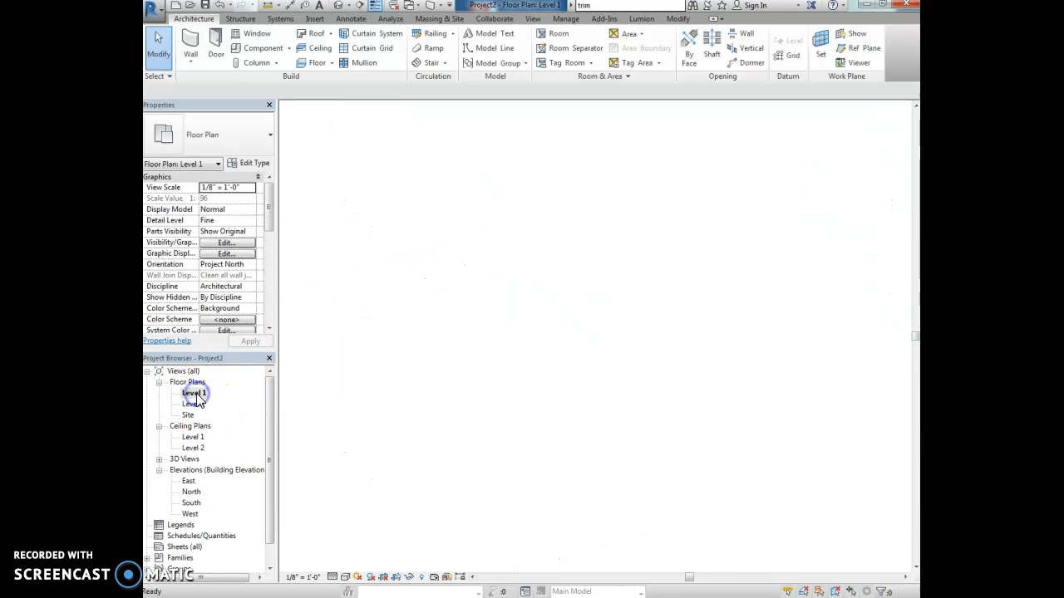
{"action": "left_click", "coordinate": [561, 223]}
{"action": "left_click", "coordinate": [587, 235]}
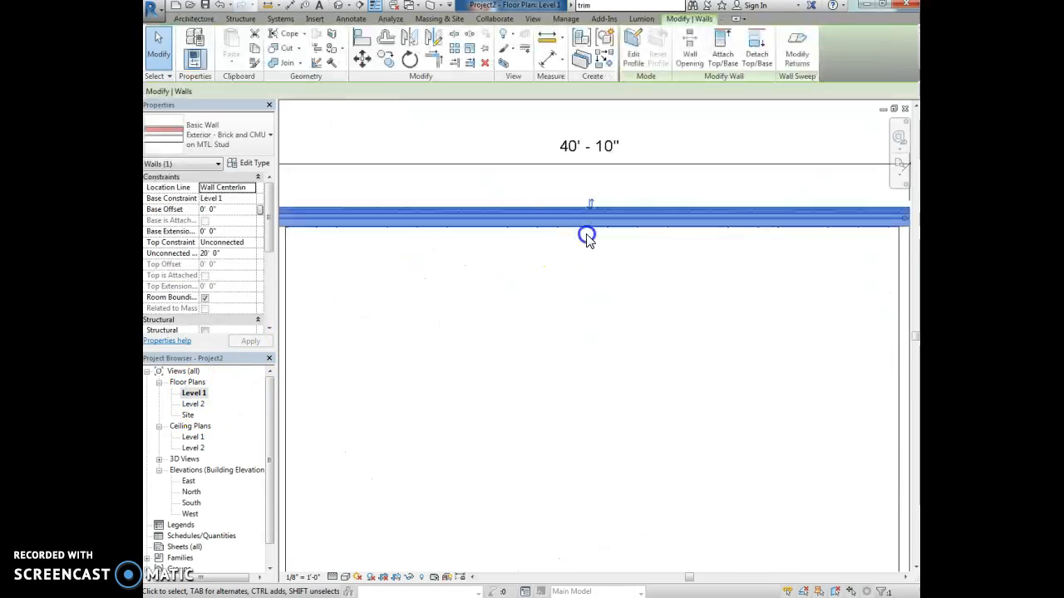
{"action": "left_click", "coordinate": [563, 283]}
- Review the type properties of the upper brick and CMU wall in the Level 1 plan without changing them
{"action": "scroll", "coordinate": [497, 221], "scroll_direction": "down", "scroll_amount": 1}
{"action": "scroll", "coordinate": [497, 221], "scroll_direction": "down", "scroll_amount": 5}
{"action": "scroll", "coordinate": [513, 268], "scroll_direction": "up", "scroll_amount": 1}
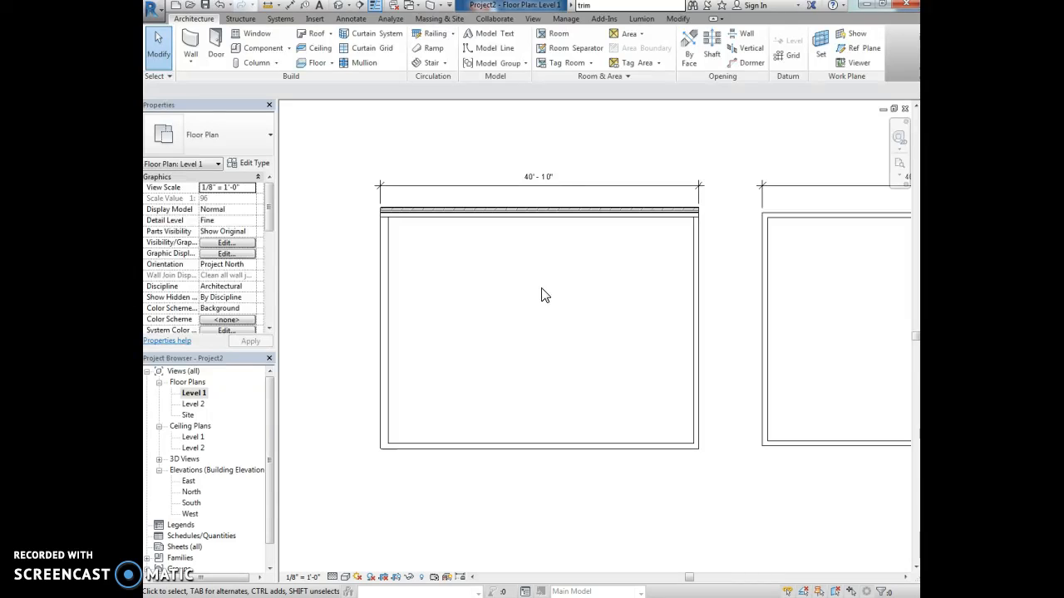
{"action": "left_click", "coordinate": [445, 210]}
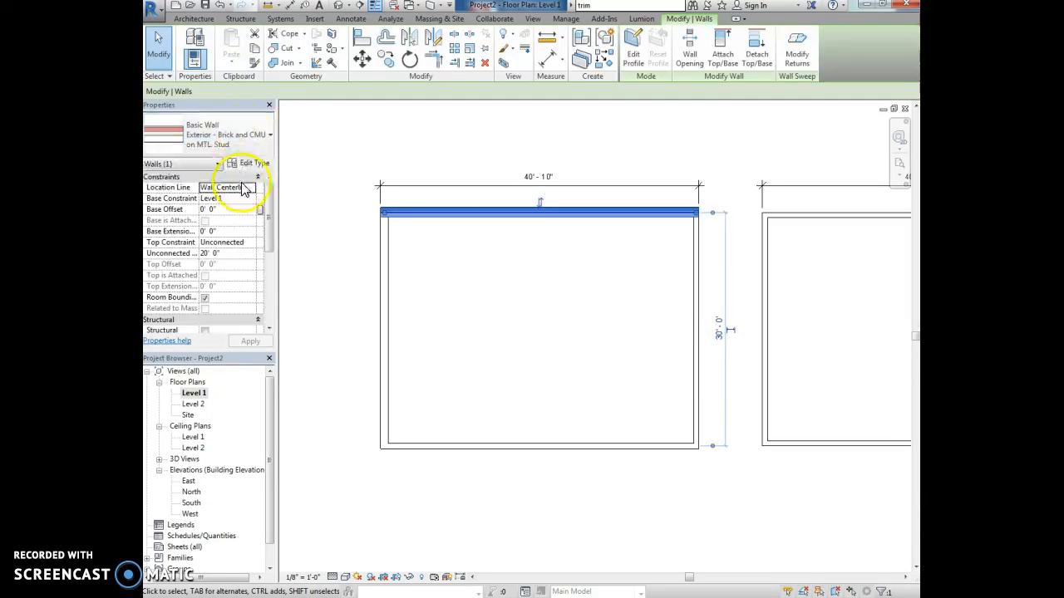
{"action": "left_click", "coordinate": [254, 167]}
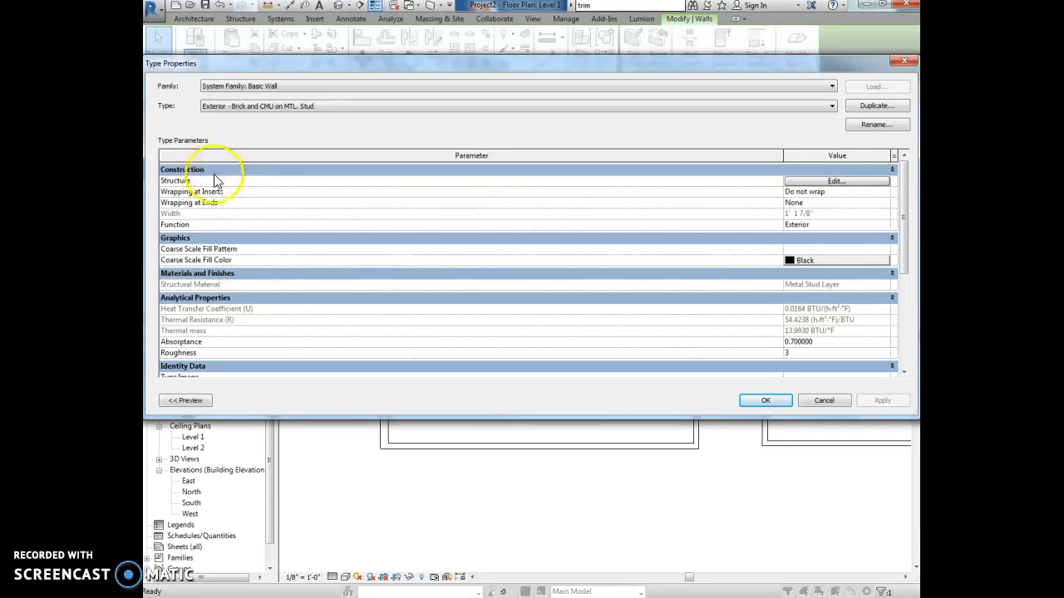
{"action": "left_click", "coordinate": [824, 401]}
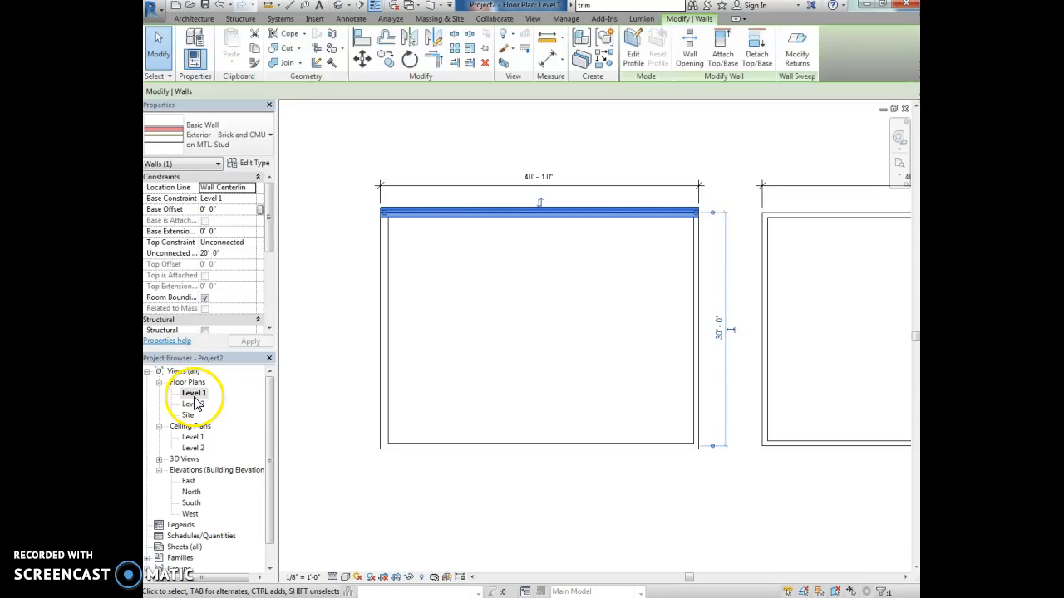
- Open the North elevation and inspect the Level 2 datum line beside the brick wall
{"action": "double_click", "coordinate": [192, 493]}
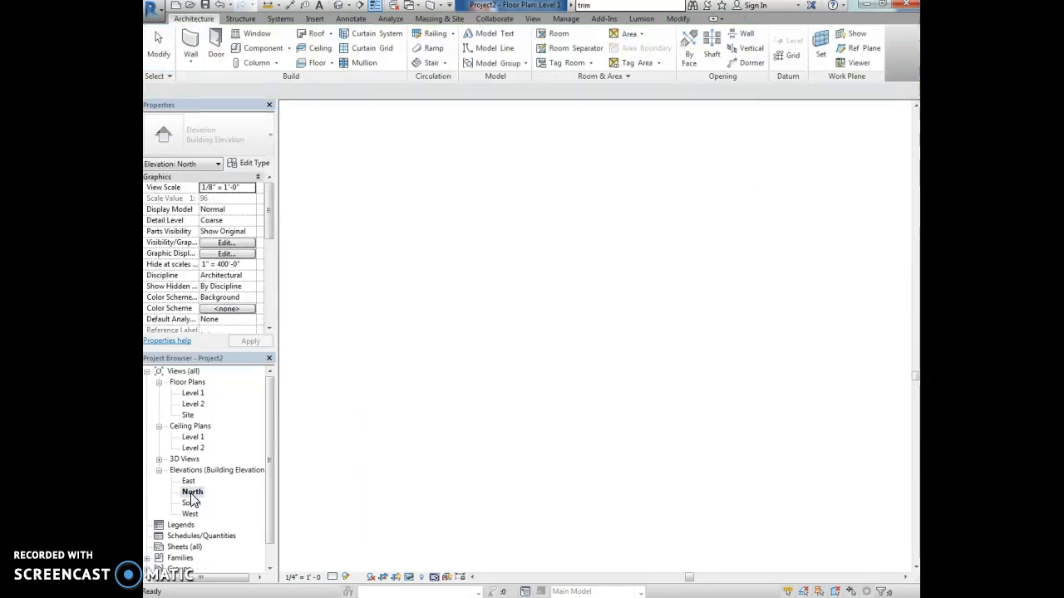
{"action": "left_click", "coordinate": [734, 457]}
{"action": "scroll", "coordinate": [756, 423], "scroll_direction": "up", "scroll_amount": 5}
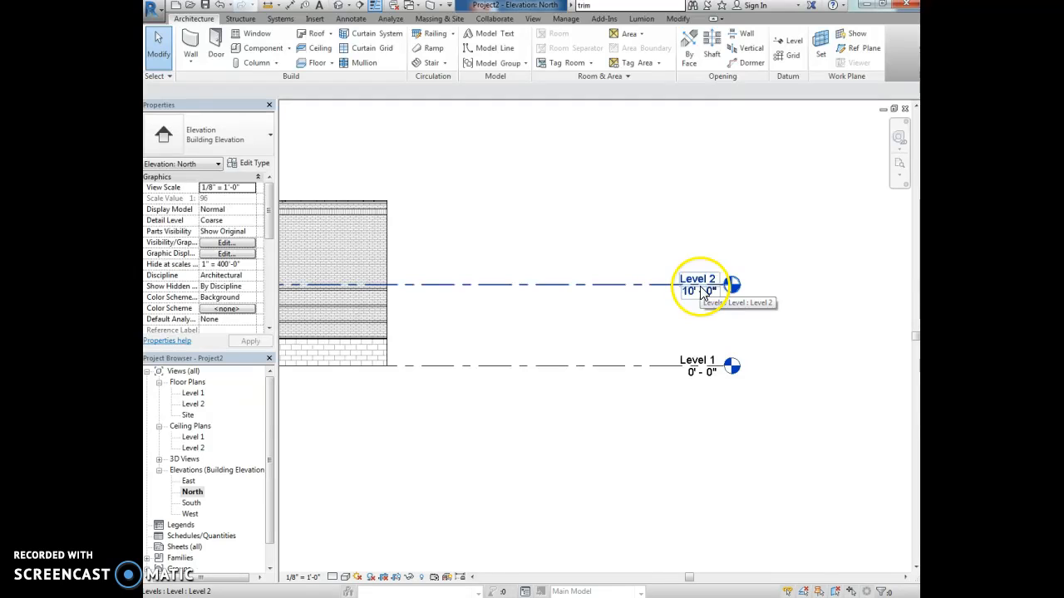
{"action": "left_click", "coordinate": [606, 291]}
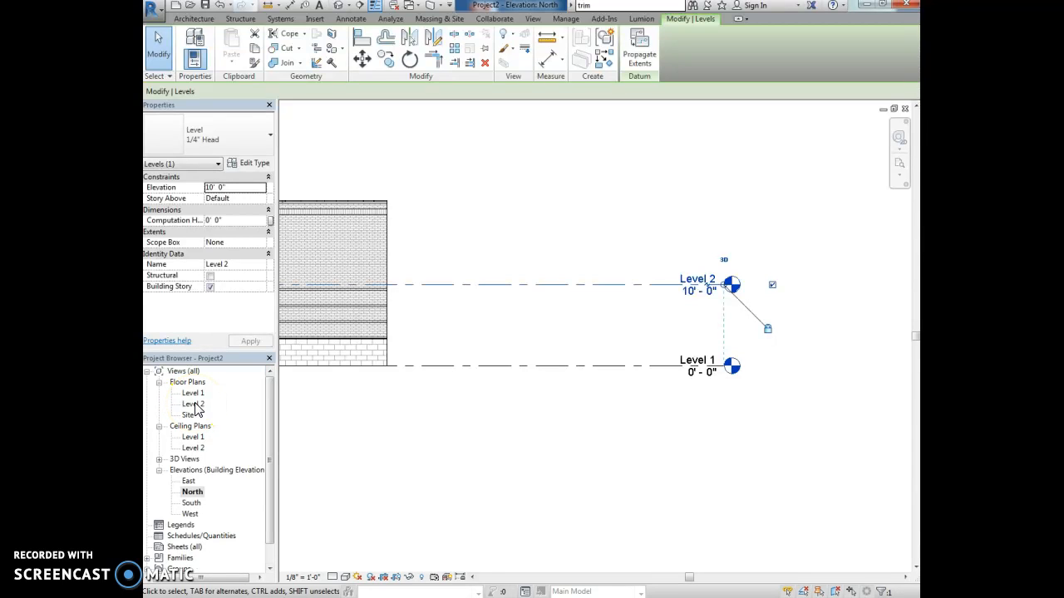
{"action": "left_click", "coordinate": [532, 416]}
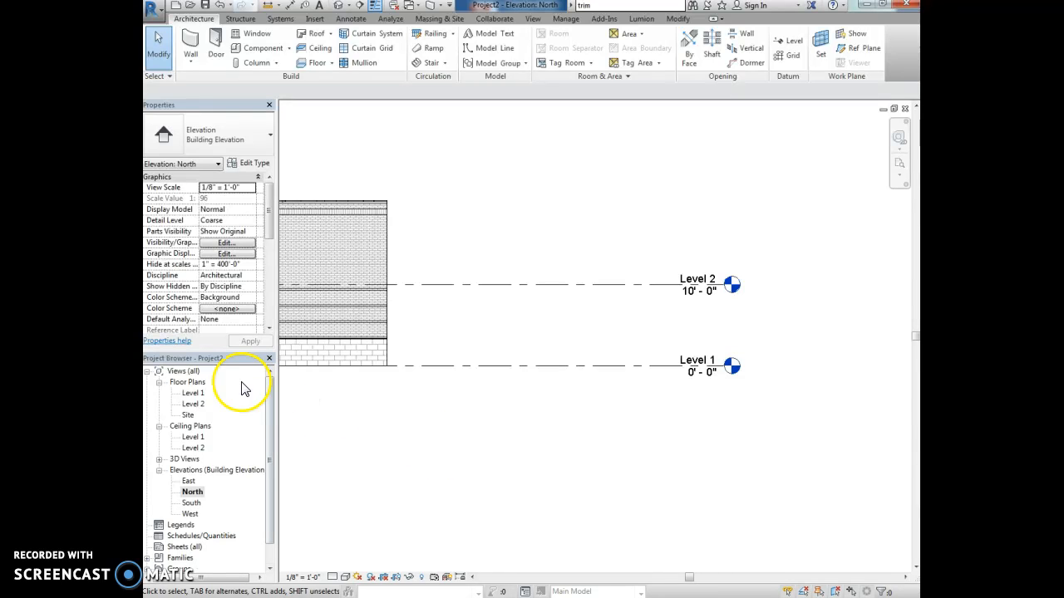
- View the Level 1, Level 2 and Site floor plans, followed by the Level 1 ceiling plan
{"action": "double_click", "coordinate": [193, 393]}
{"action": "double_click", "coordinate": [194, 404]}
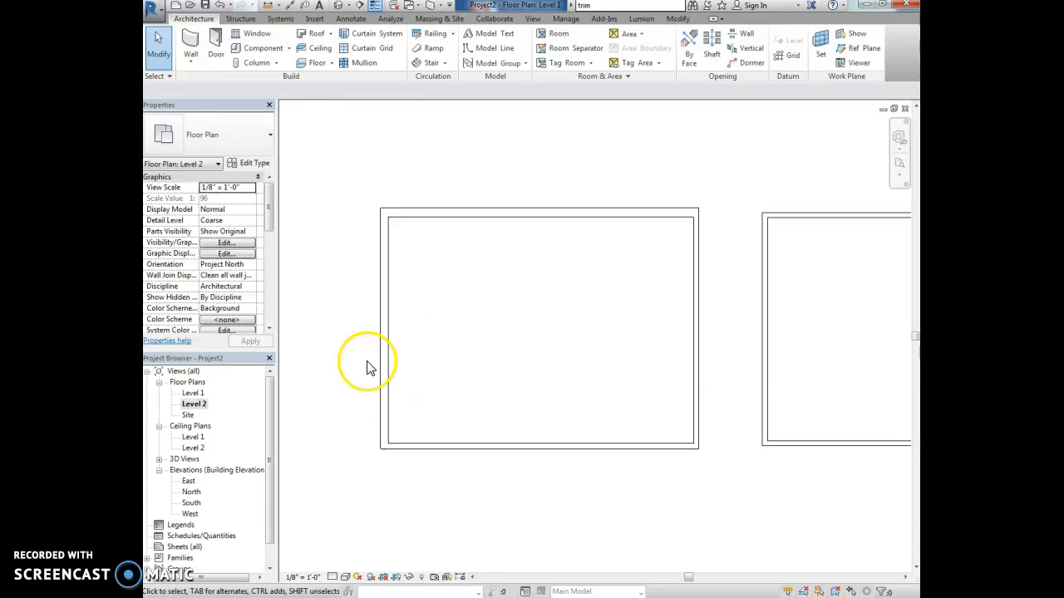
{"action": "double_click", "coordinate": [188, 415]}
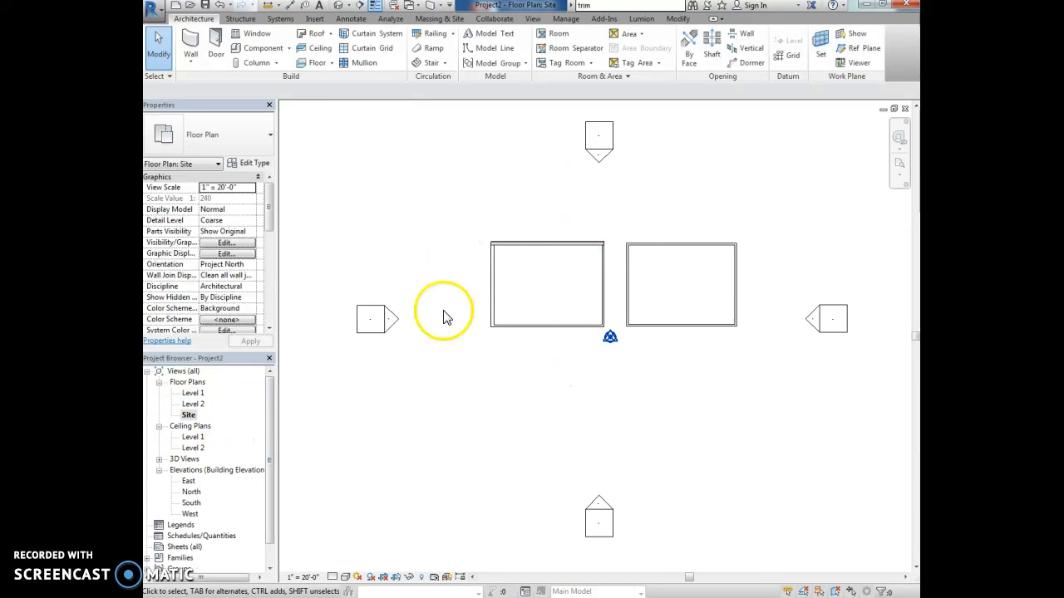
{"action": "double_click", "coordinate": [196, 437]}
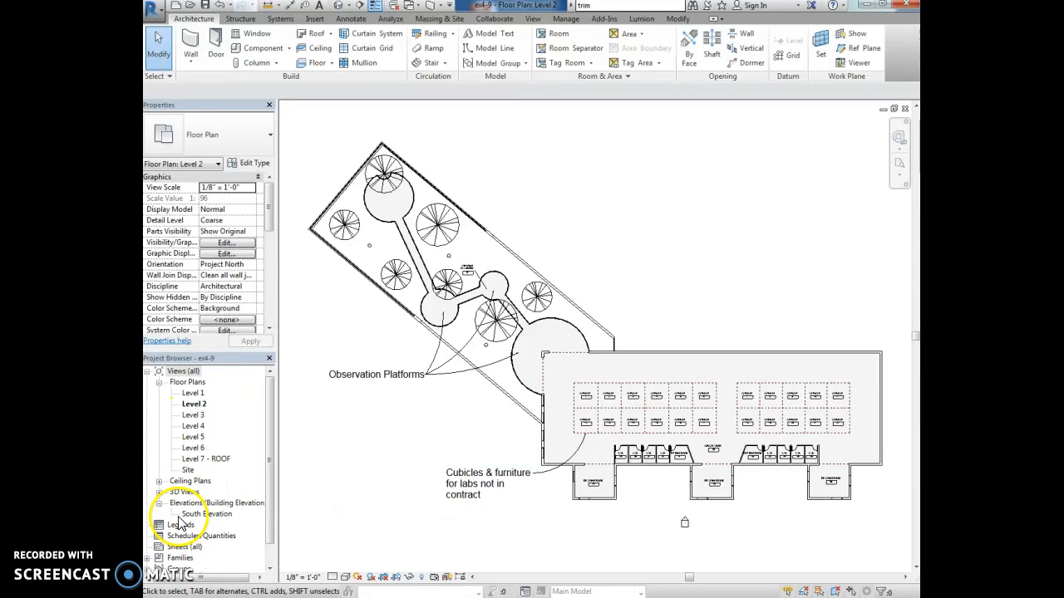
- Expand the ceiling plans in the ex4-9 project and view the Level 1 and Level 2 ceiling plans
{"action": "left_click", "coordinate": [158, 481]}
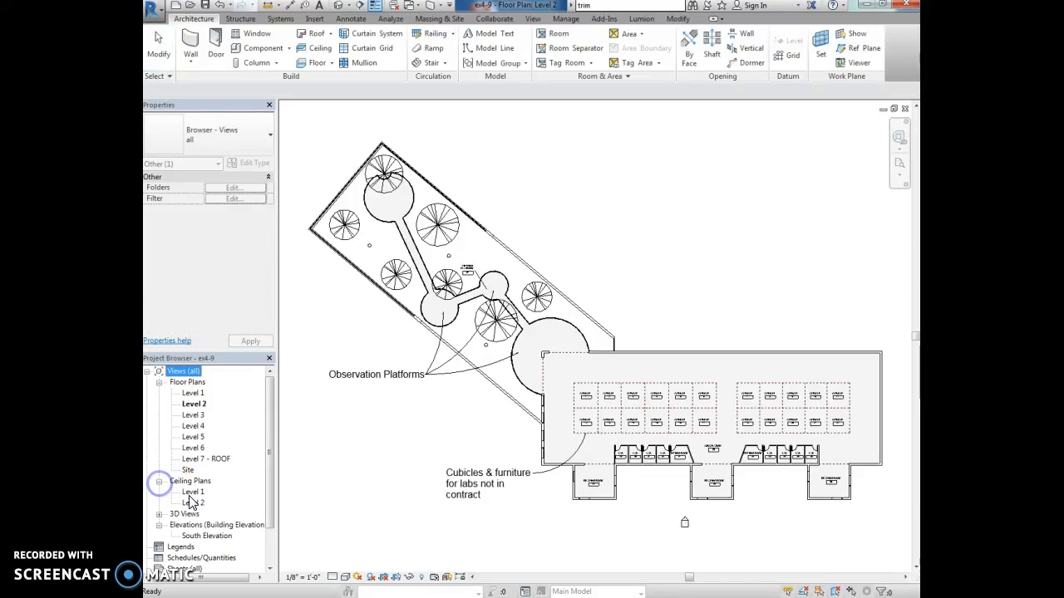
{"action": "double_click", "coordinate": [193, 492]}
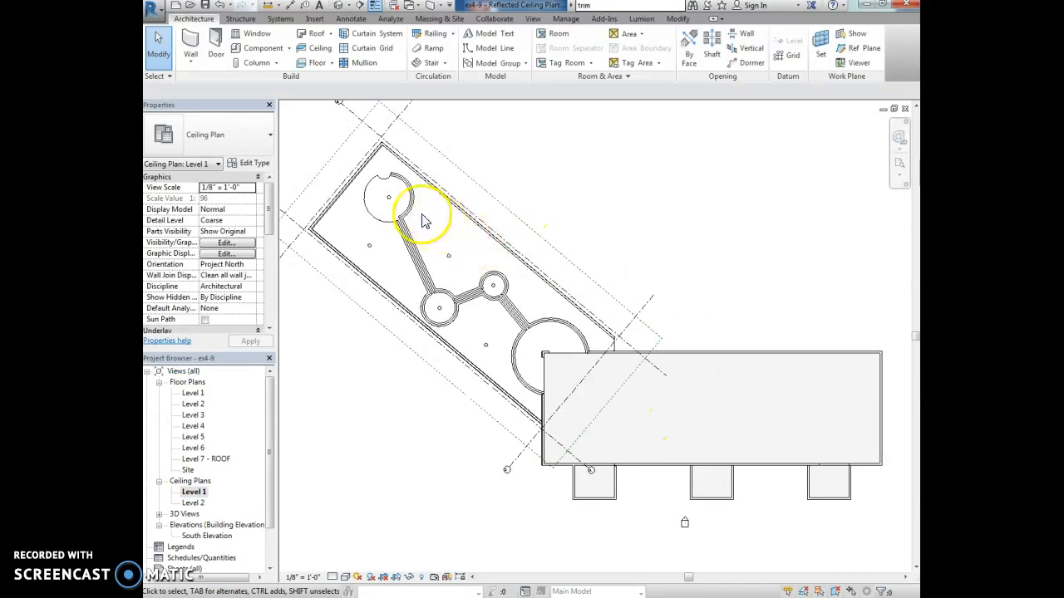
{"action": "double_click", "coordinate": [193, 503]}
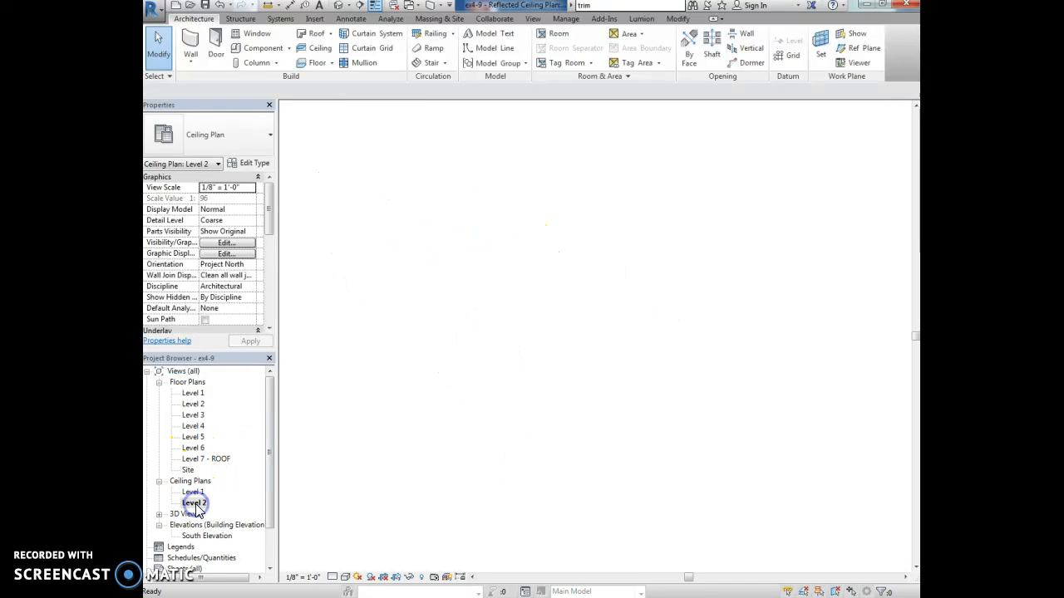
- View the ex4-9 building in the default {3D} view and in the South Elevation
{"action": "left_click", "coordinate": [159, 515]}
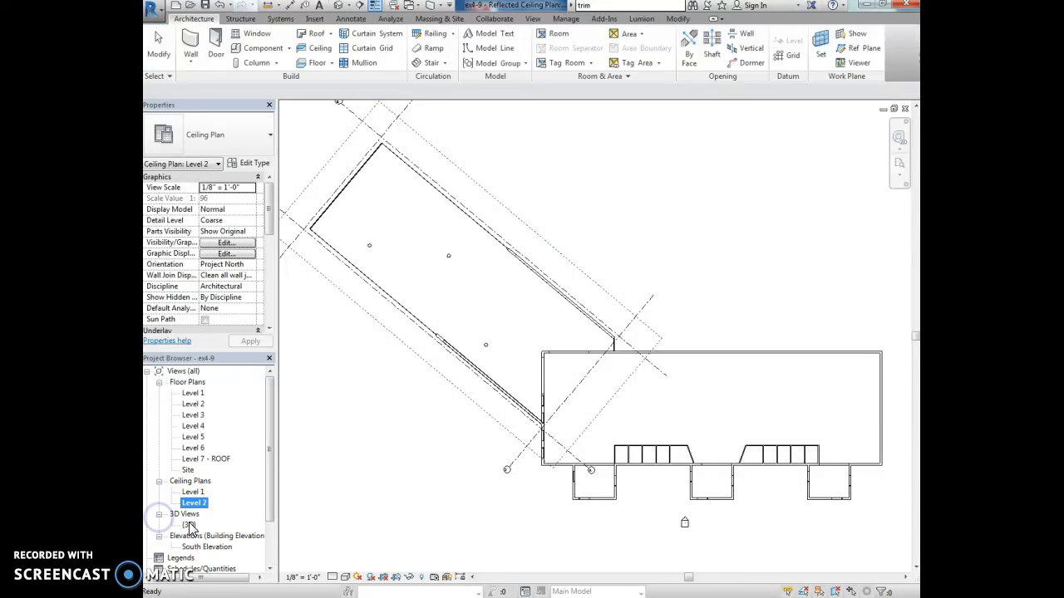
{"action": "double_click", "coordinate": [189, 525]}
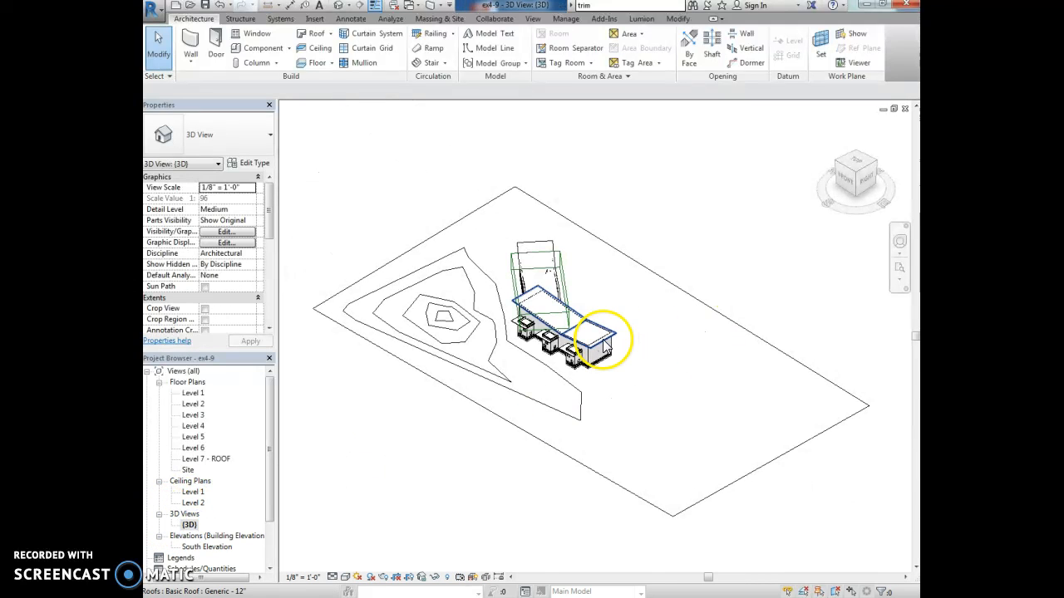
{"action": "scroll", "coordinate": [605, 349], "scroll_direction": "up", "scroll_amount": 4}
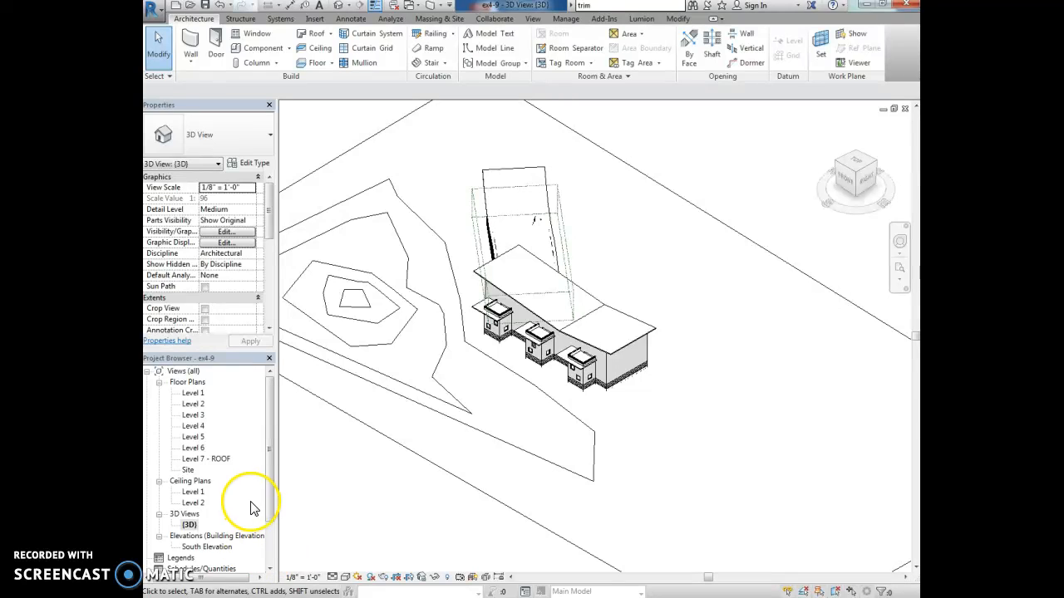
{"action": "left_click_drag", "start_coordinate": [268, 480], "coordinate": [272, 544]}
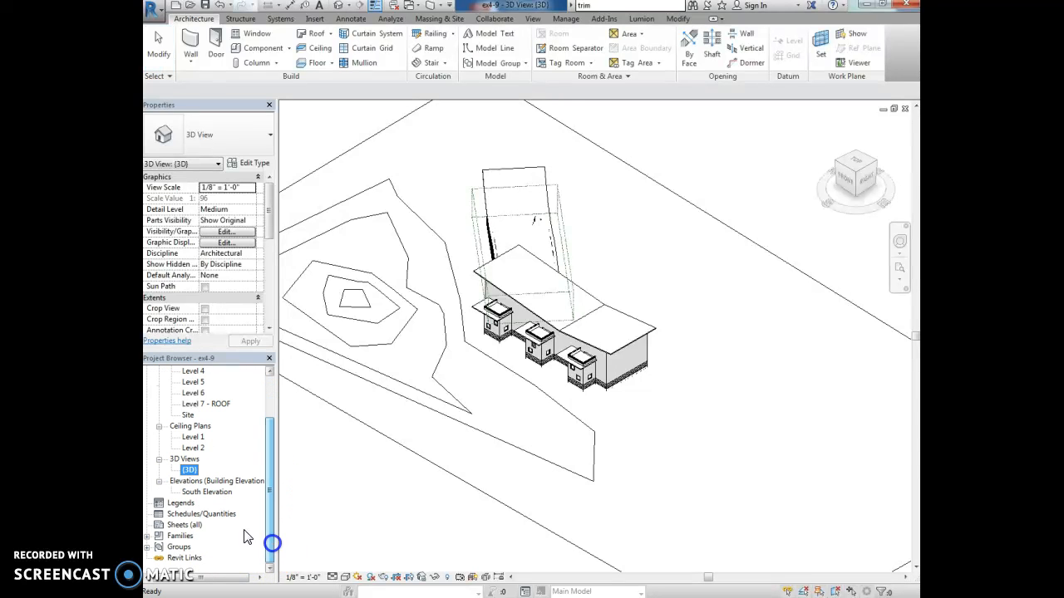
{"action": "double_click", "coordinate": [194, 493]}
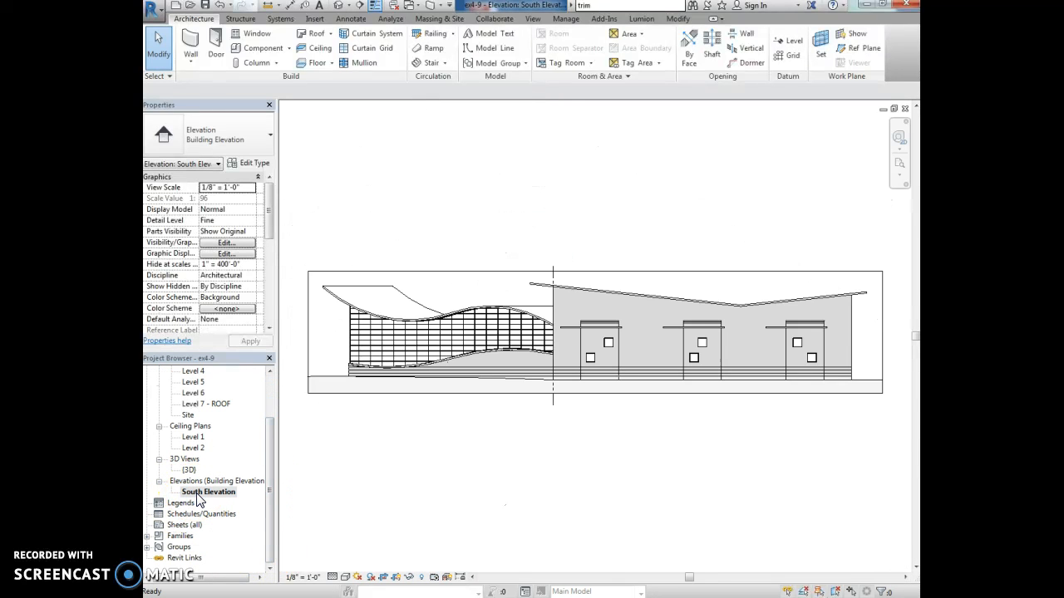
- Browse the ex4-9 project's Families and Groups branches, collapse them, and check the options for Sheets (all)
{"action": "left_click", "coordinate": [148, 537]}
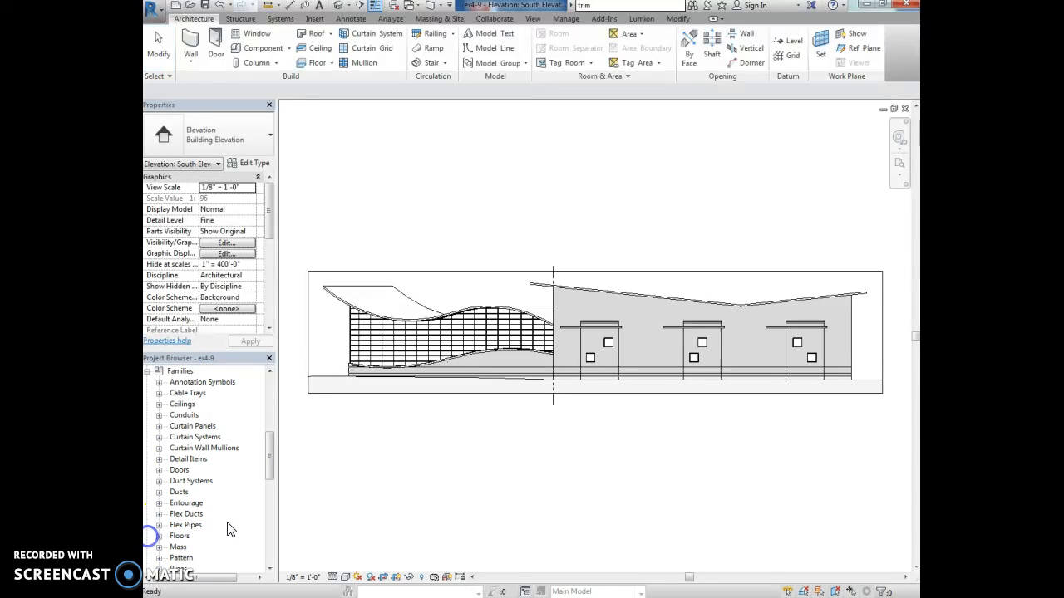
{"action": "left_click", "coordinate": [159, 382]}
{"action": "left_click", "coordinate": [158, 373]}
{"action": "scroll", "coordinate": [198, 509], "scroll_direction": "down", "scroll_amount": 7}
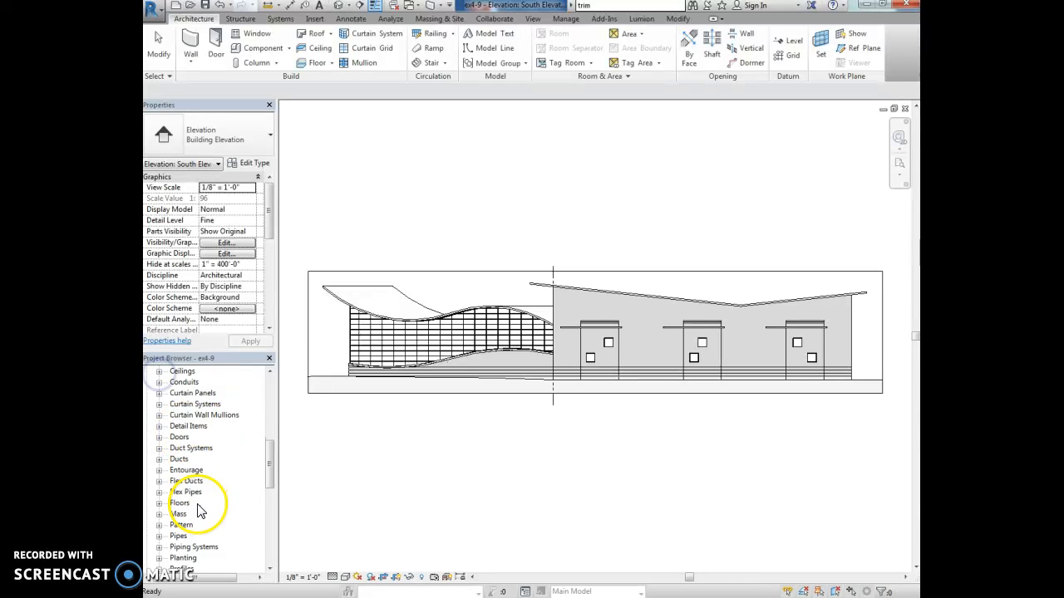
{"action": "scroll", "coordinate": [208, 511], "scroll_direction": "down", "scroll_amount": 1}
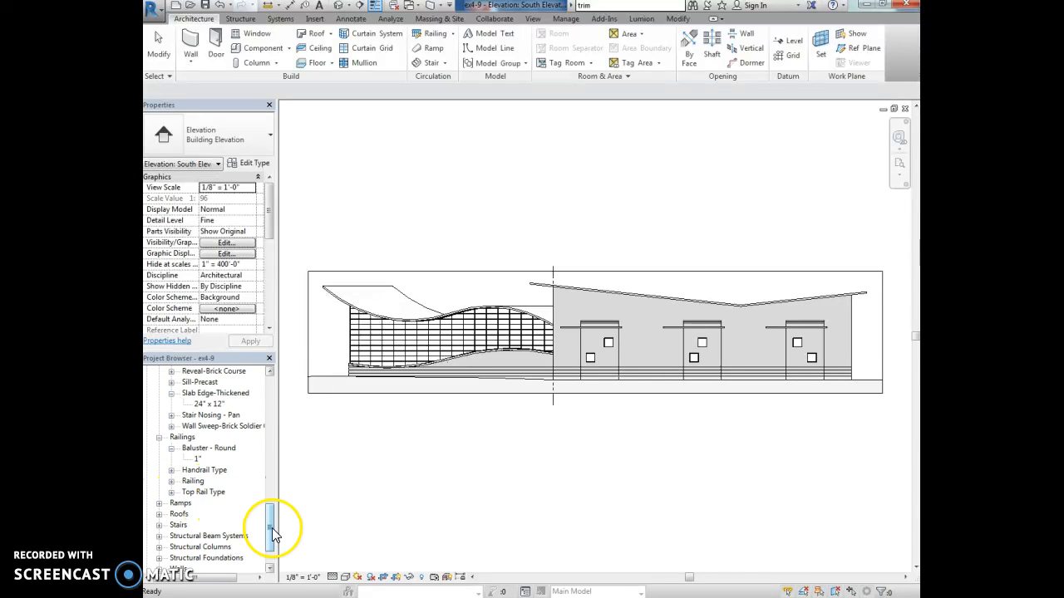
{"action": "left_click_drag", "start_coordinate": [271, 525], "coordinate": [270, 410]}
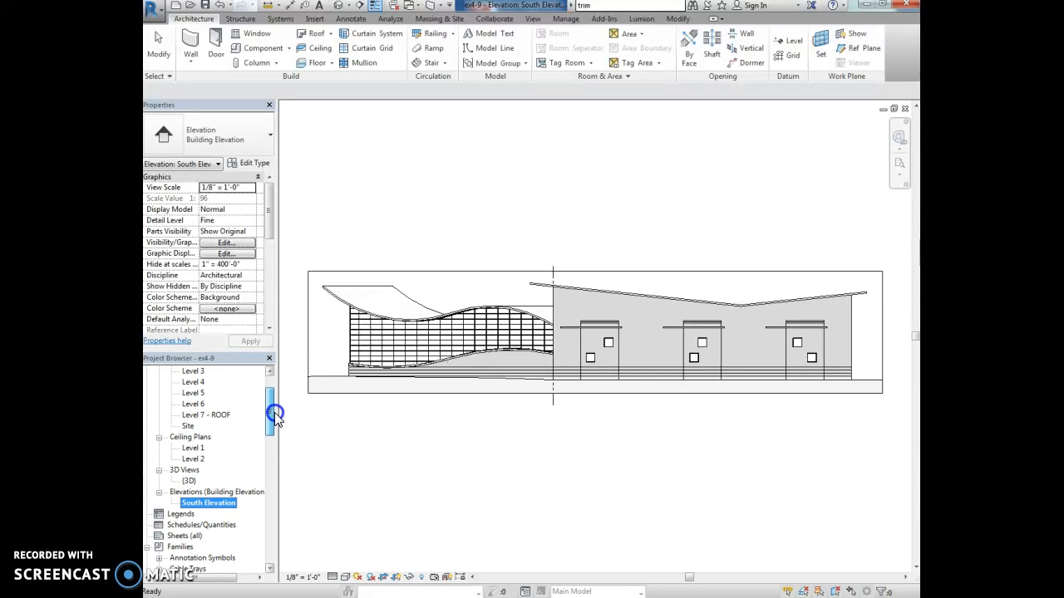
{"action": "left_click", "coordinate": [149, 549]}
{"action": "left_click", "coordinate": [147, 547]}
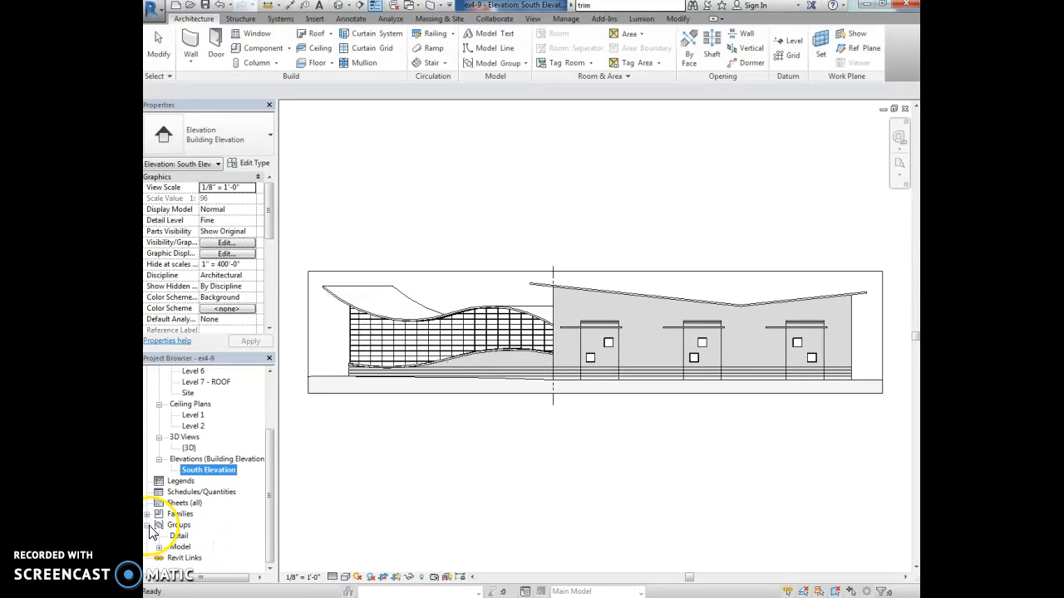
{"action": "left_click", "coordinate": [147, 525]}
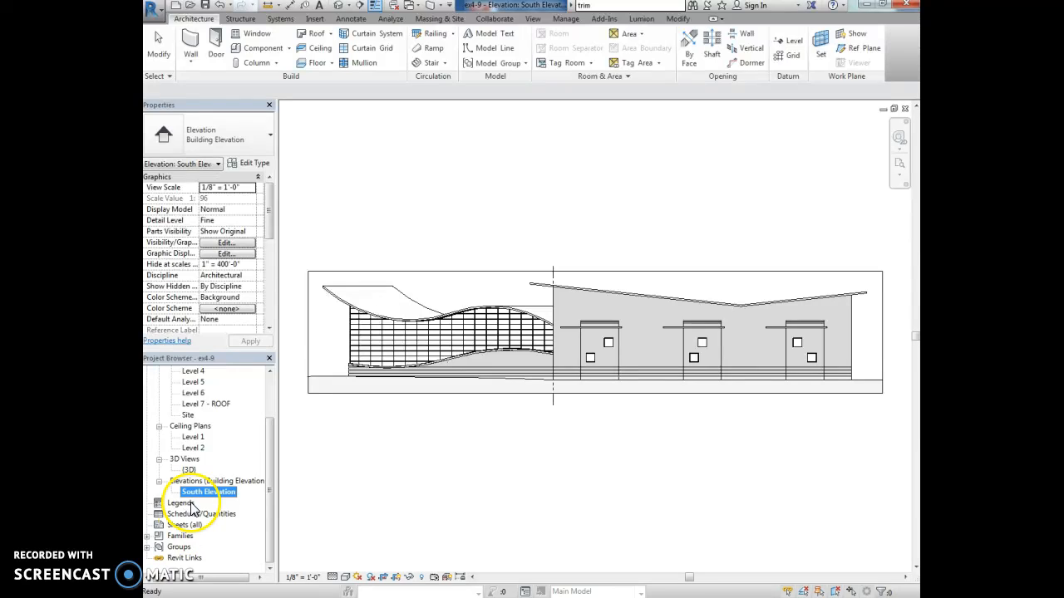
{"action": "left_click", "coordinate": [182, 528]}
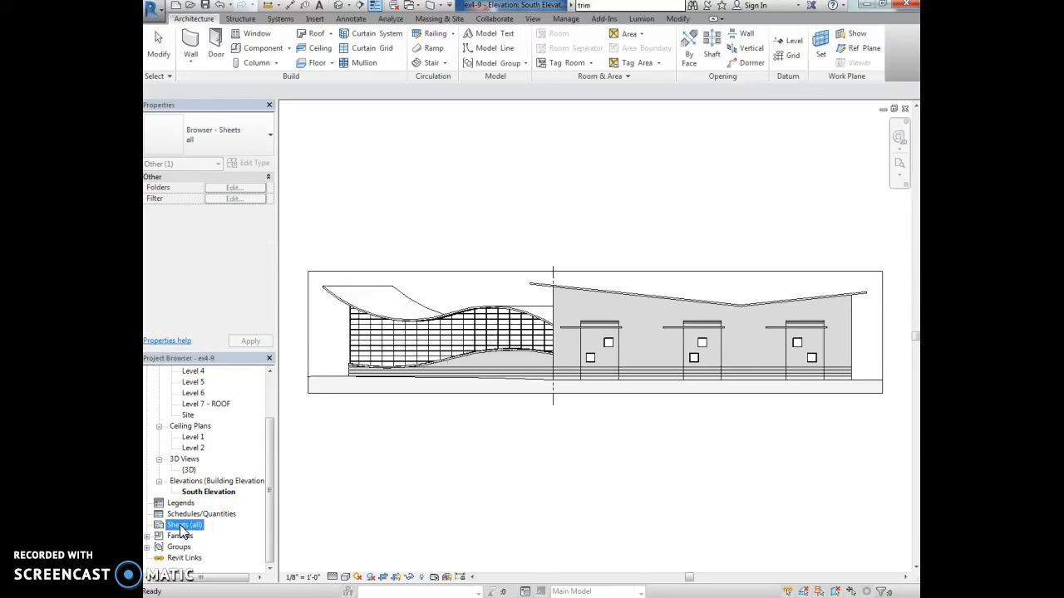
{"action": "right_click", "coordinate": [180, 529]}
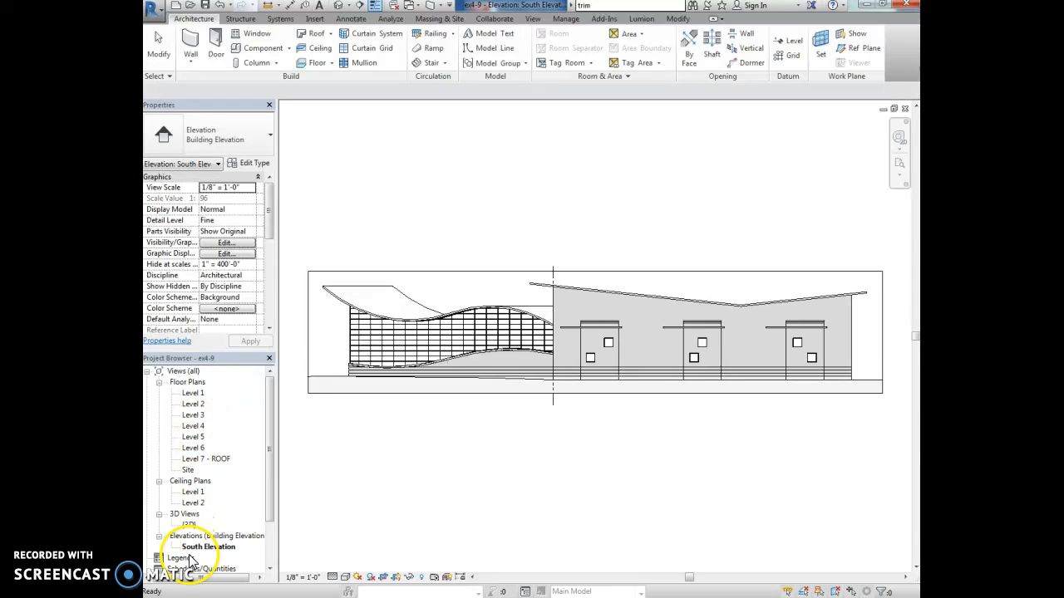
- Search the ex4-9 Project Browser for "life saf" from the Views category
{"action": "left_click", "coordinate": [179, 371]}
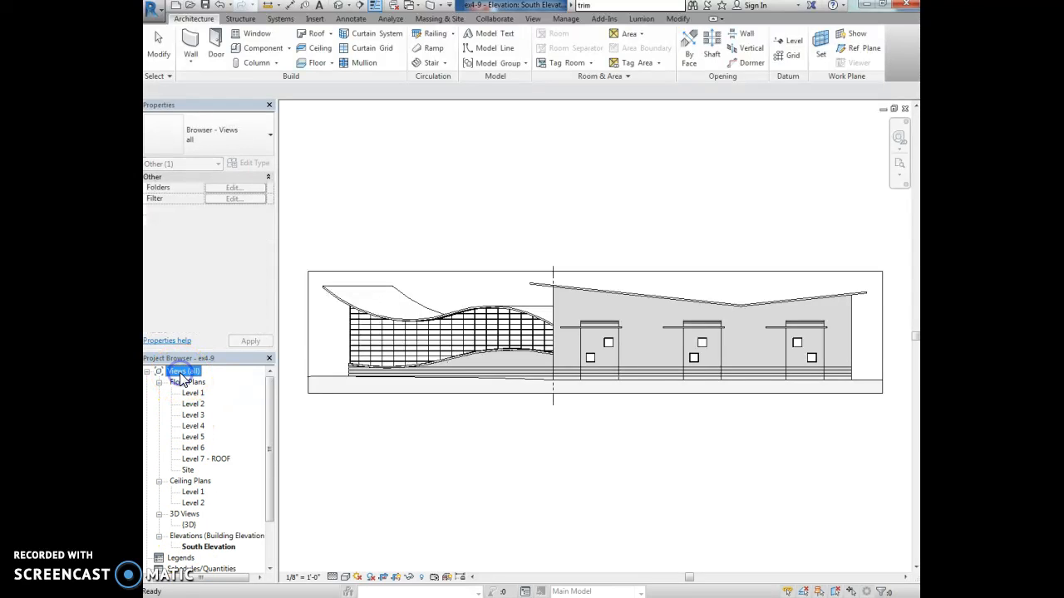
{"action": "right_click", "coordinate": [191, 373]}
{"action": "left_click", "coordinate": [212, 398]}
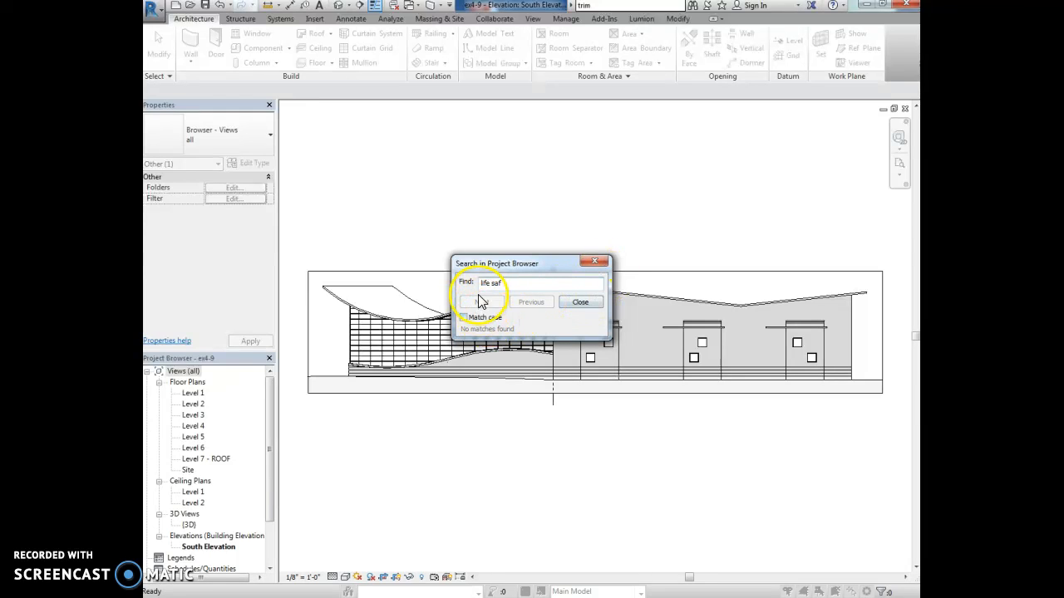
- Replace the Project Browser search term with "level 2", find the matching view, and close the search
{"action": "key", "text": "BackSpace"}
{"action": "key", "text": "BackSpace"}
{"action": "key", "text": "BackSpace"}
{"action": "key", "text": "BackSpace"}
{"action": "key", "text": "BackSpace"}
{"action": "key", "text": "BackSpace"}
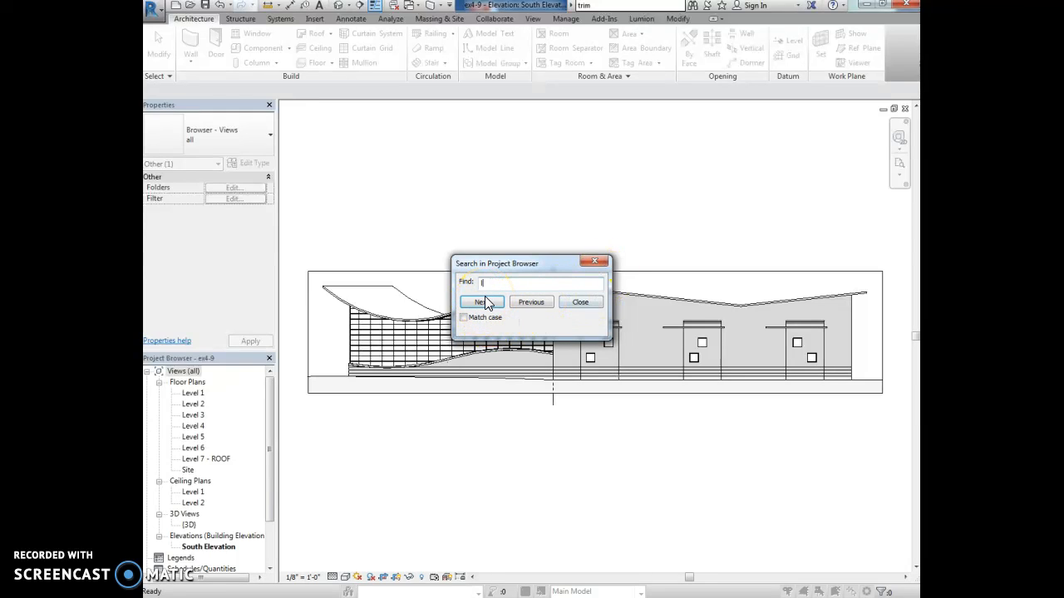
{"action": "type", "text": "no"}
{"action": "left_click", "coordinate": [477, 306]}
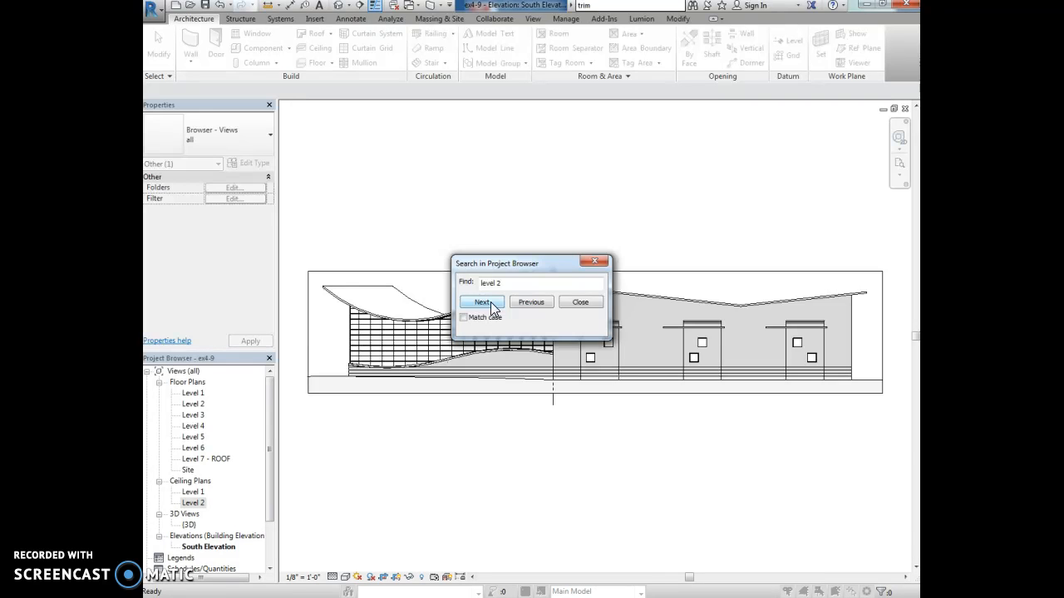
{"action": "left_click", "coordinate": [581, 304]}
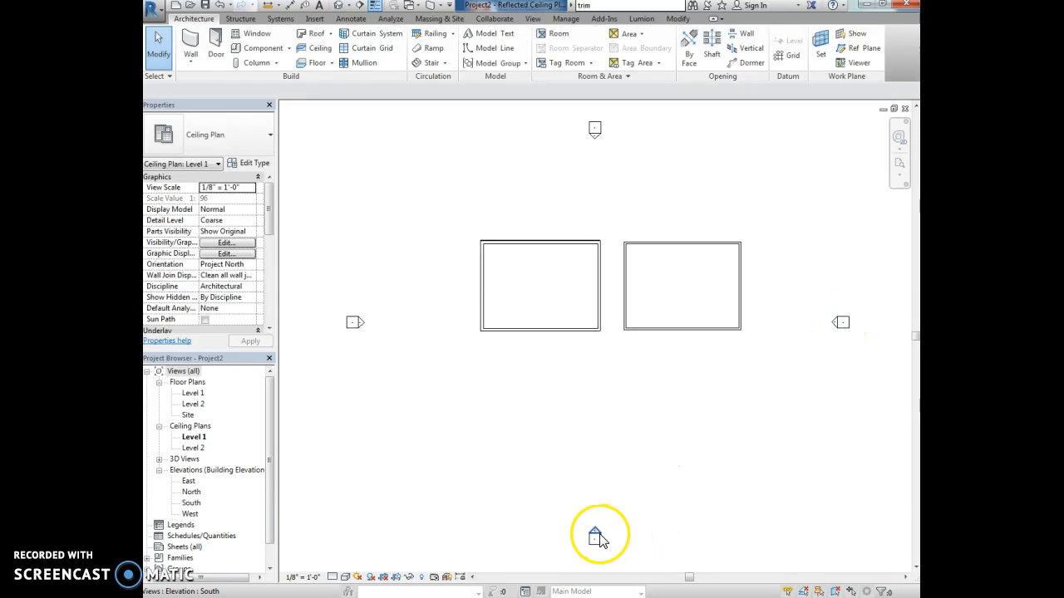
- Move the brick-walled room outside the West elevation marker in Project2's Level 1 ceiling plan, and open the North elevation
{"action": "left_click", "coordinate": [599, 139]}
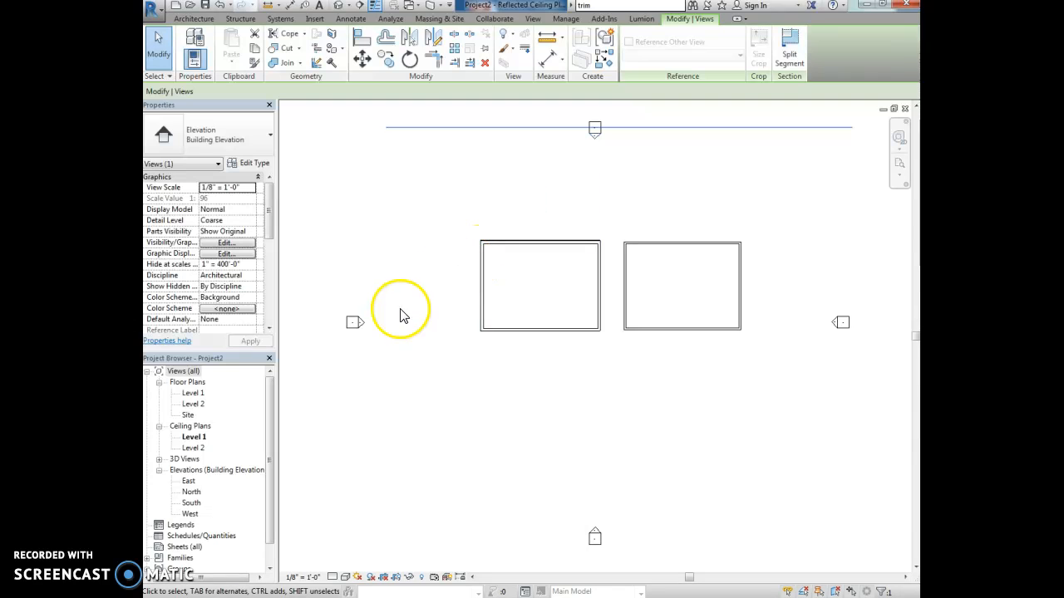
{"action": "left_click", "coordinate": [659, 384]}
{"action": "scroll", "coordinate": [773, 386], "scroll_direction": "down", "scroll_amount": 2}
{"action": "left_click_drag", "start_coordinate": [676, 367], "coordinate": [412, 304]}
{"action": "left_click", "coordinate": [501, 422]}
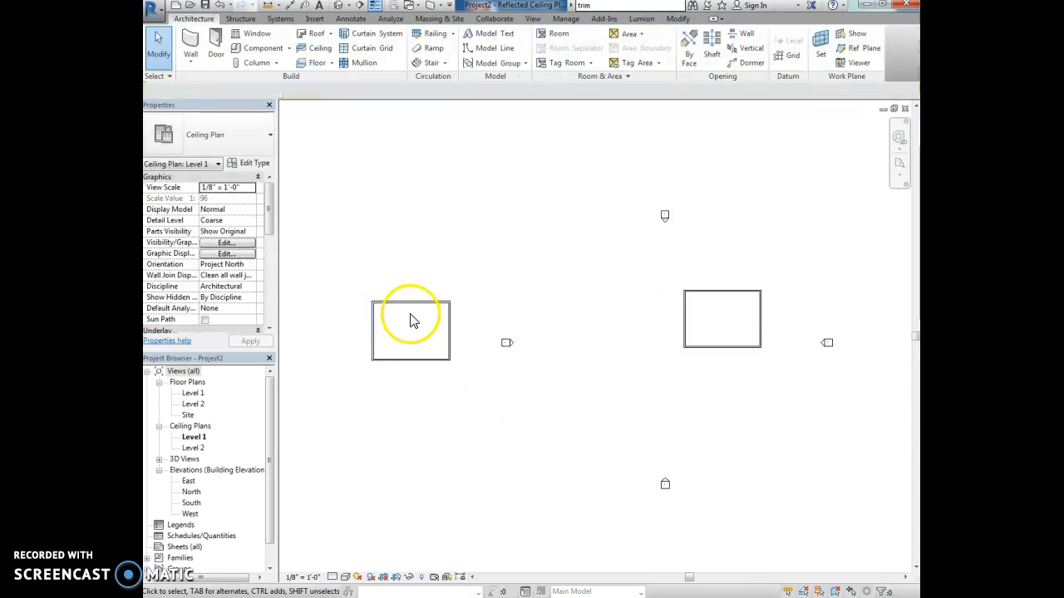
{"action": "double_click", "coordinate": [193, 493]}
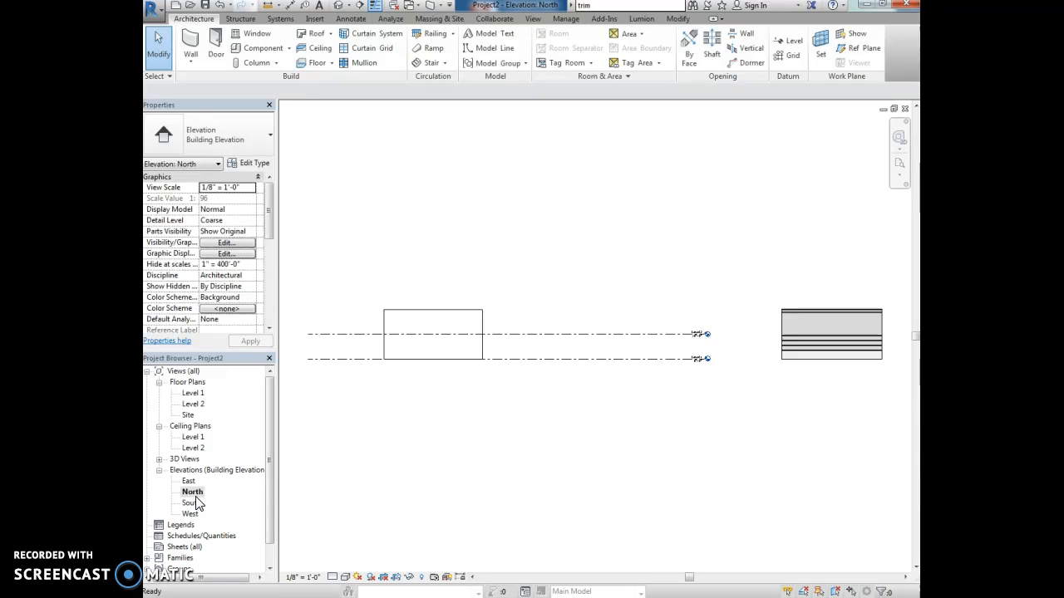
- View Project2's South, West and East elevations one after another to compare which rooms each one shows
{"action": "double_click", "coordinate": [191, 503]}
{"action": "double_click", "coordinate": [193, 514]}
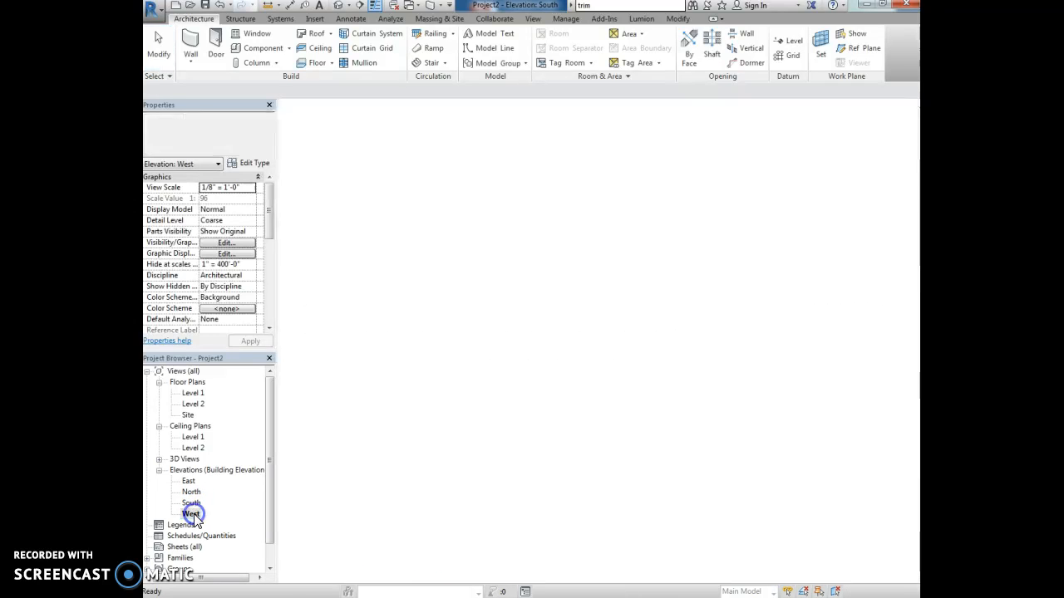
{"action": "scroll", "coordinate": [708, 427], "scroll_direction": "down", "scroll_amount": 4}
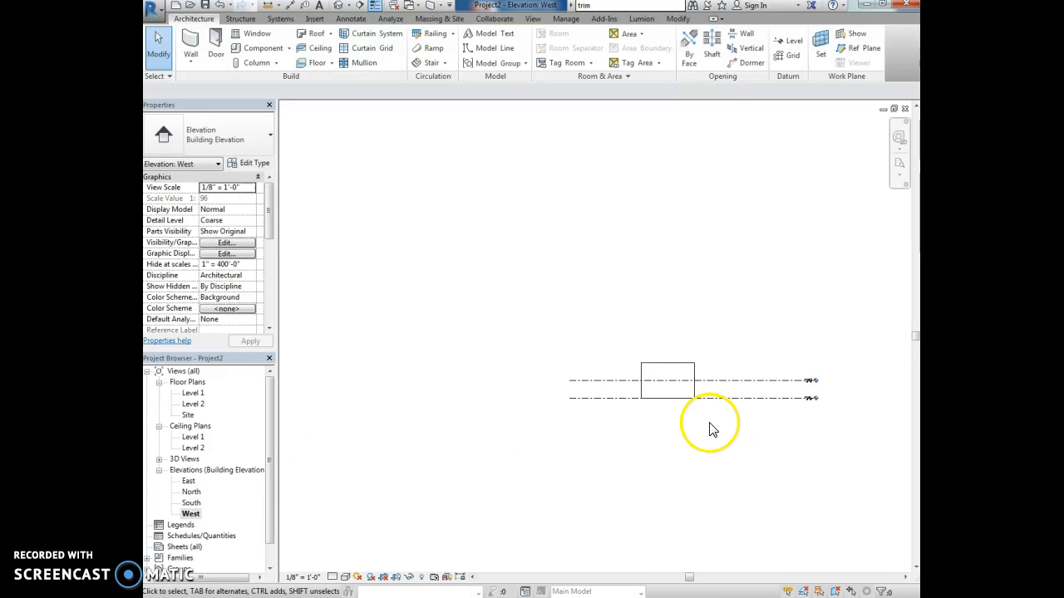
{"action": "double_click", "coordinate": [189, 481]}
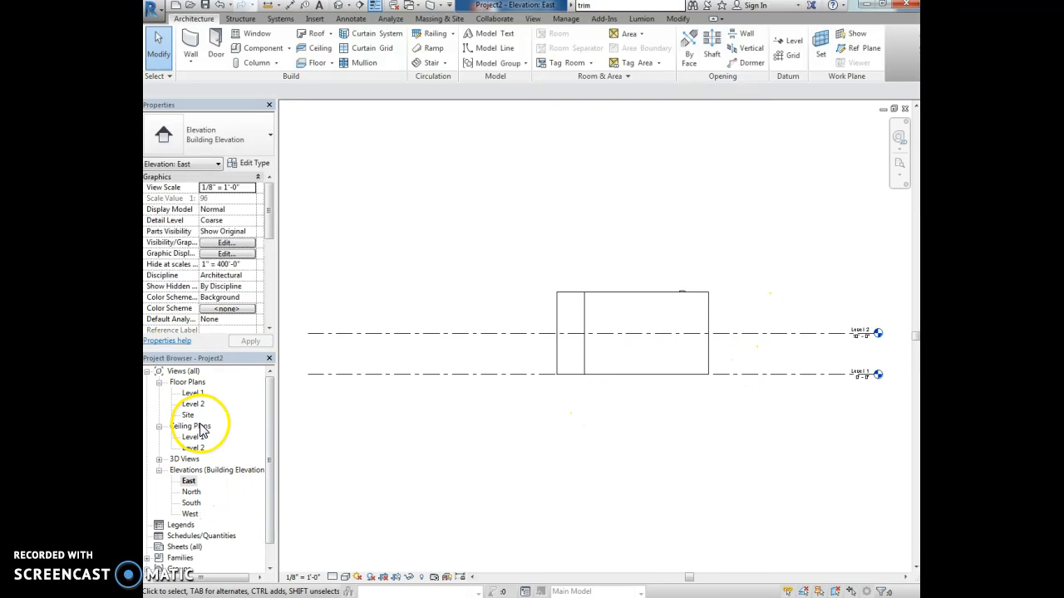
- In Project2's Level 1 floor plan, move the West elevation marker to the far side of the brick-walled room so it faces both rooms
{"action": "double_click", "coordinate": [193, 393]}
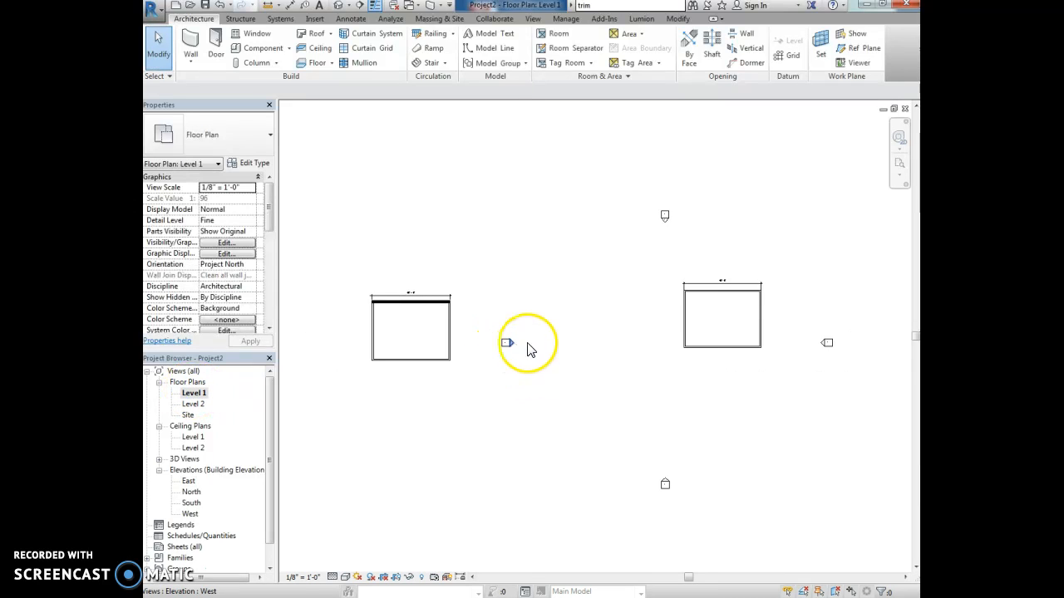
{"action": "scroll", "coordinate": [611, 358], "scroll_direction": "down", "scroll_amount": 1}
{"action": "scroll", "coordinate": [611, 359], "scroll_direction": "down", "scroll_amount": 1}
{"action": "scroll", "coordinate": [591, 362], "scroll_direction": "down", "scroll_amount": 1}
{"action": "scroll", "coordinate": [504, 368], "scroll_direction": "up", "scroll_amount": 1}
{"action": "double_click", "coordinate": [560, 346]}
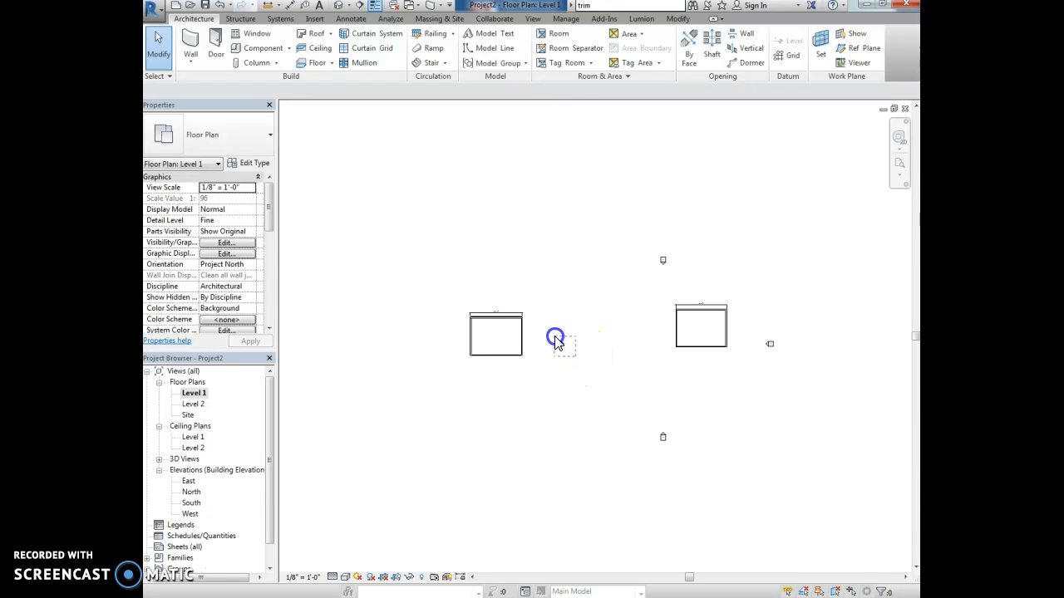
{"action": "left_click_drag", "start_coordinate": [552, 341], "coordinate": [506, 345]}
{"action": "scroll", "coordinate": [552, 340], "scroll_direction": "up", "scroll_amount": 1}
{"action": "left_click_drag", "start_coordinate": [436, 345], "coordinate": [430, 344]}
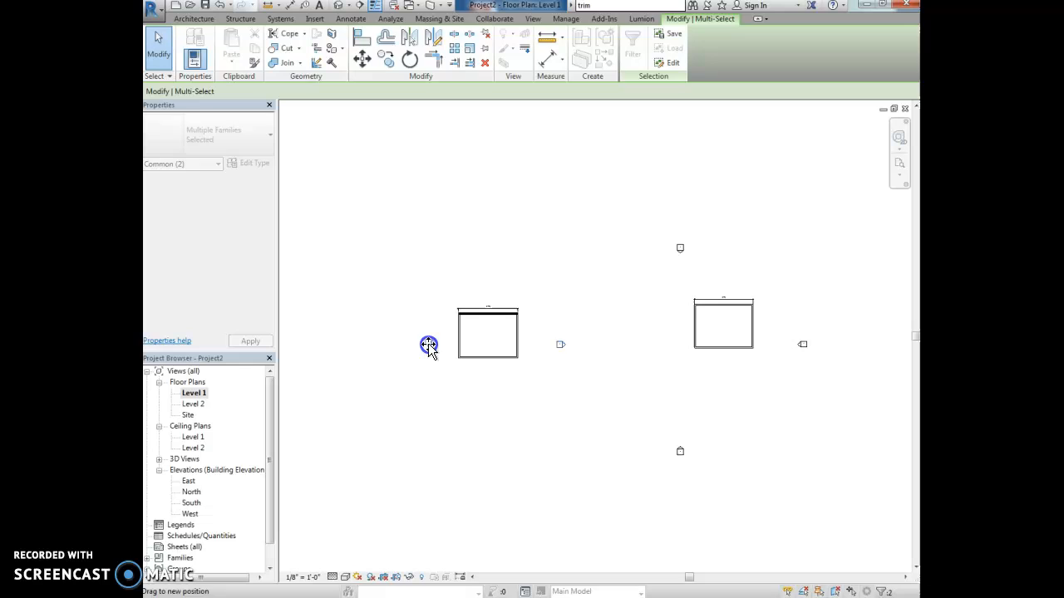
{"action": "left_click", "coordinate": [496, 394]}
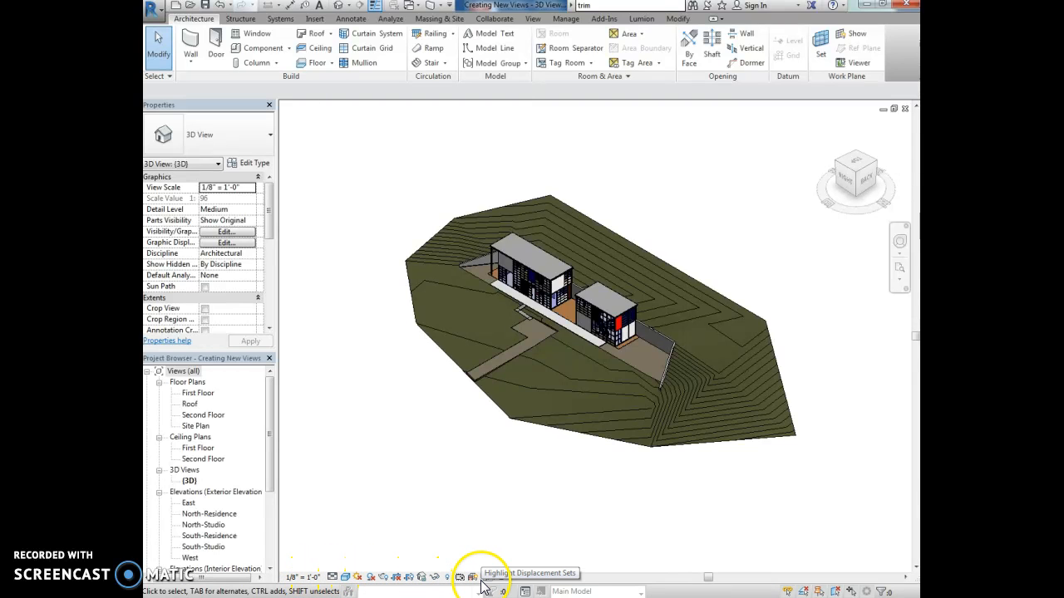
- Check the available view scales and detail levels for the Creating New Views project's 3D view
{"action": "scroll", "coordinate": [679, 352], "scroll_direction": "up", "scroll_amount": 3}
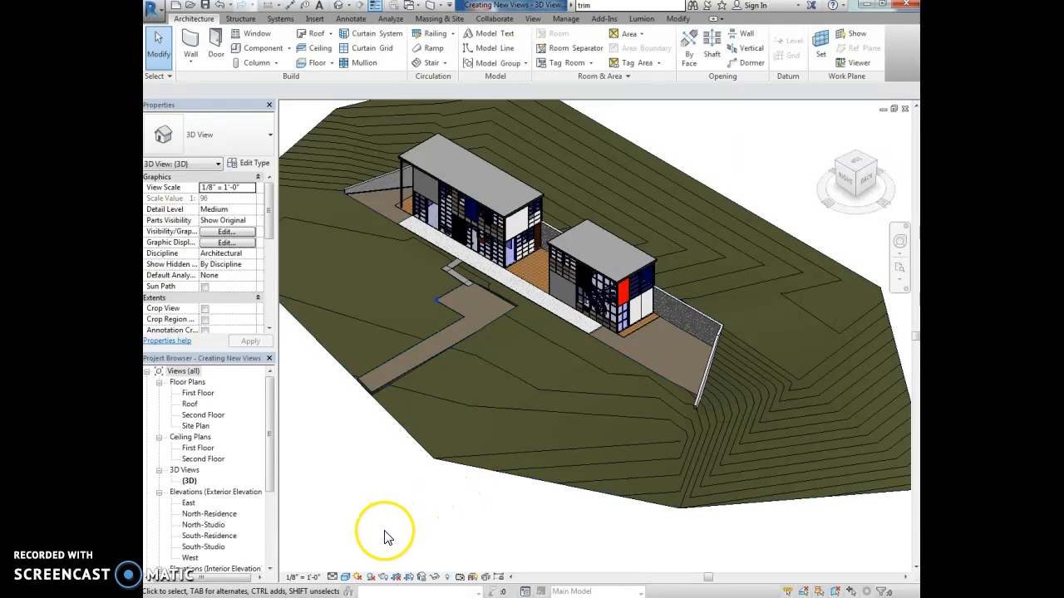
{"action": "left_click", "coordinate": [313, 578]}
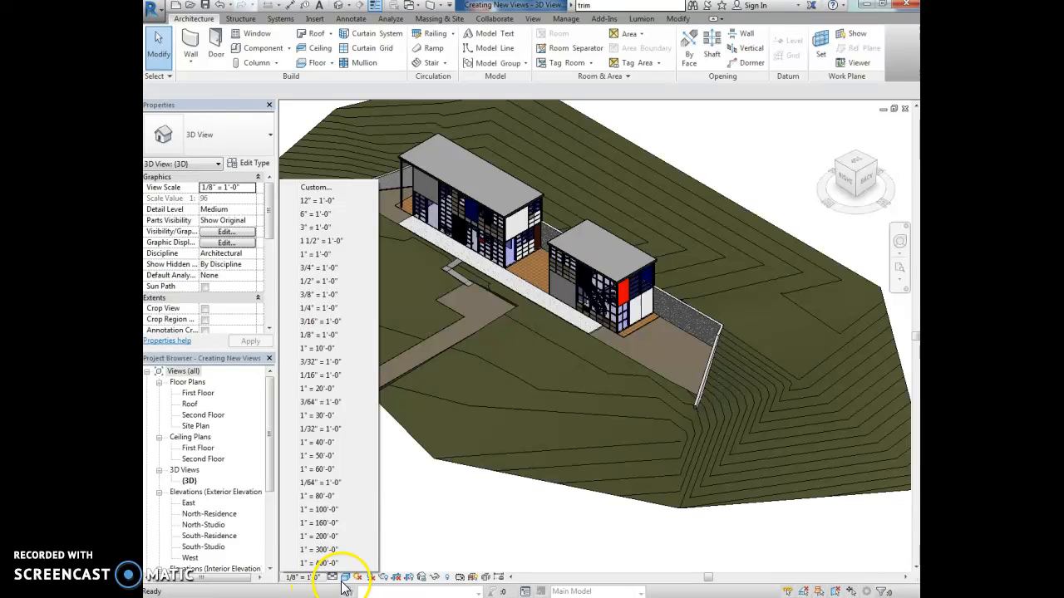
{"action": "left_click", "coordinate": [332, 578]}
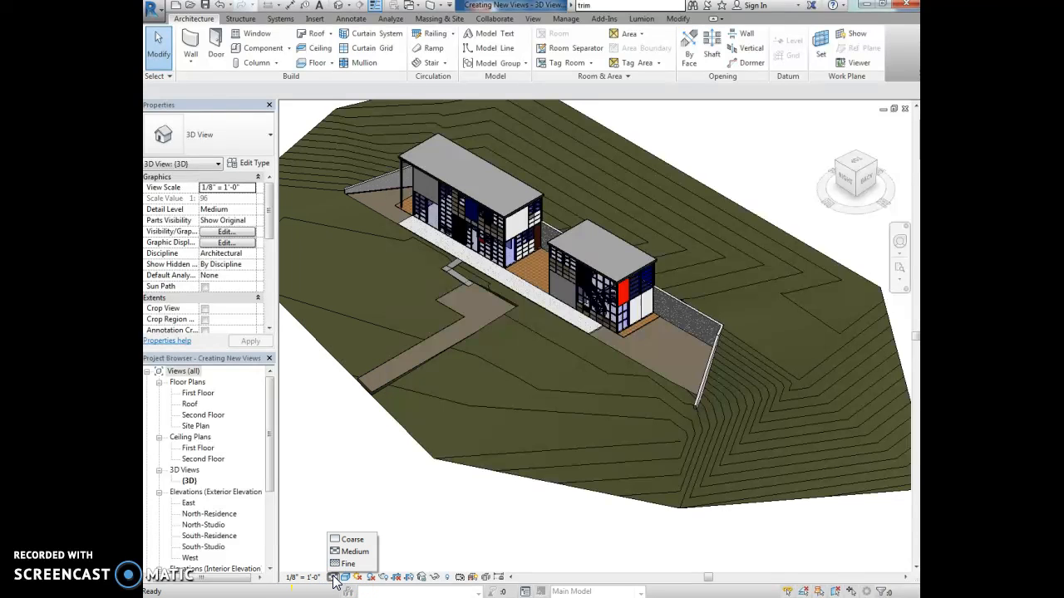
- Try the Hidden Line and Shaded visual styles on the 3D view of the two buildings
{"action": "left_click", "coordinate": [346, 578]}
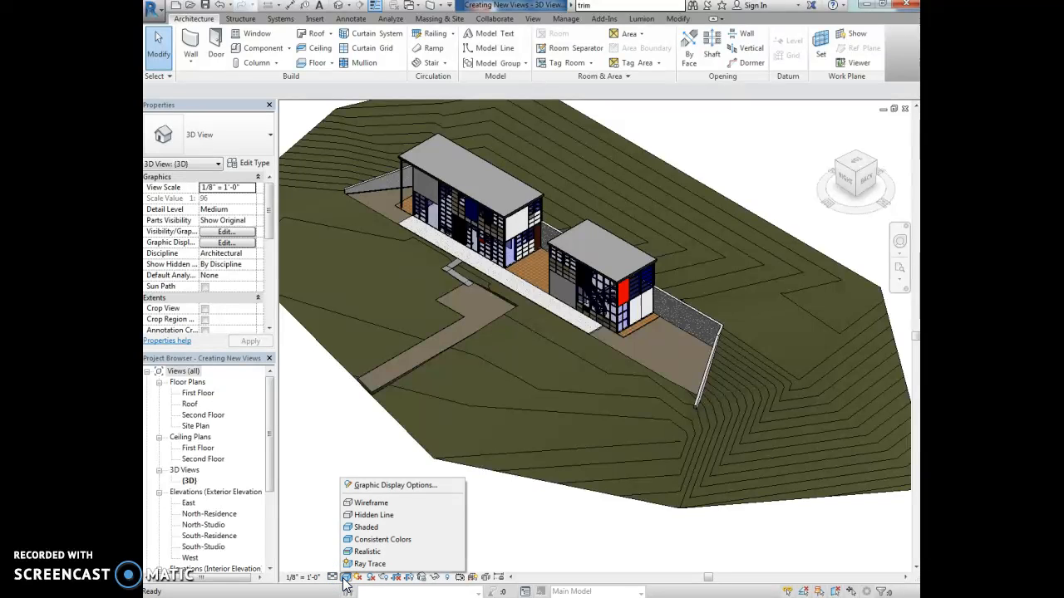
{"action": "left_click", "coordinate": [374, 516]}
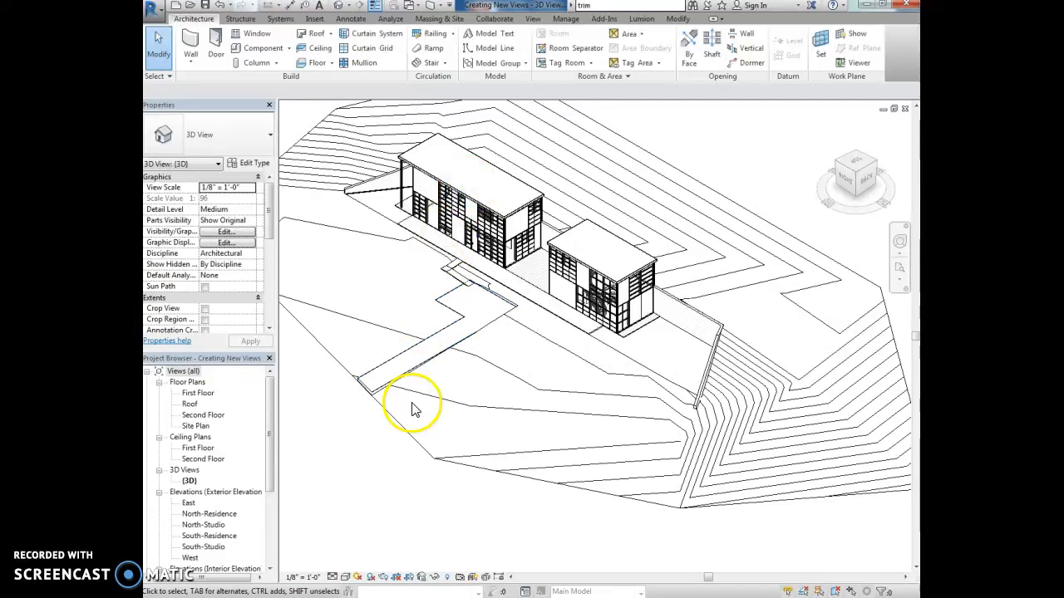
{"action": "scroll", "coordinate": [523, 225], "scroll_direction": "up", "scroll_amount": 2}
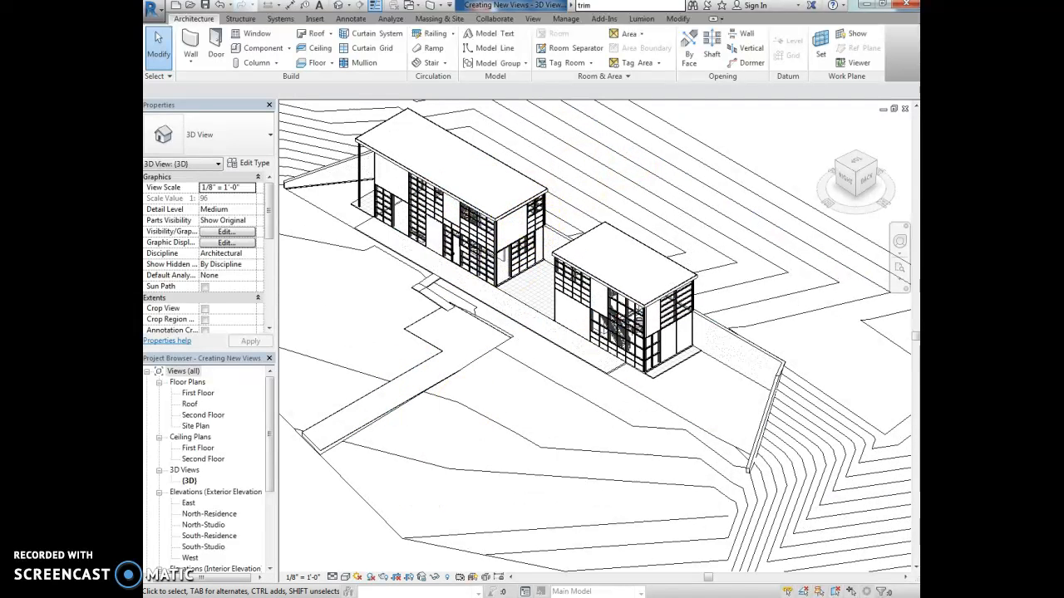
{"action": "left_click", "coordinate": [345, 578]}
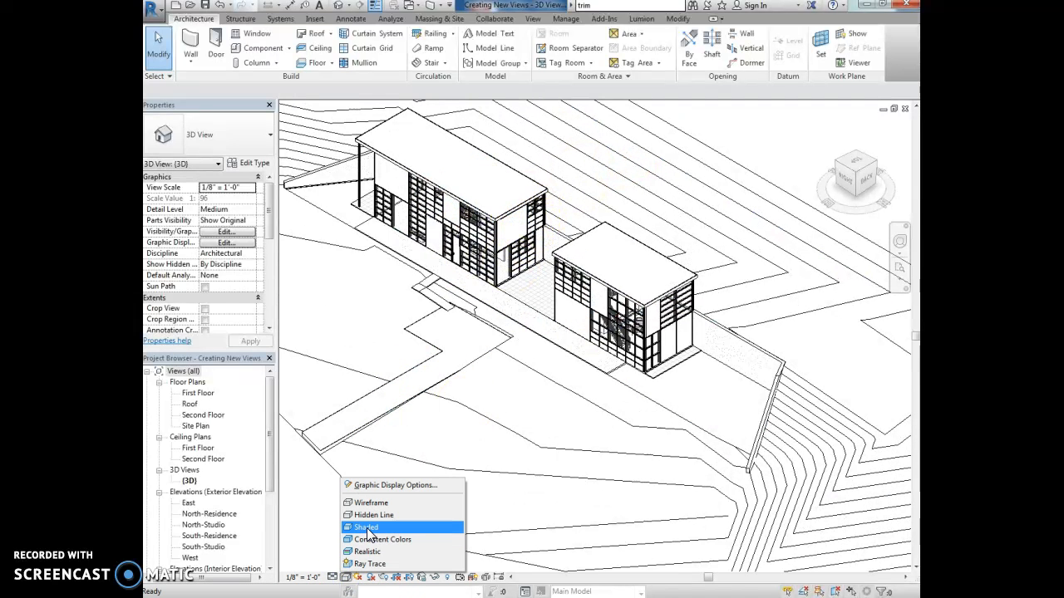
{"action": "left_click", "coordinate": [365, 529]}
- Set the 3D view's visual style to Realistic and turn on shadows
{"action": "left_click", "coordinate": [345, 578]}
{"action": "left_click", "coordinate": [363, 552]}
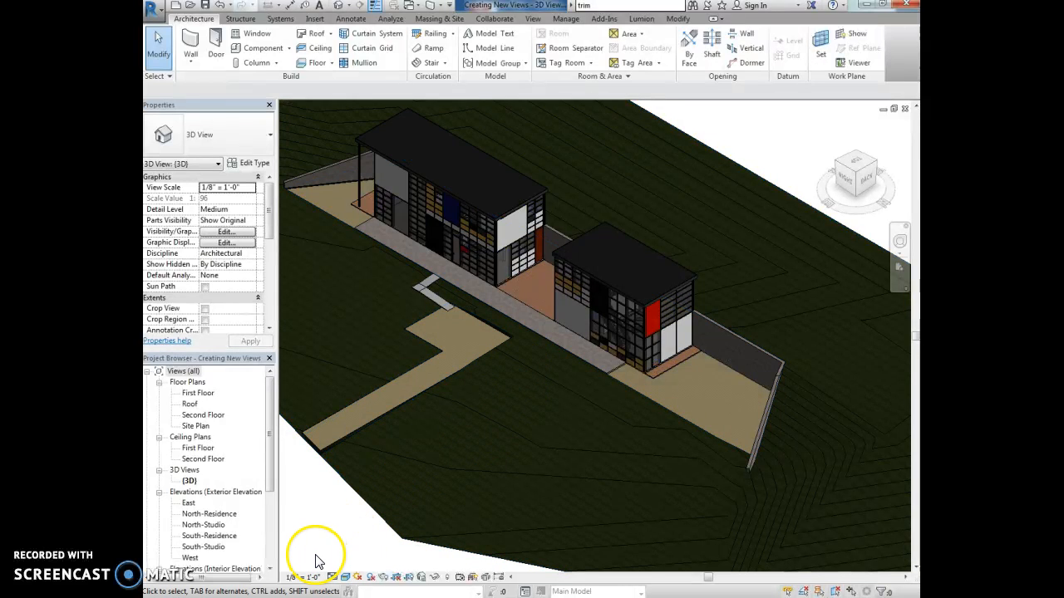
{"action": "left_click", "coordinate": [371, 579]}
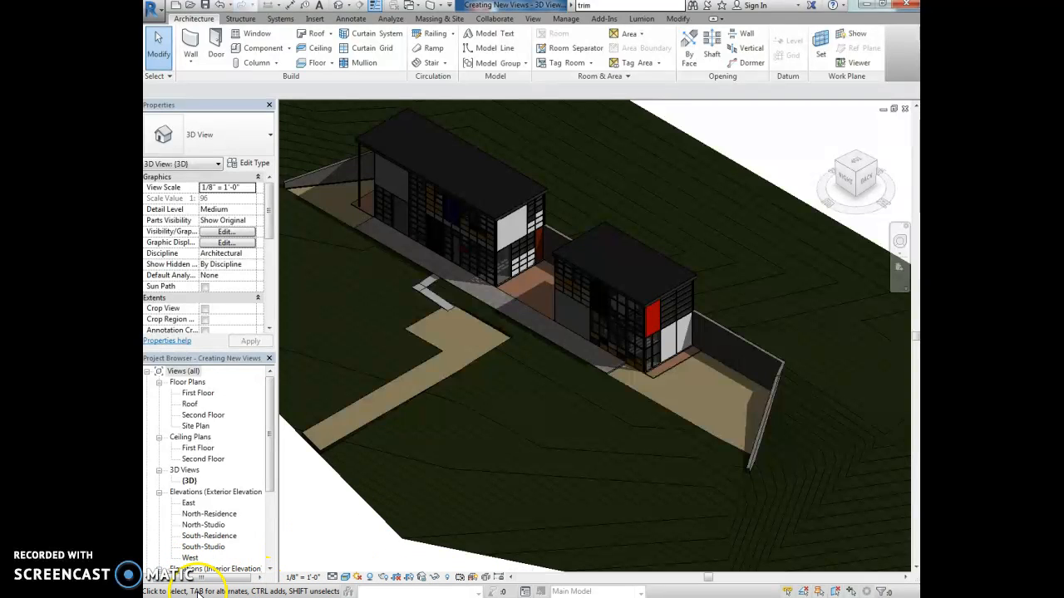
- Select the topography surface at the tan path in front of the buildings and clear the selection
{"action": "left_click", "coordinate": [405, 407]}
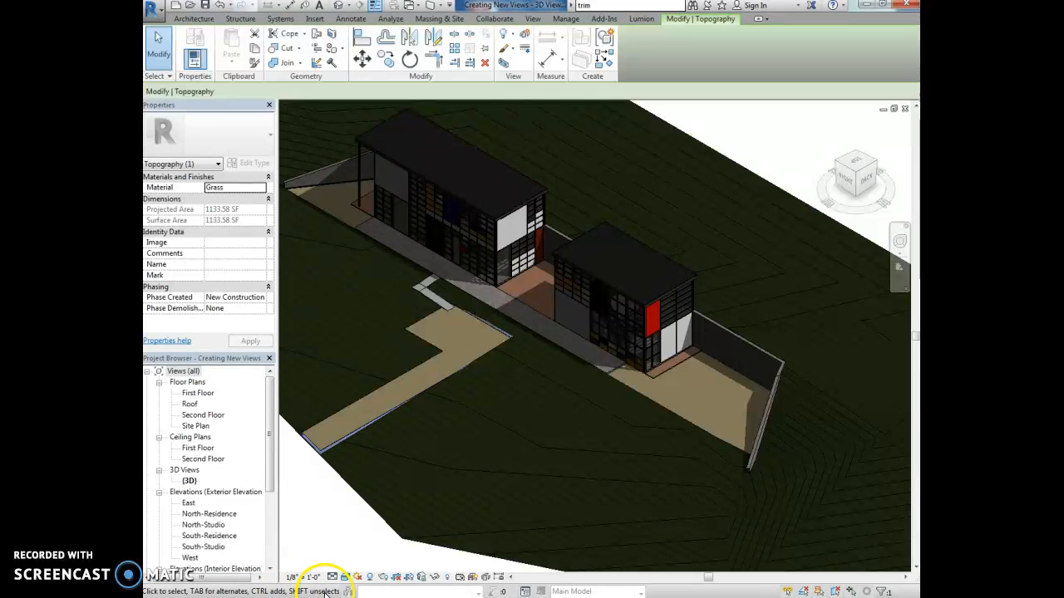
{"action": "left_click", "coordinate": [351, 534]}
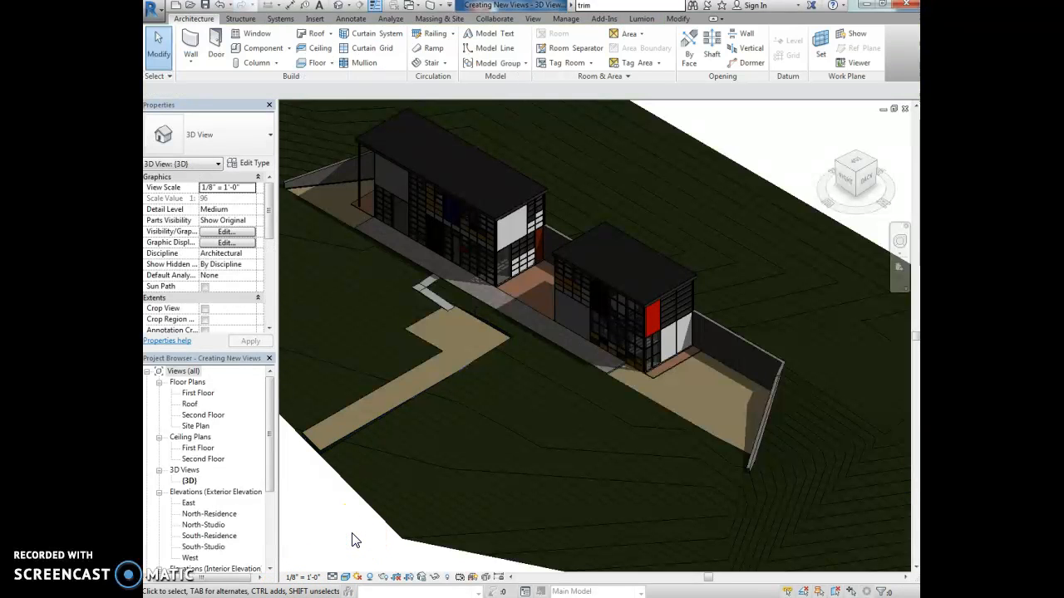